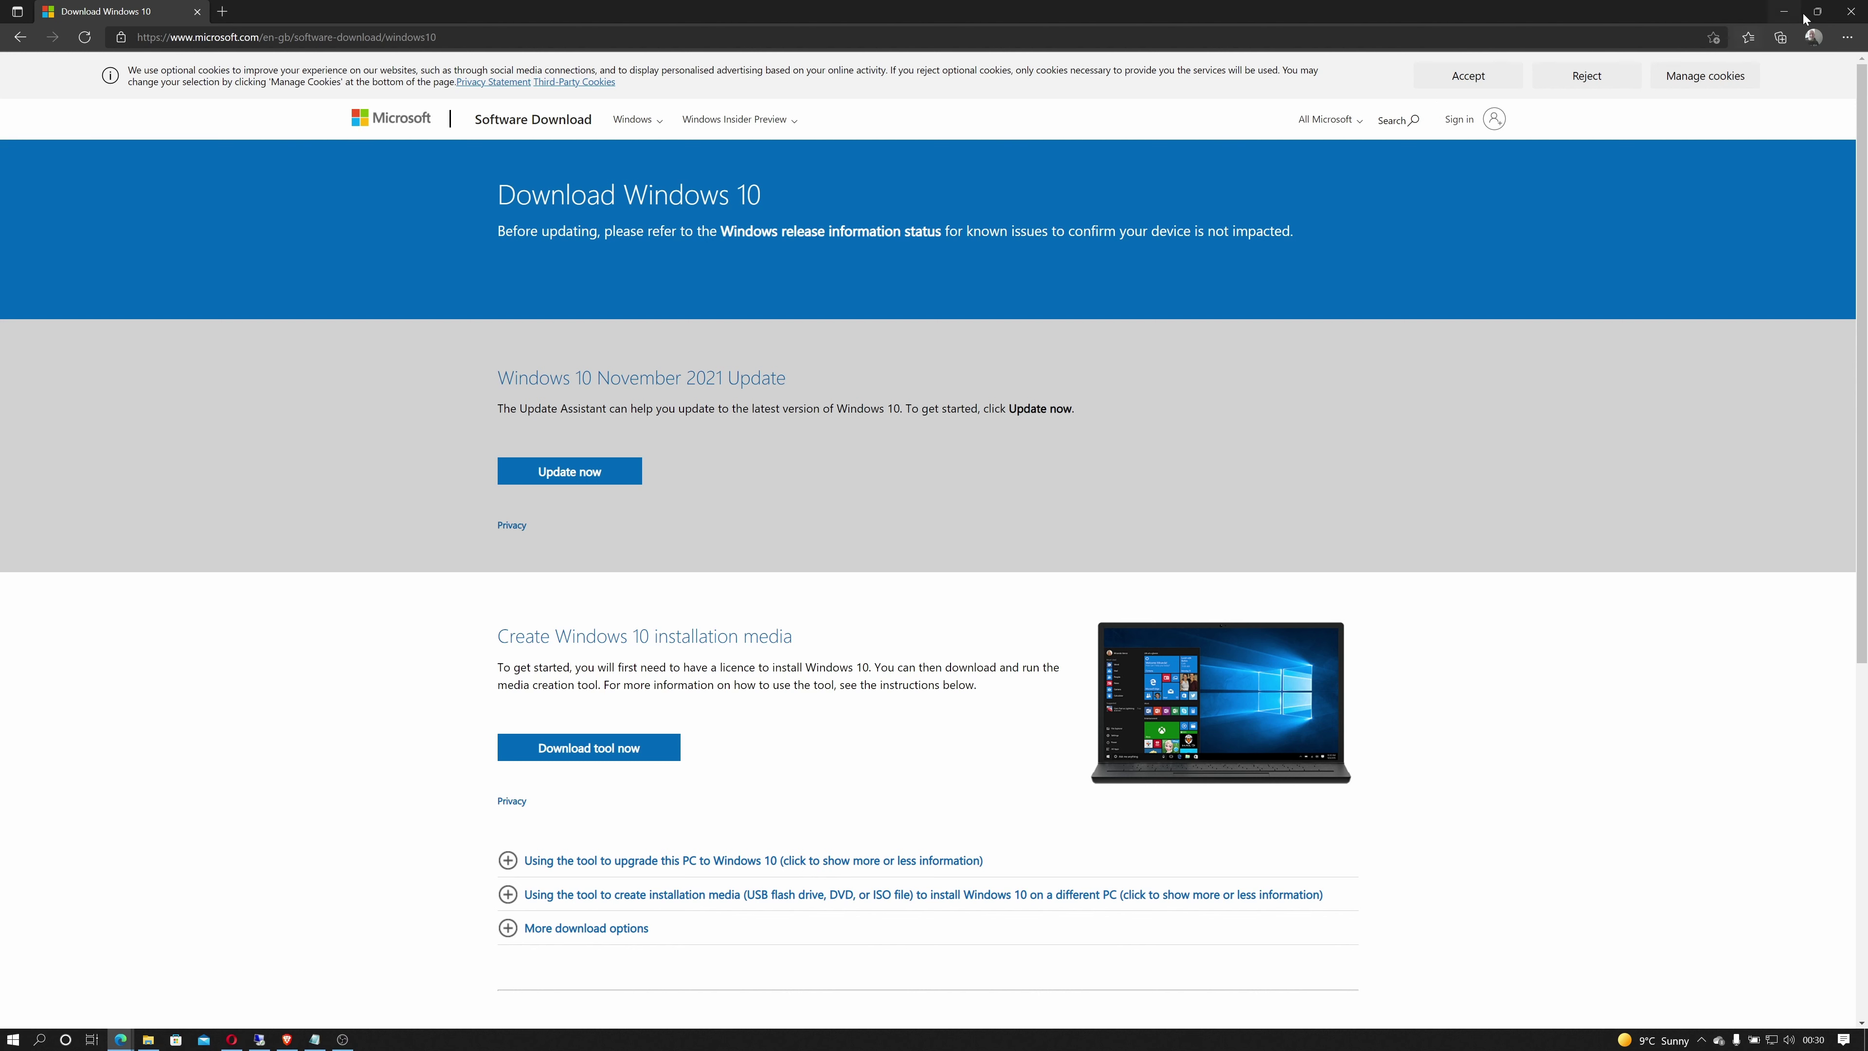
Close the Windows 10 download page and launch the Media Creation Tool.
left_click(1846, 11)
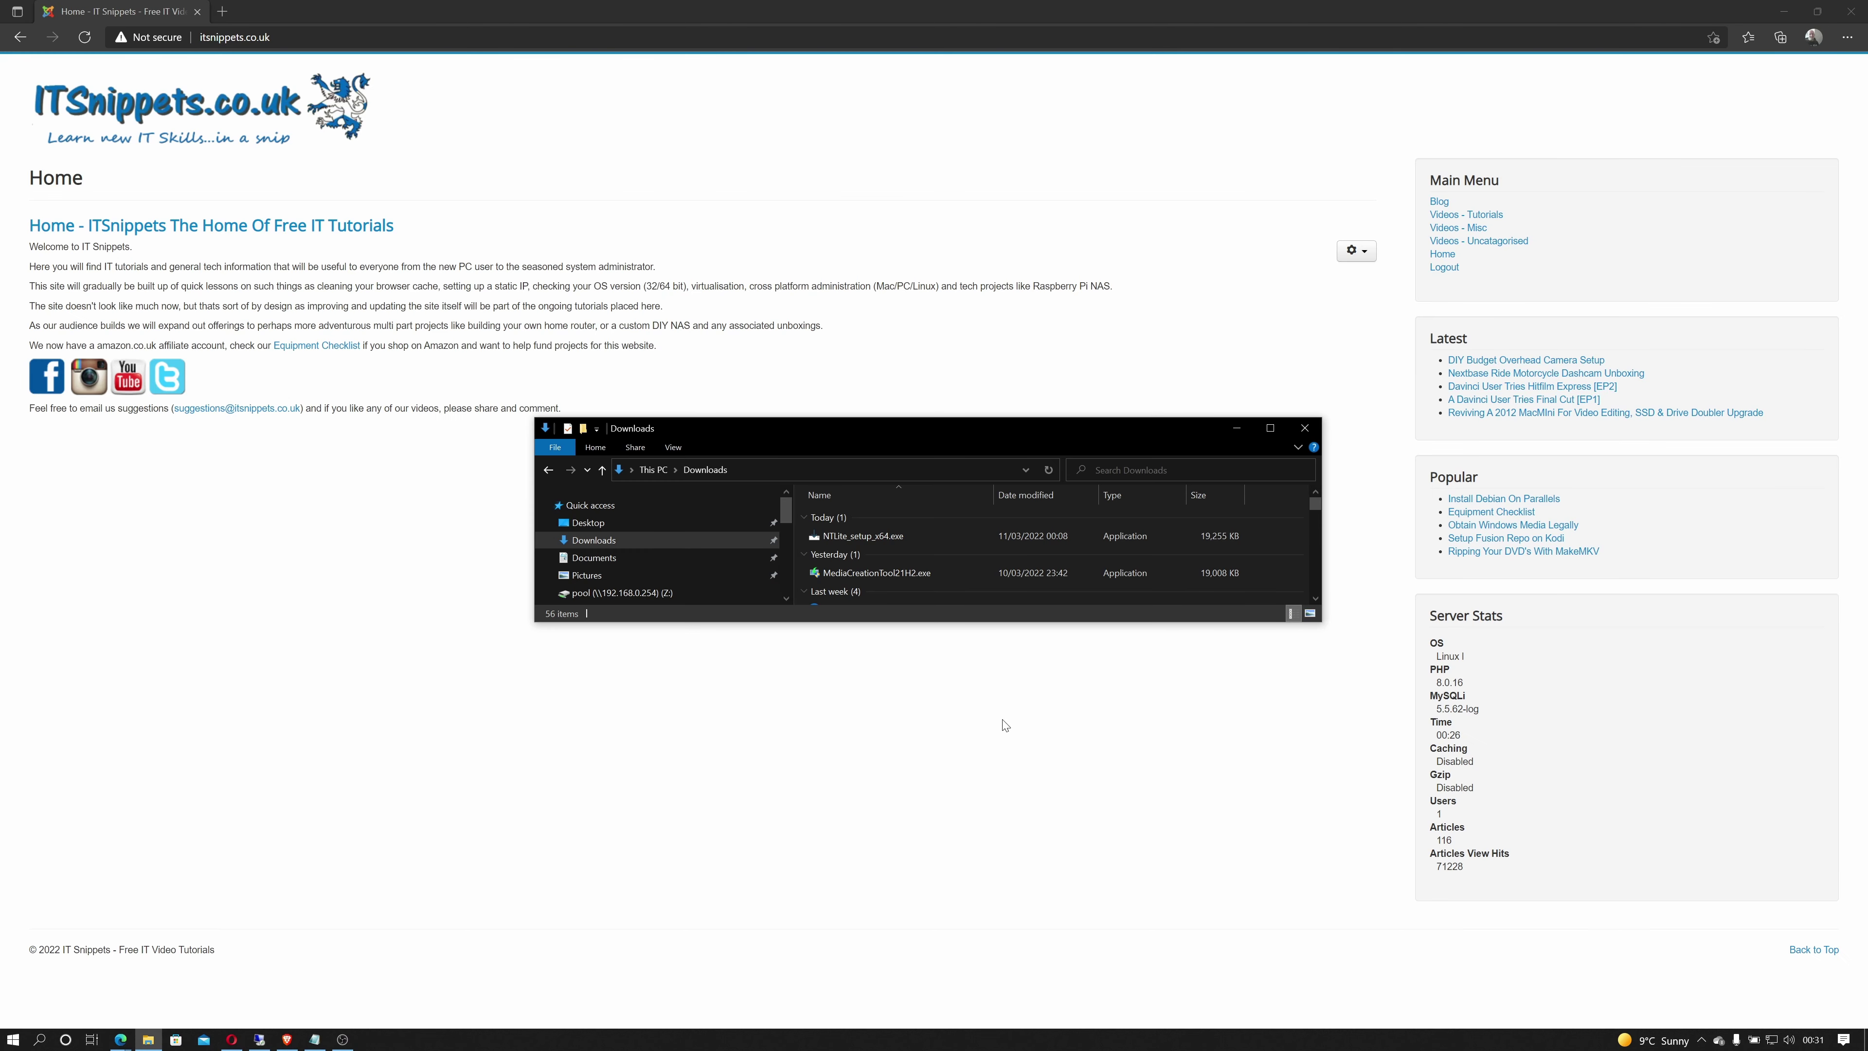
double_click(883, 574)
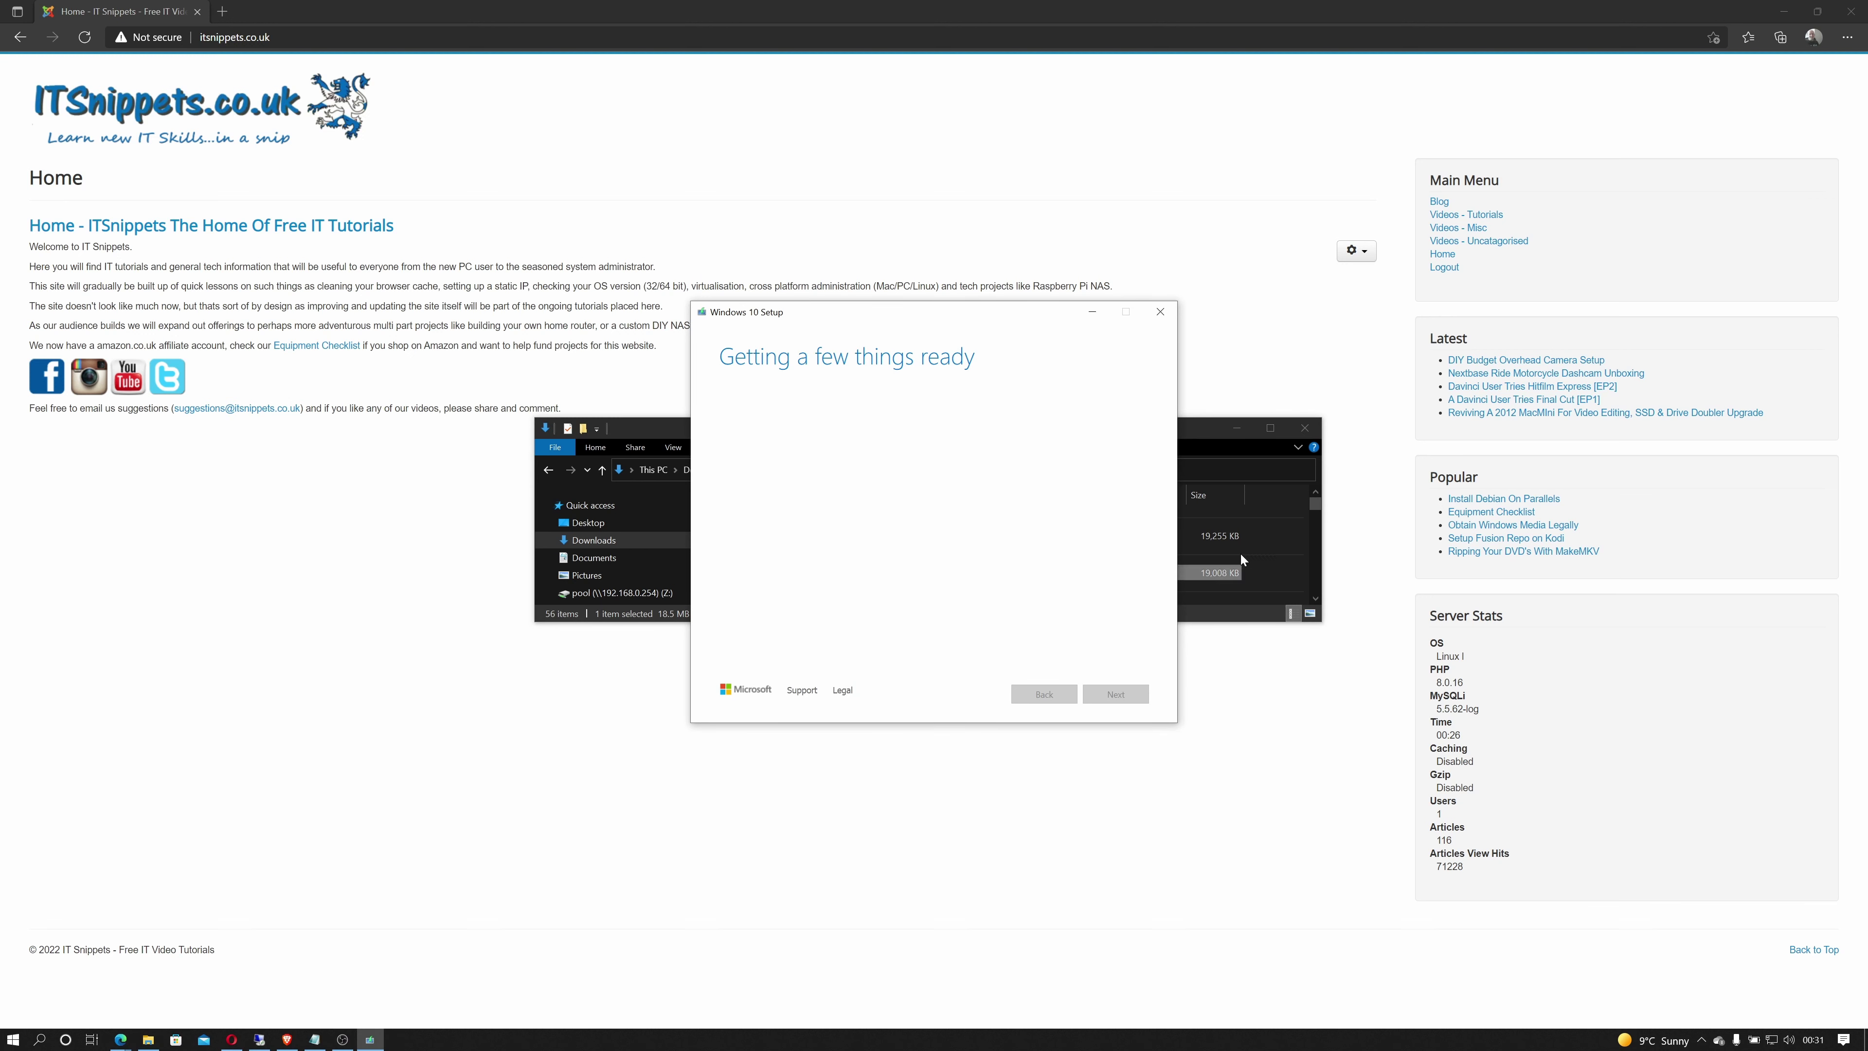
left_click(1193, 442)
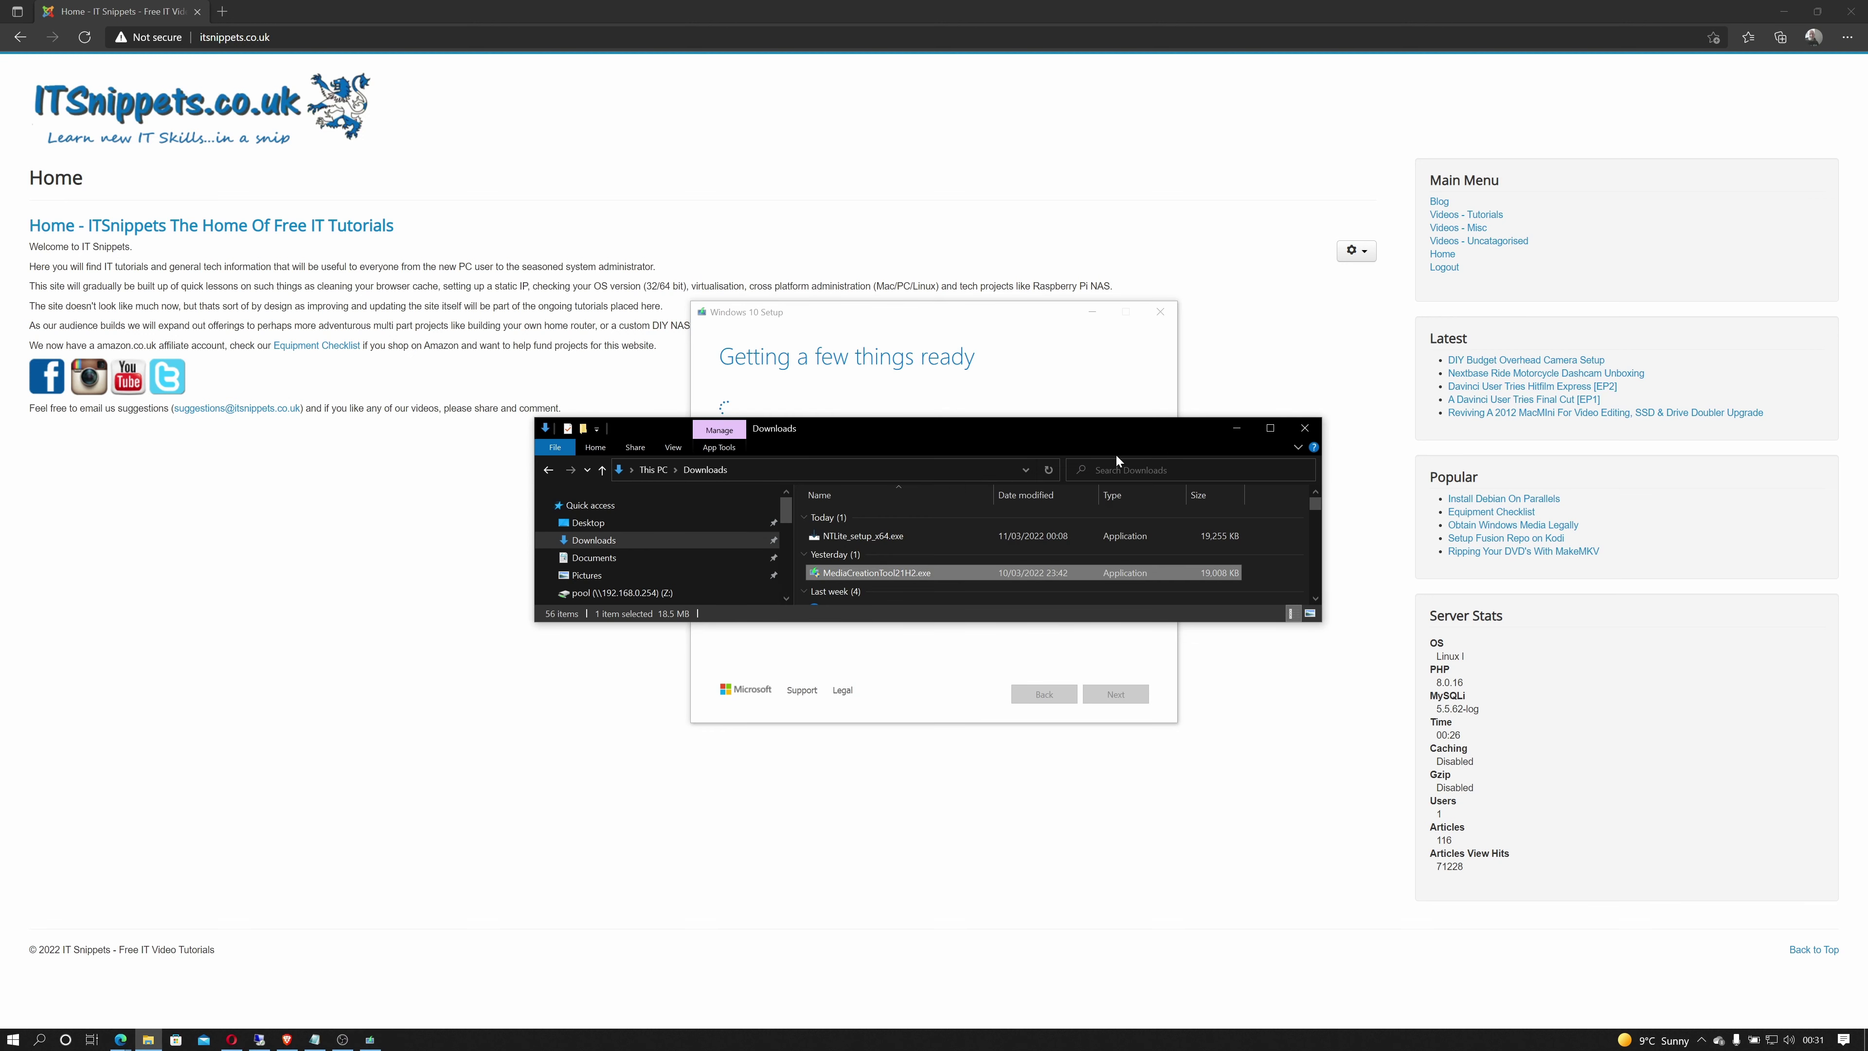
Install NTLite into the default C:\Program Files\NTLite folder after accepting its licence.
left_click(876, 538)
double_click(876, 538)
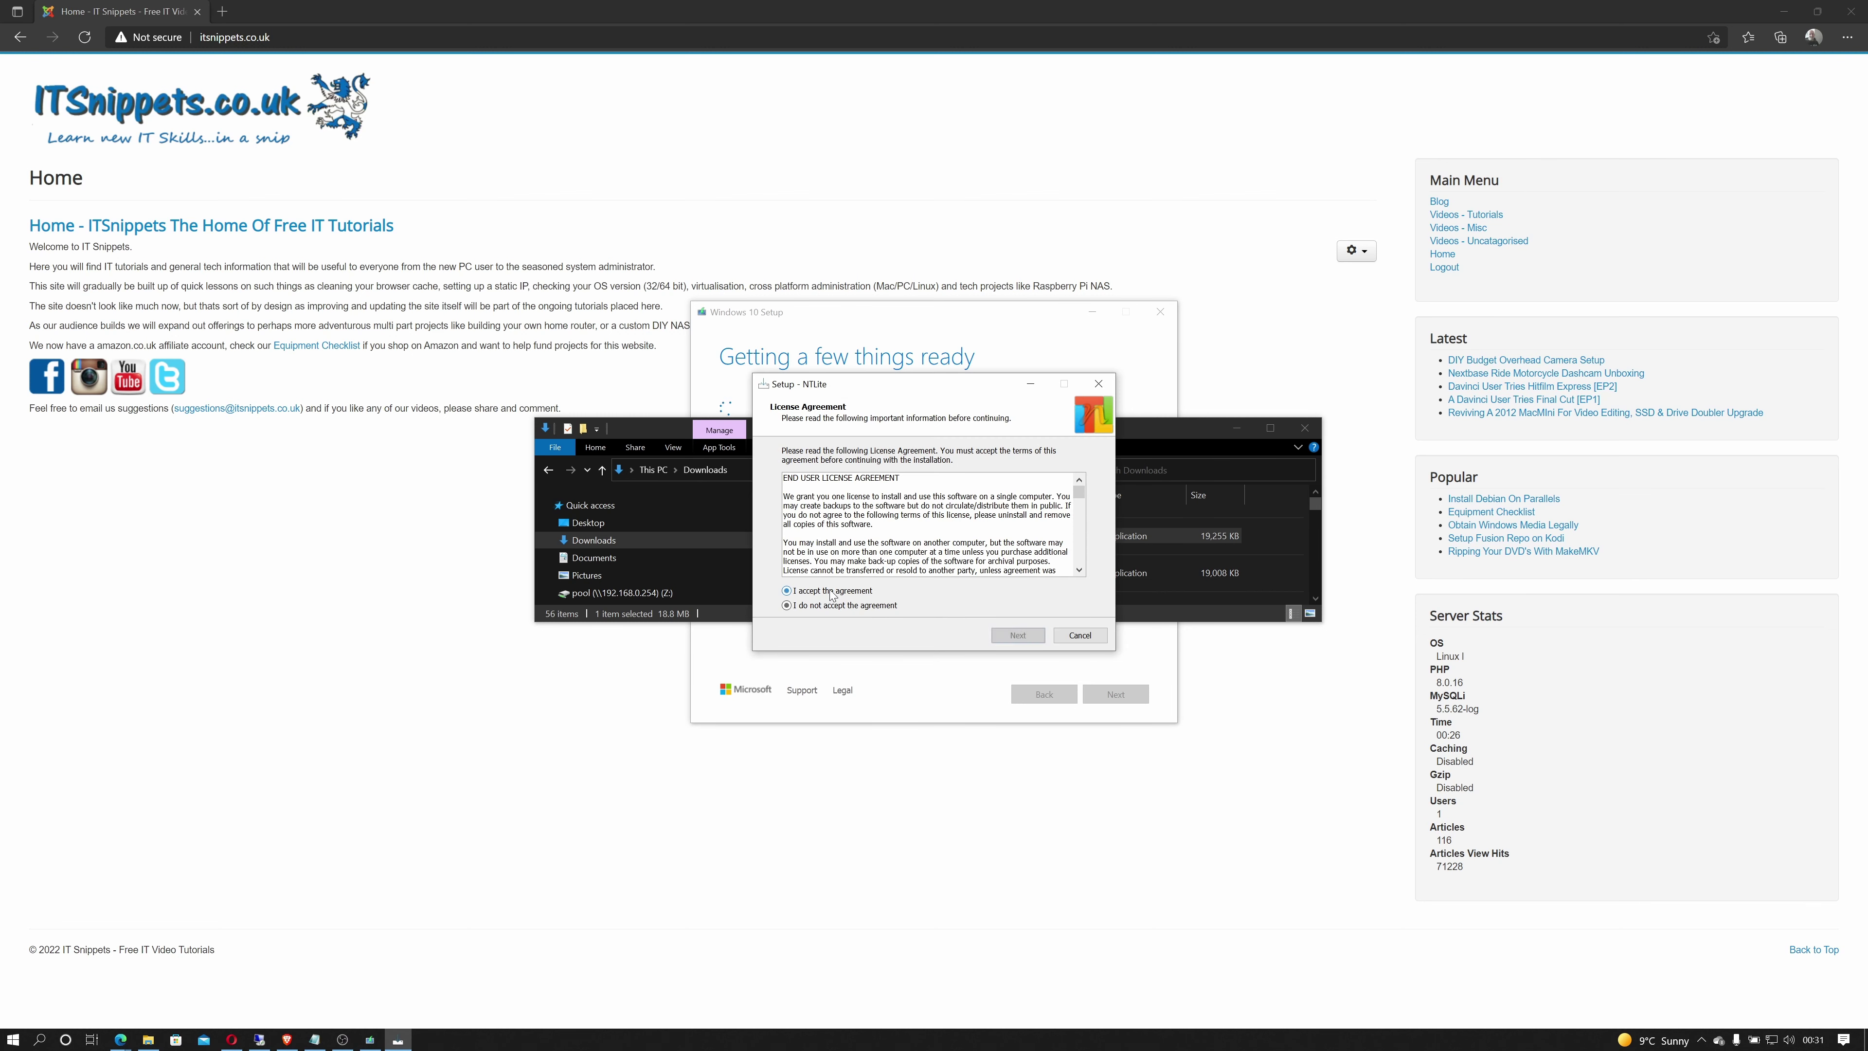
left_click(830, 591)
left_click(1021, 636)
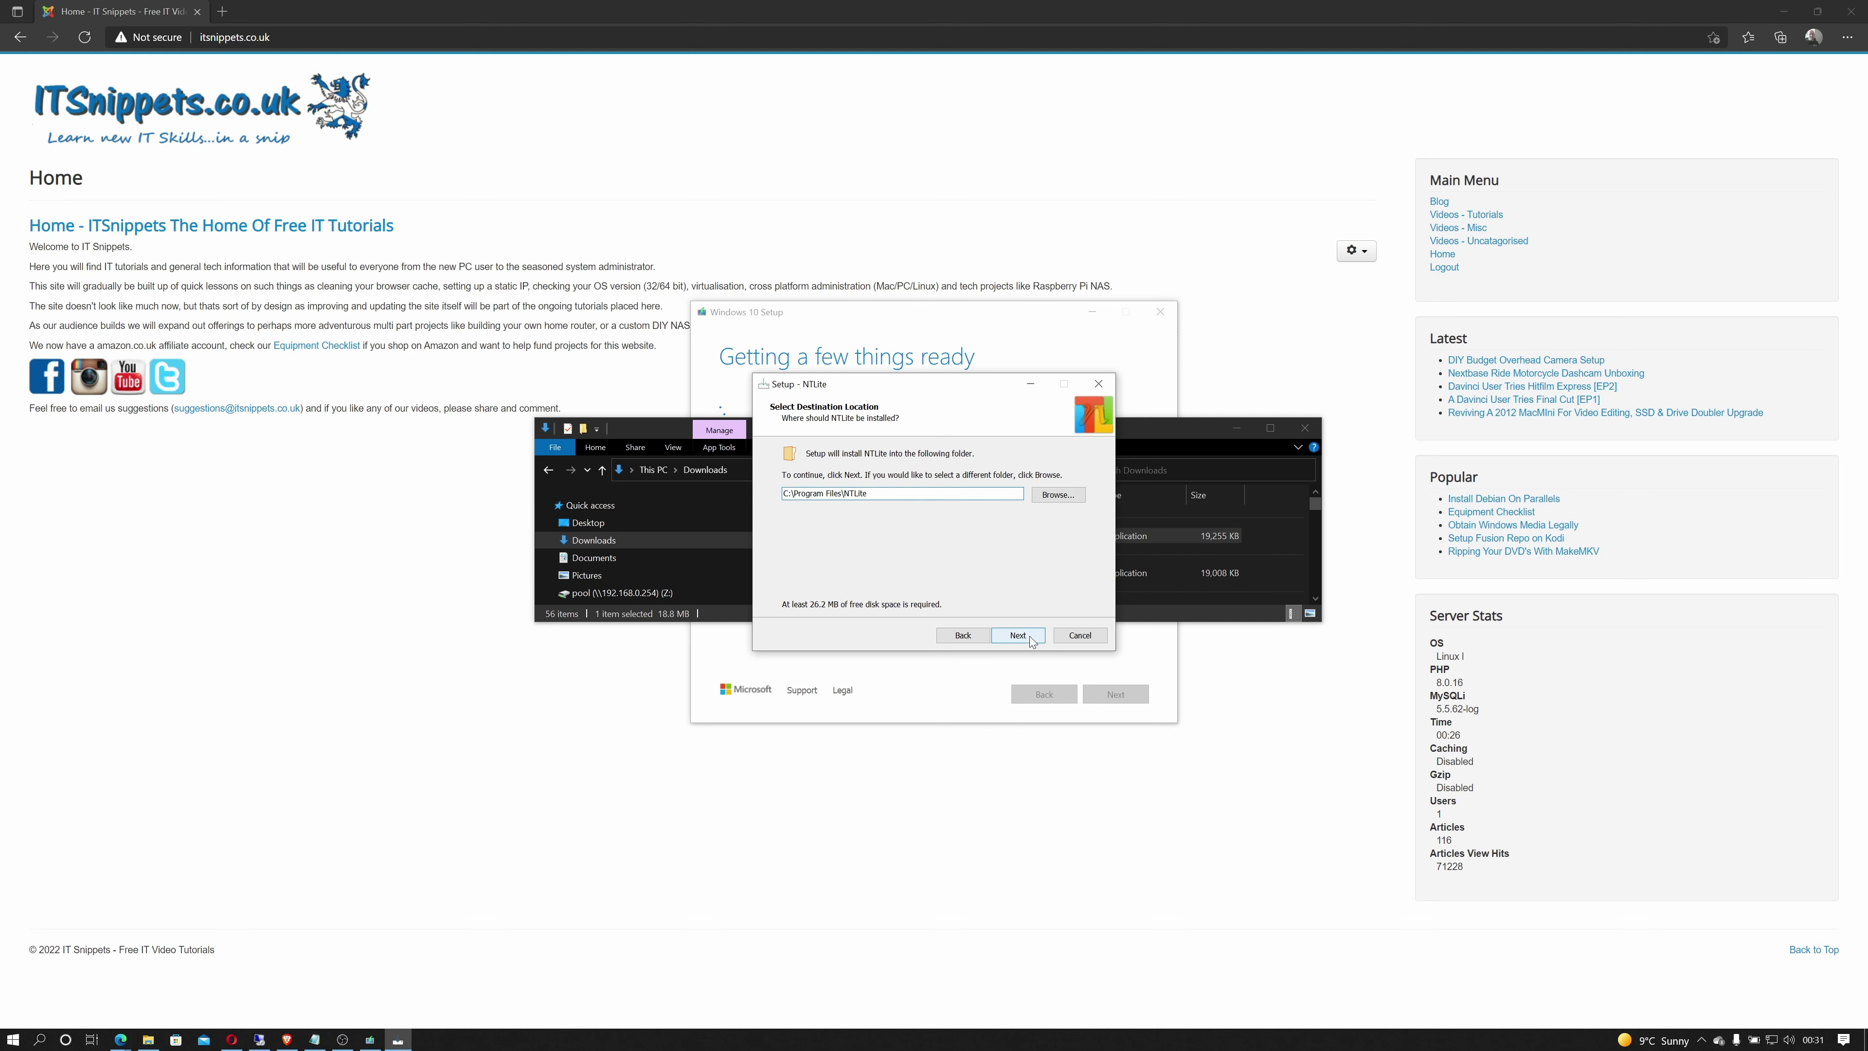
left_click(1030, 637)
left_click(1030, 637)
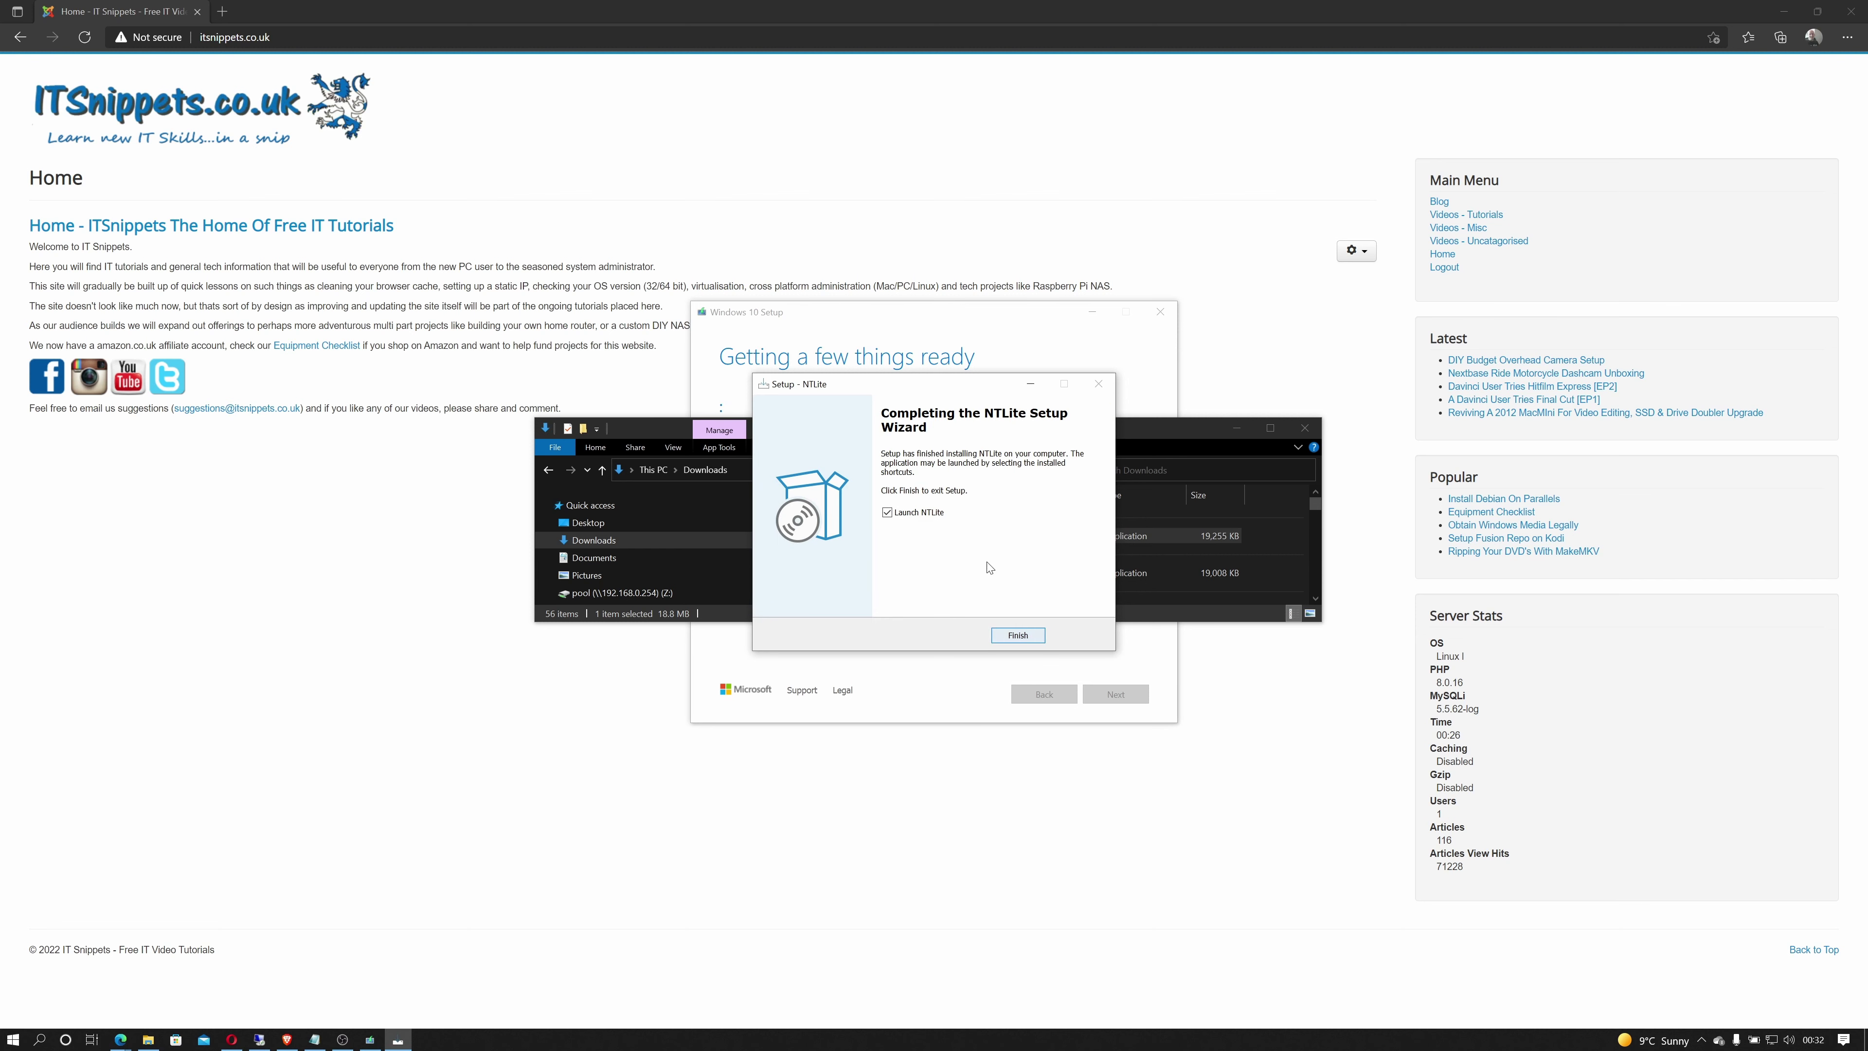
left_click(1013, 634)
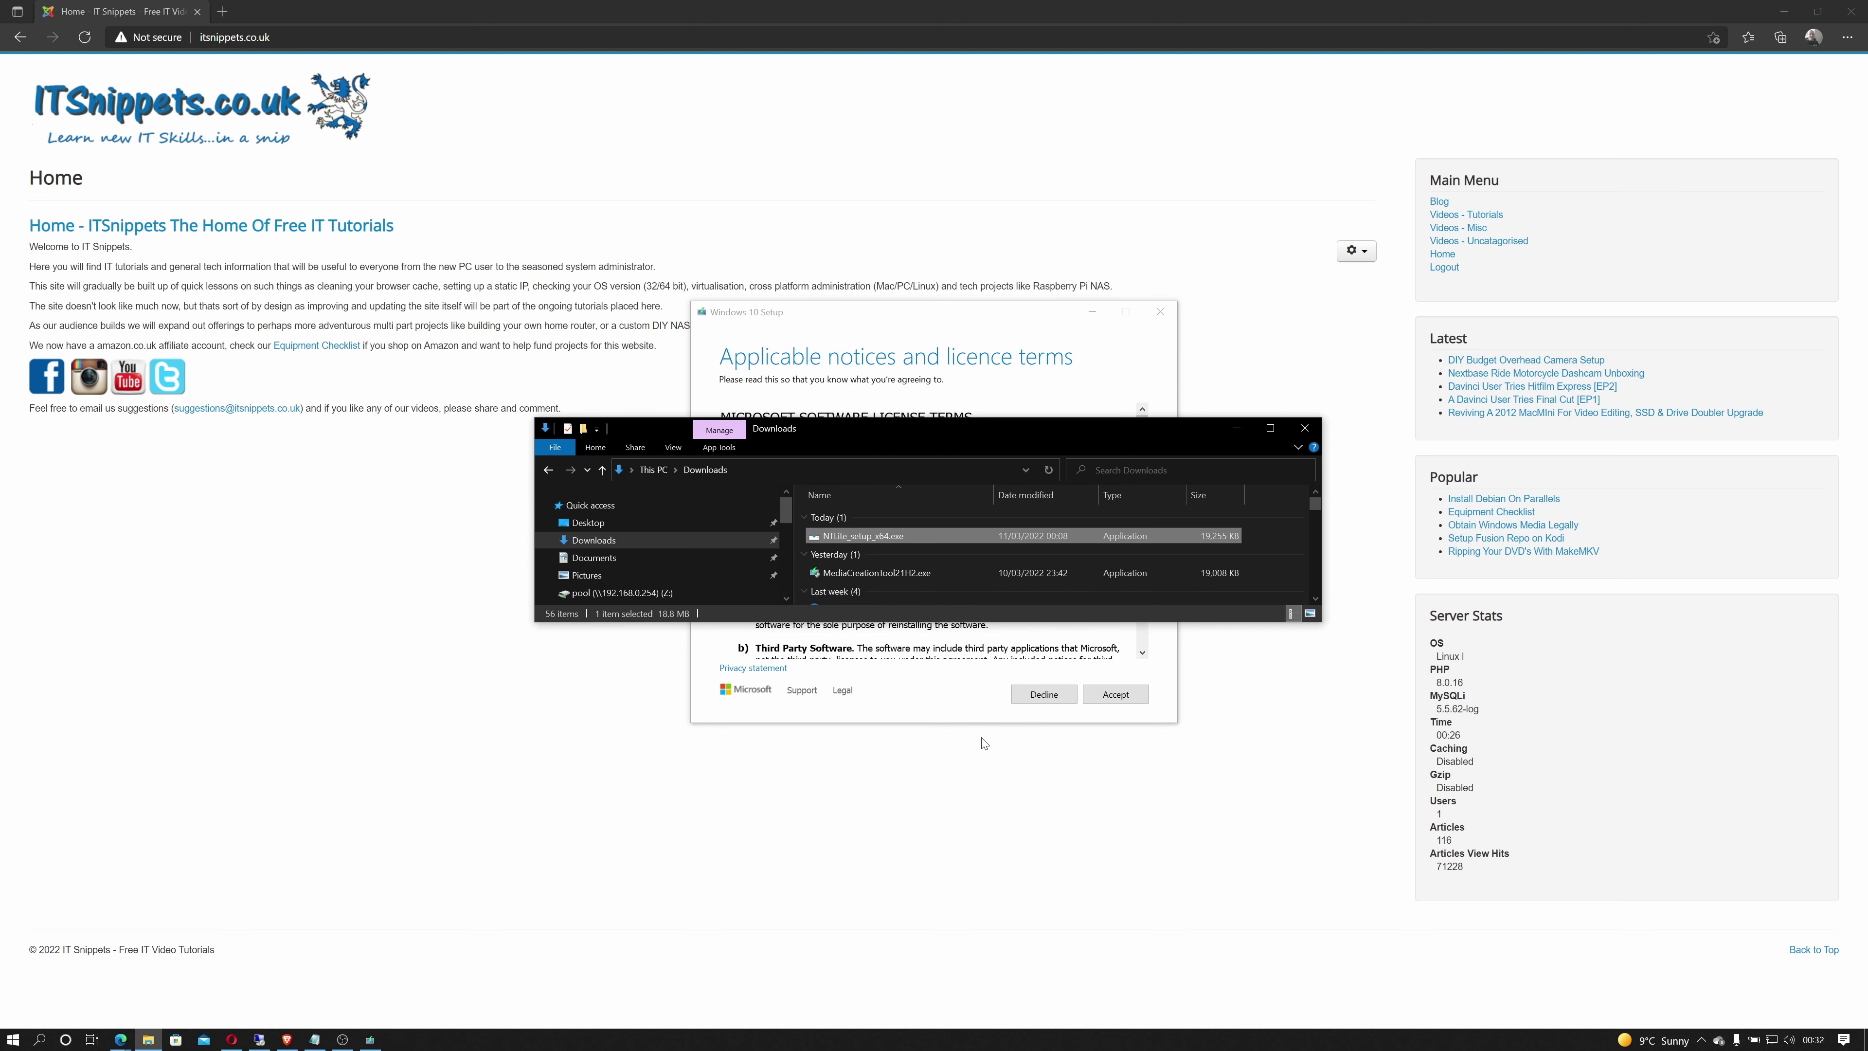
Accept the Windows 10 licence terms and choose to create installation media for another PC.
left_click(979, 719)
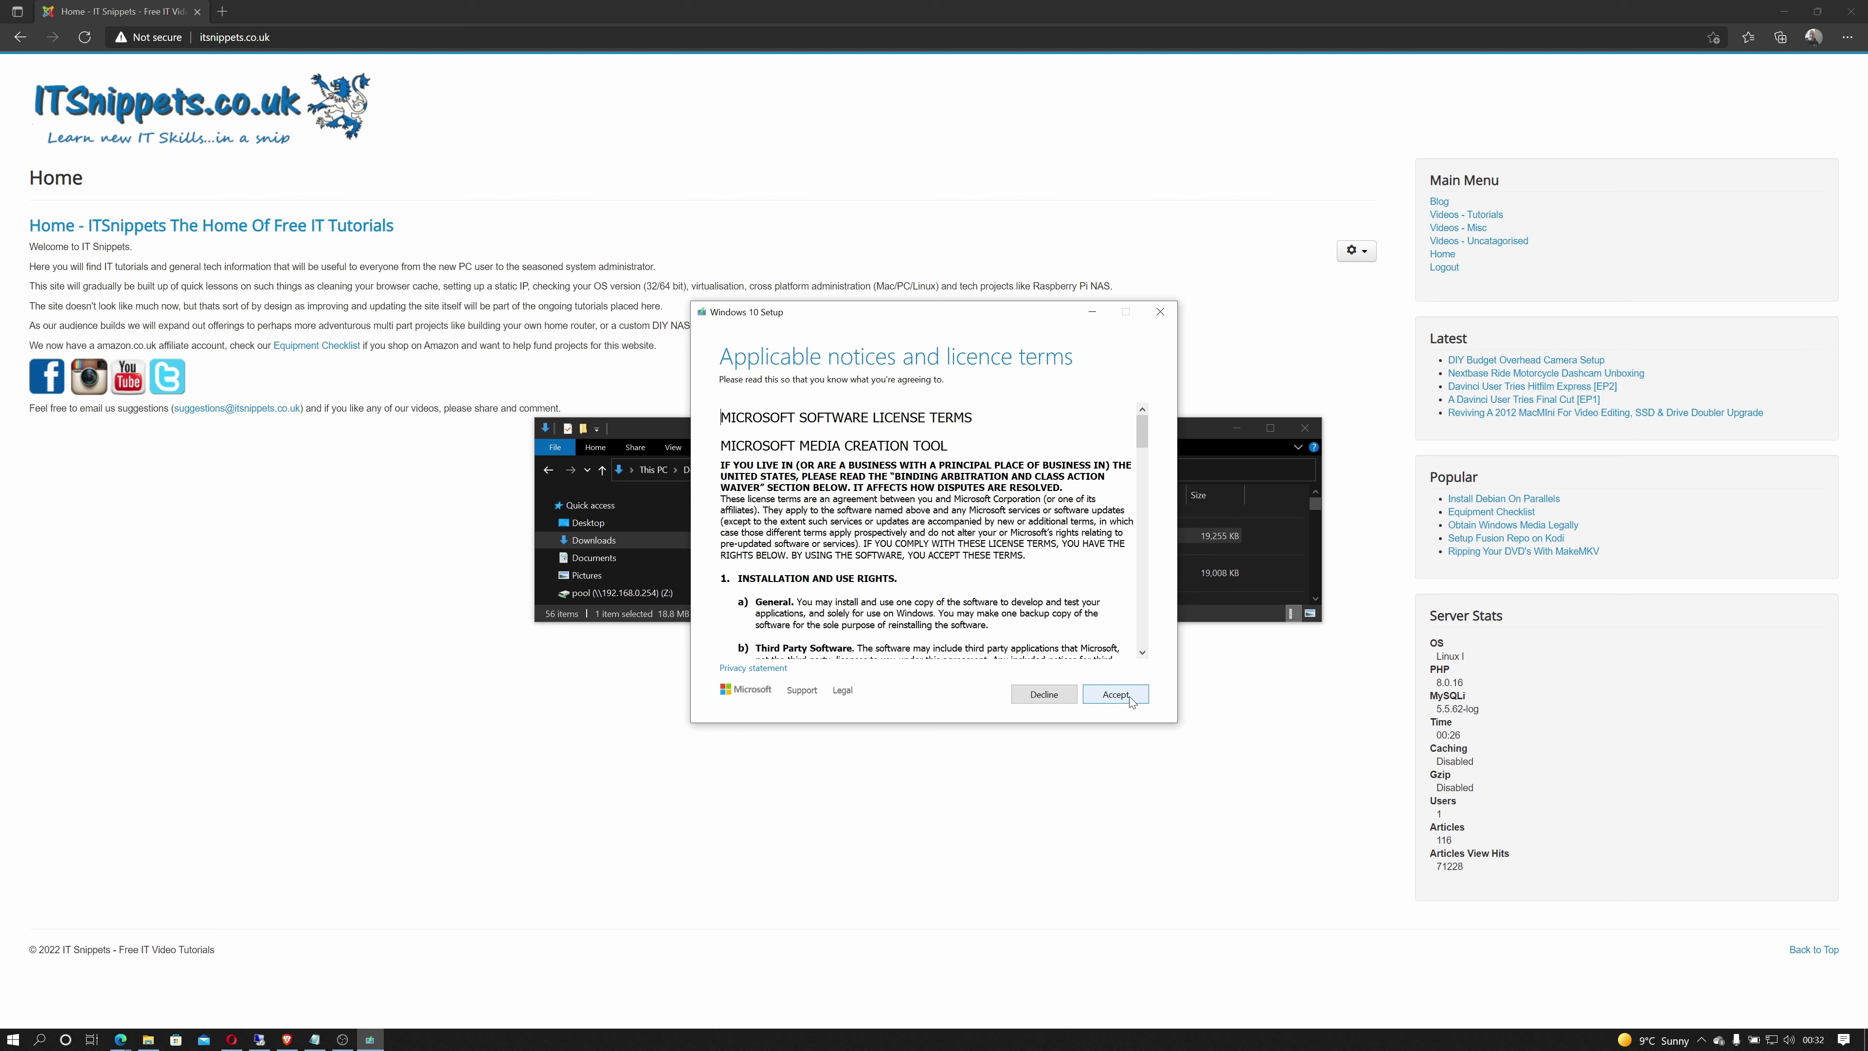
left_click(1115, 694)
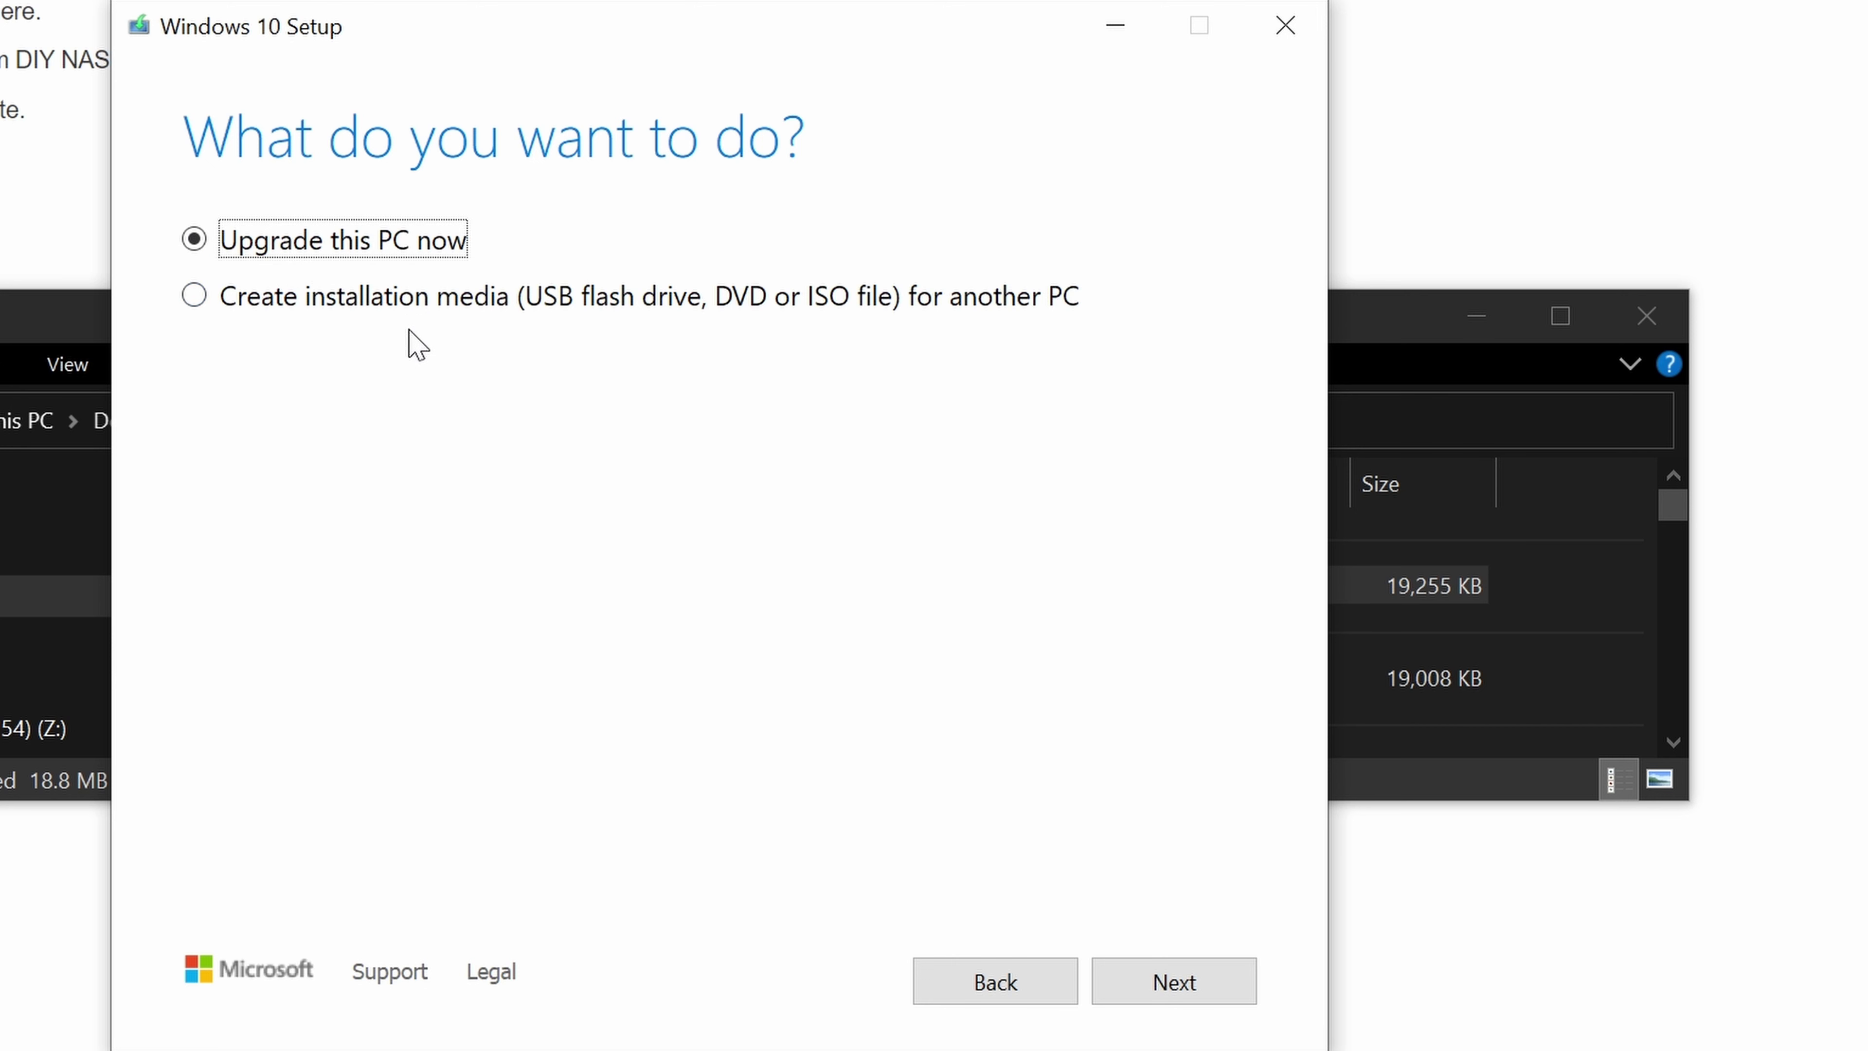
left_click(404, 301)
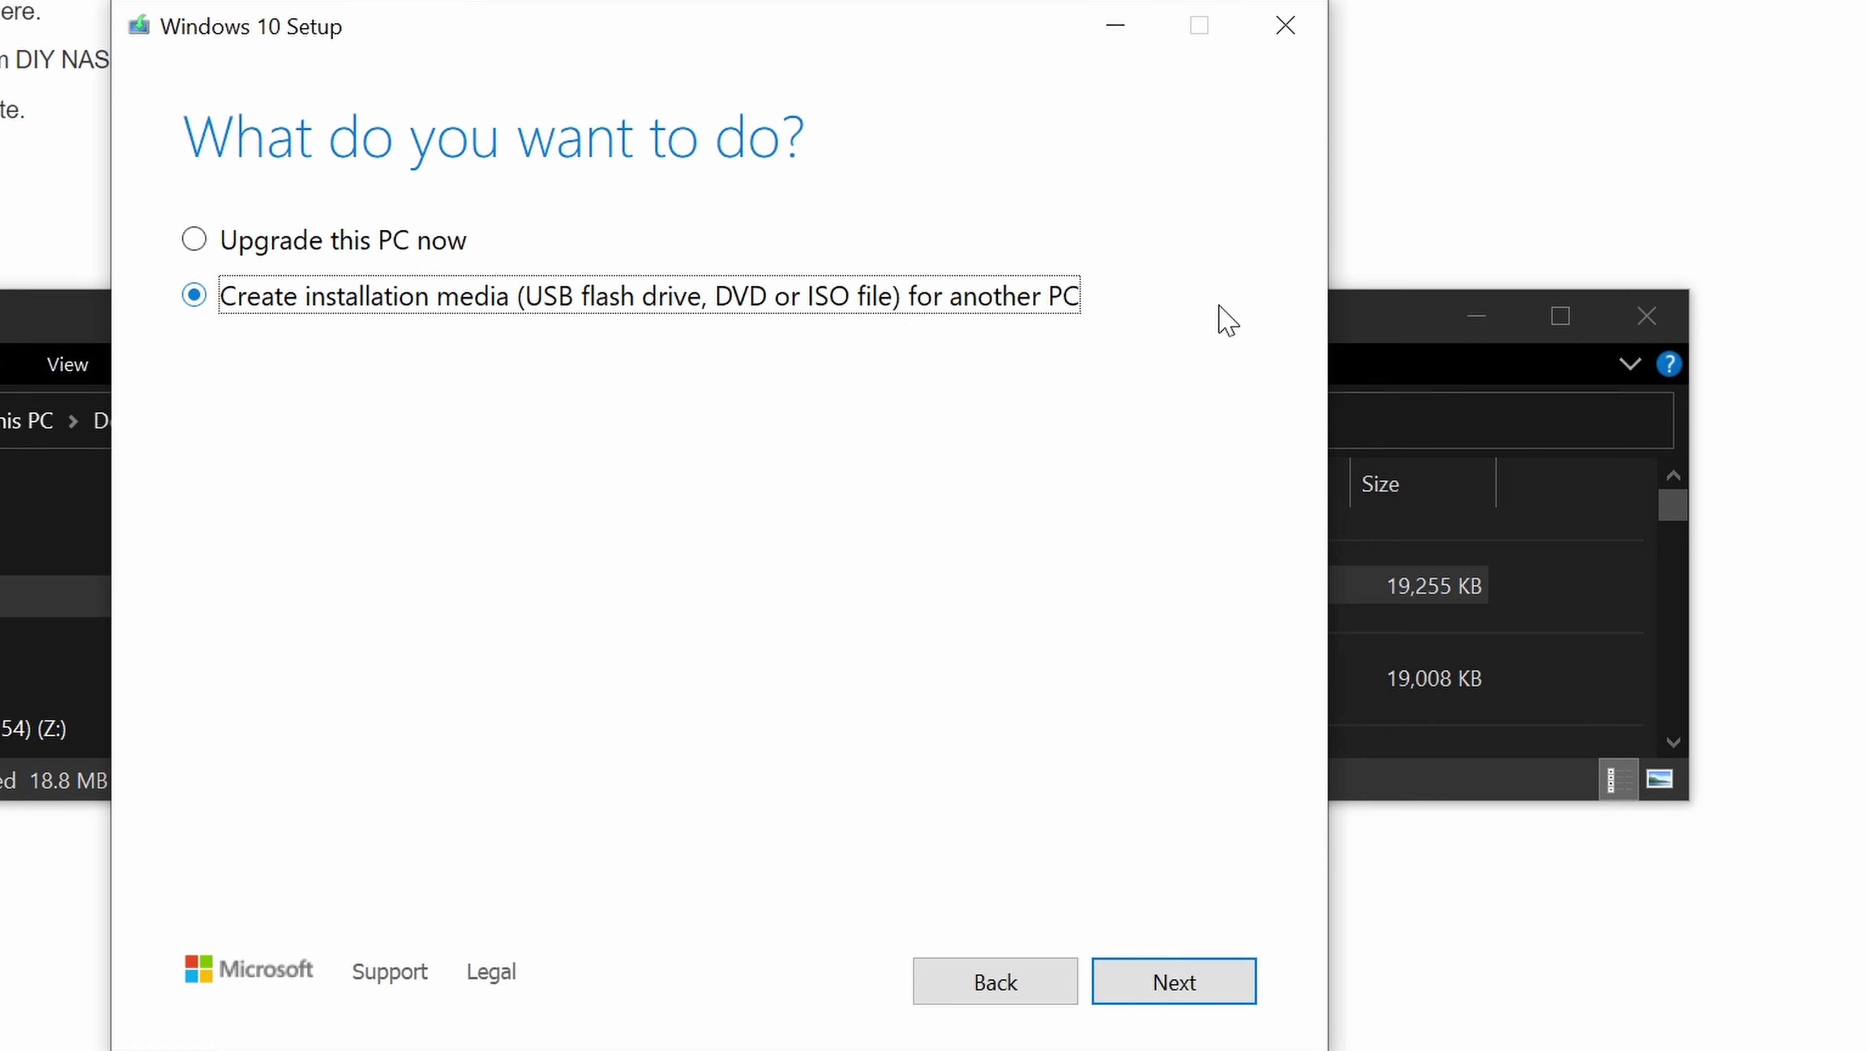
left_click(1434, 964)
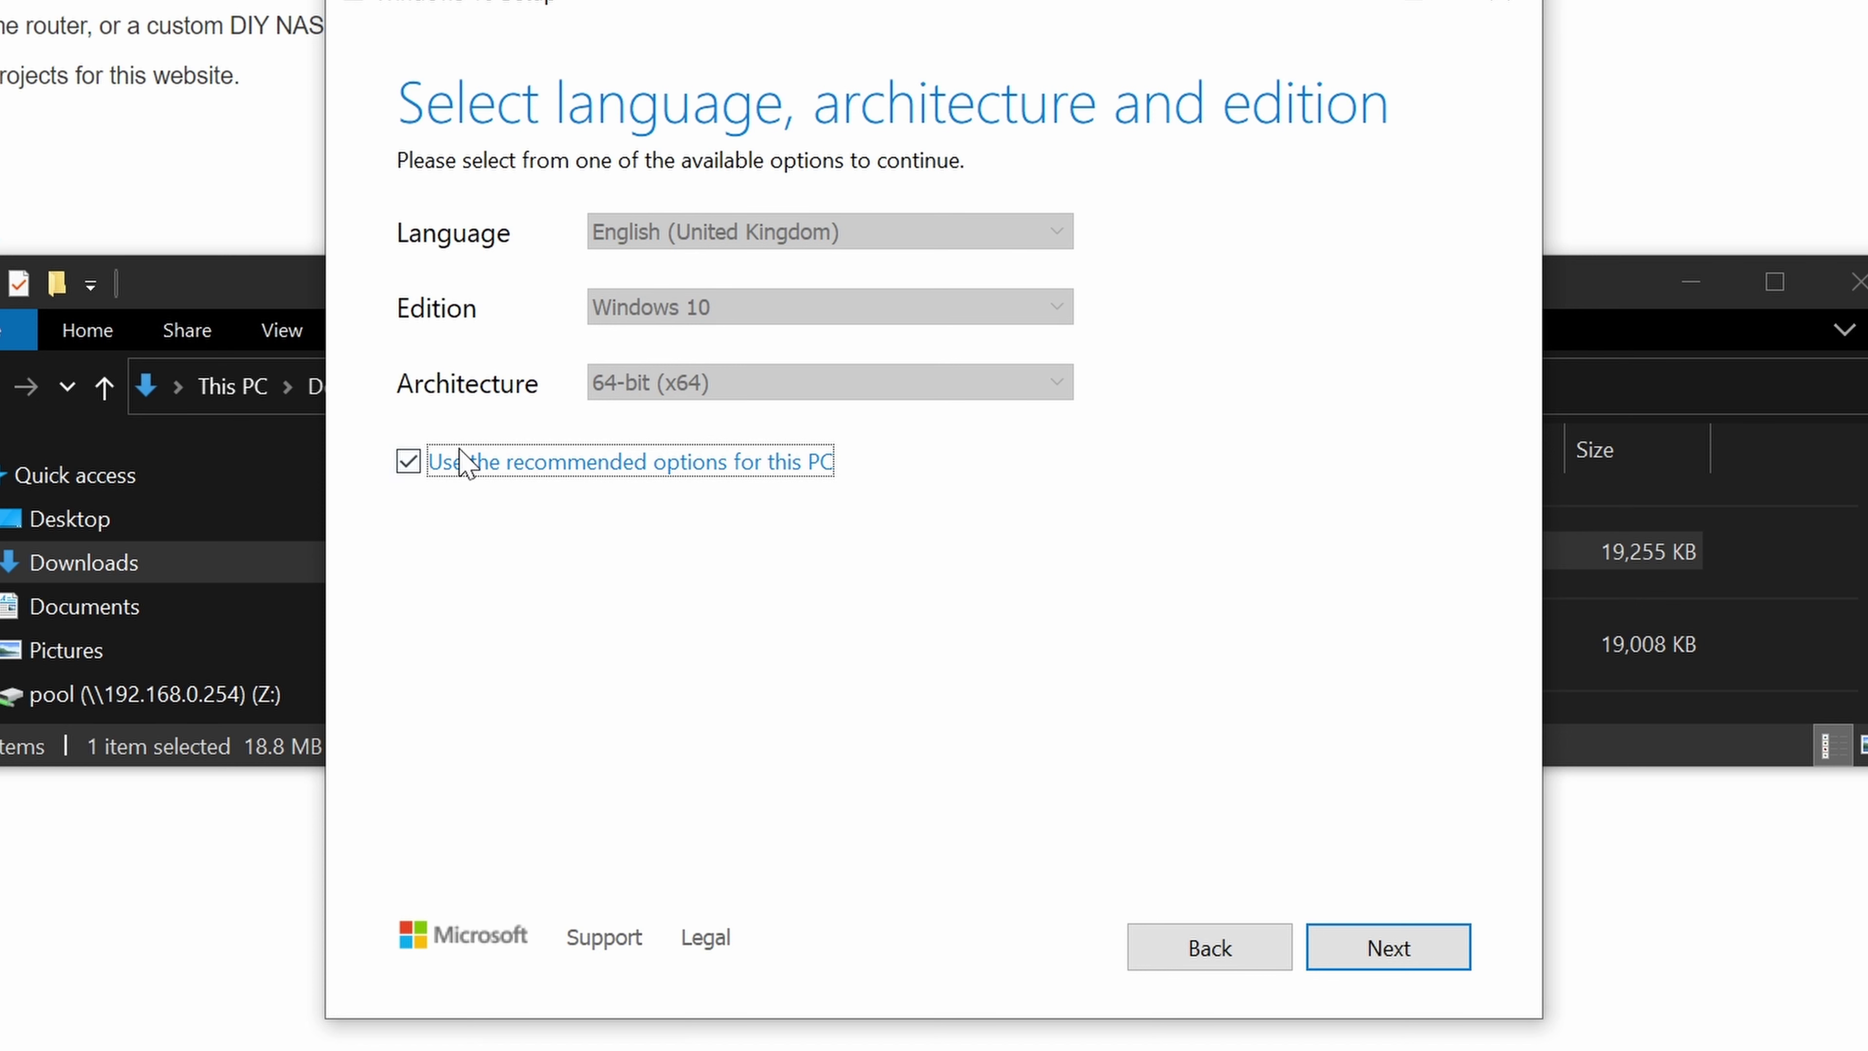
Review the options and keep the recommended English (United Kingdom), Windows 10, 64-bit settings.
left_click(408, 463)
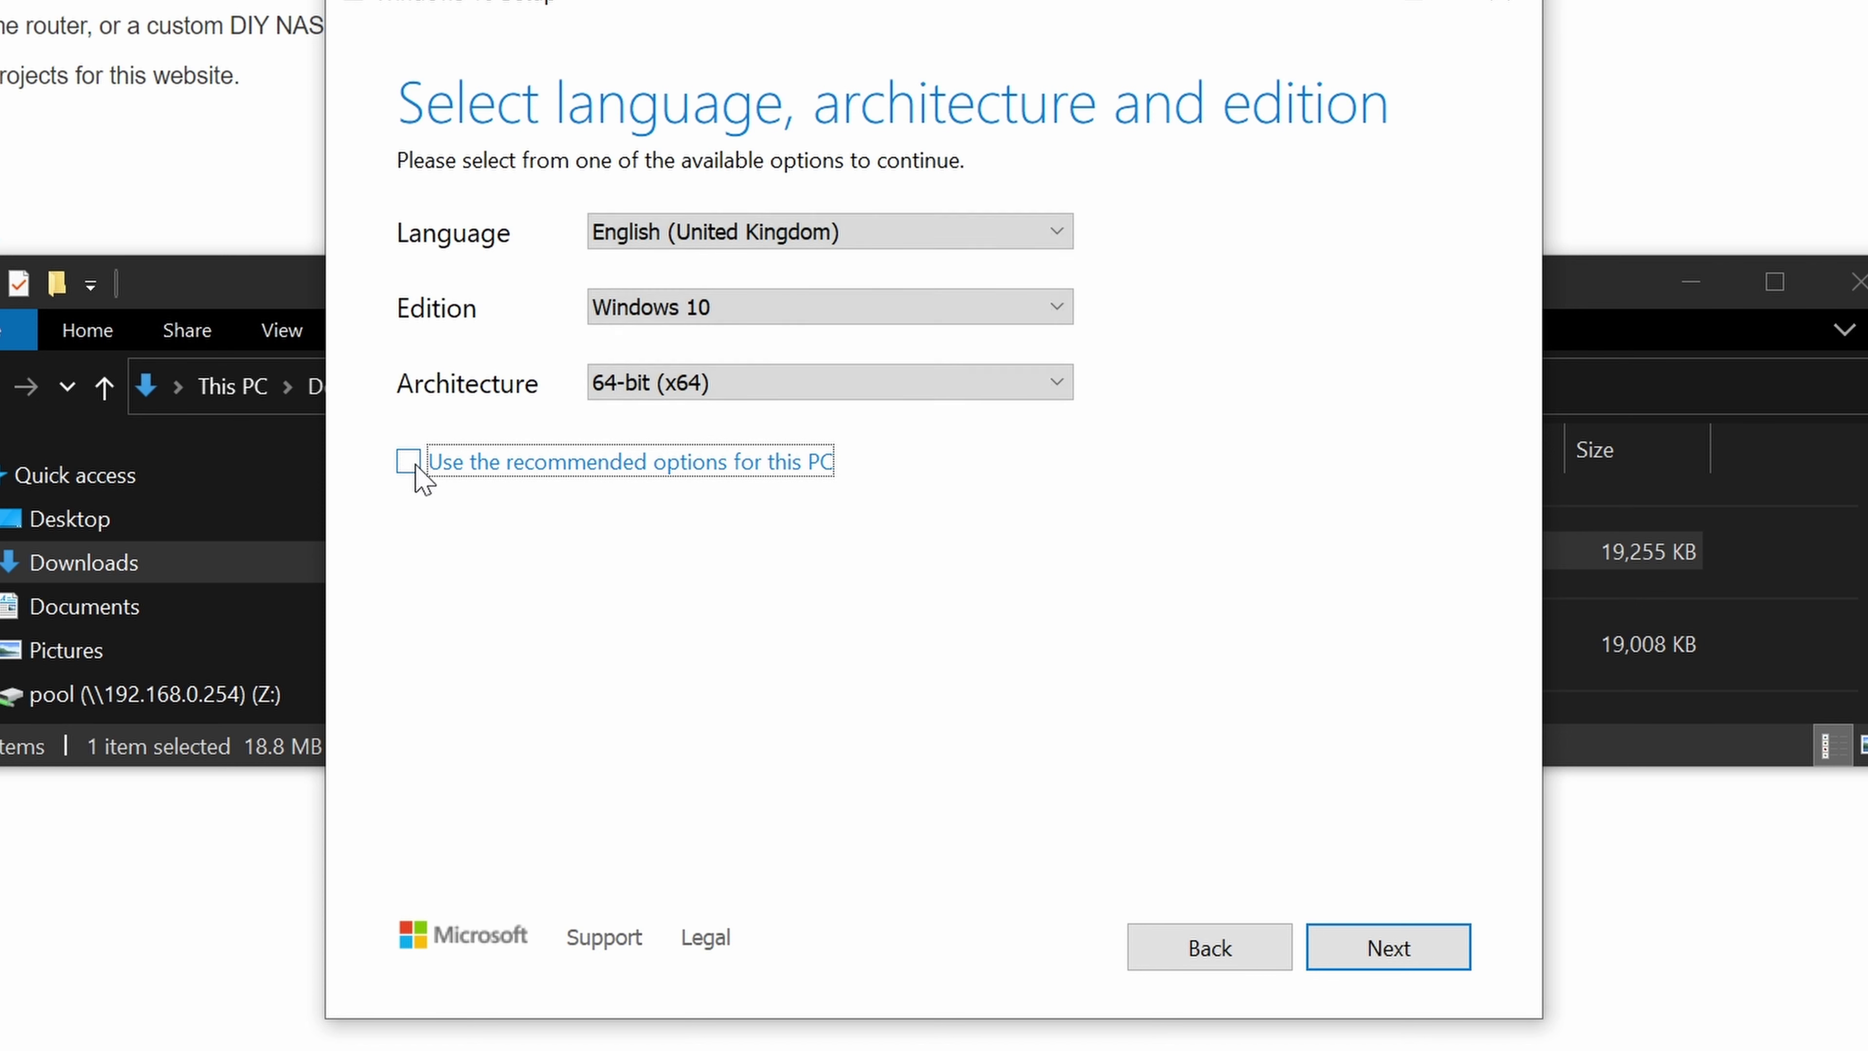
left_click(728, 307)
left_click(729, 337)
left_click(813, 230)
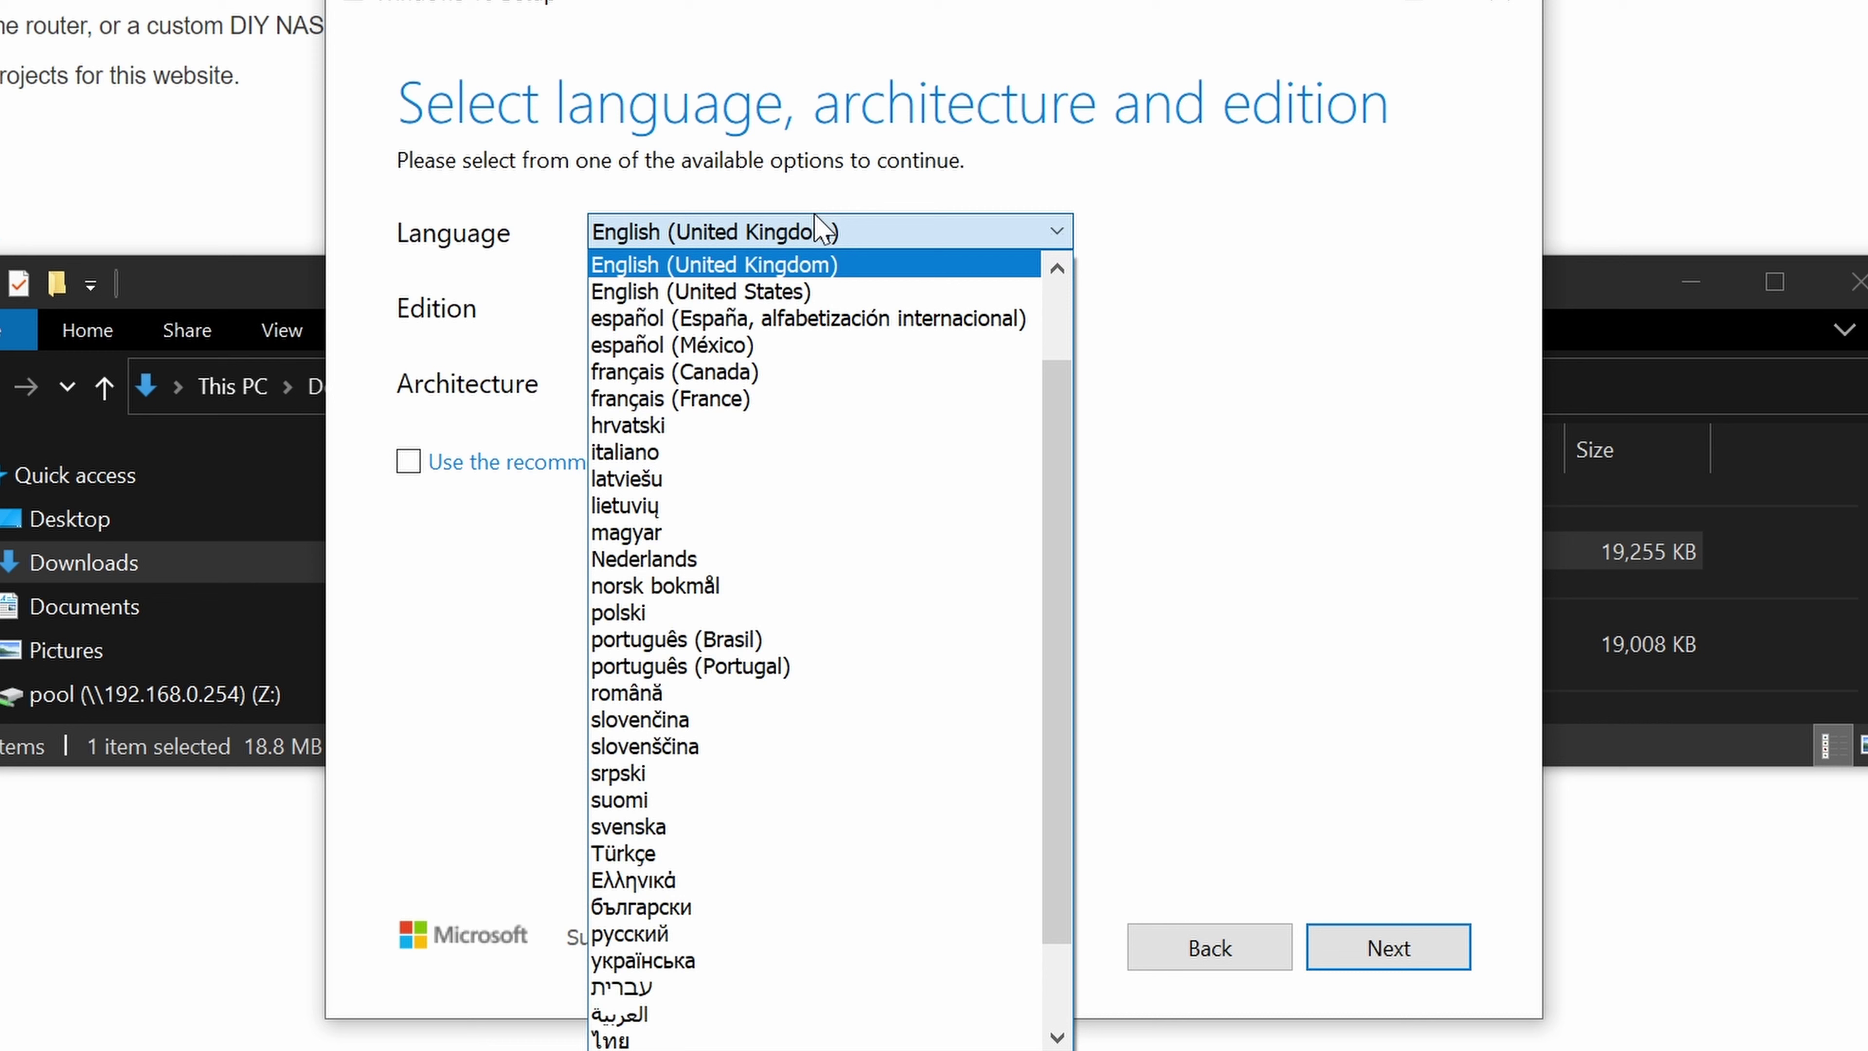
left_click(820, 229)
left_click(780, 384)
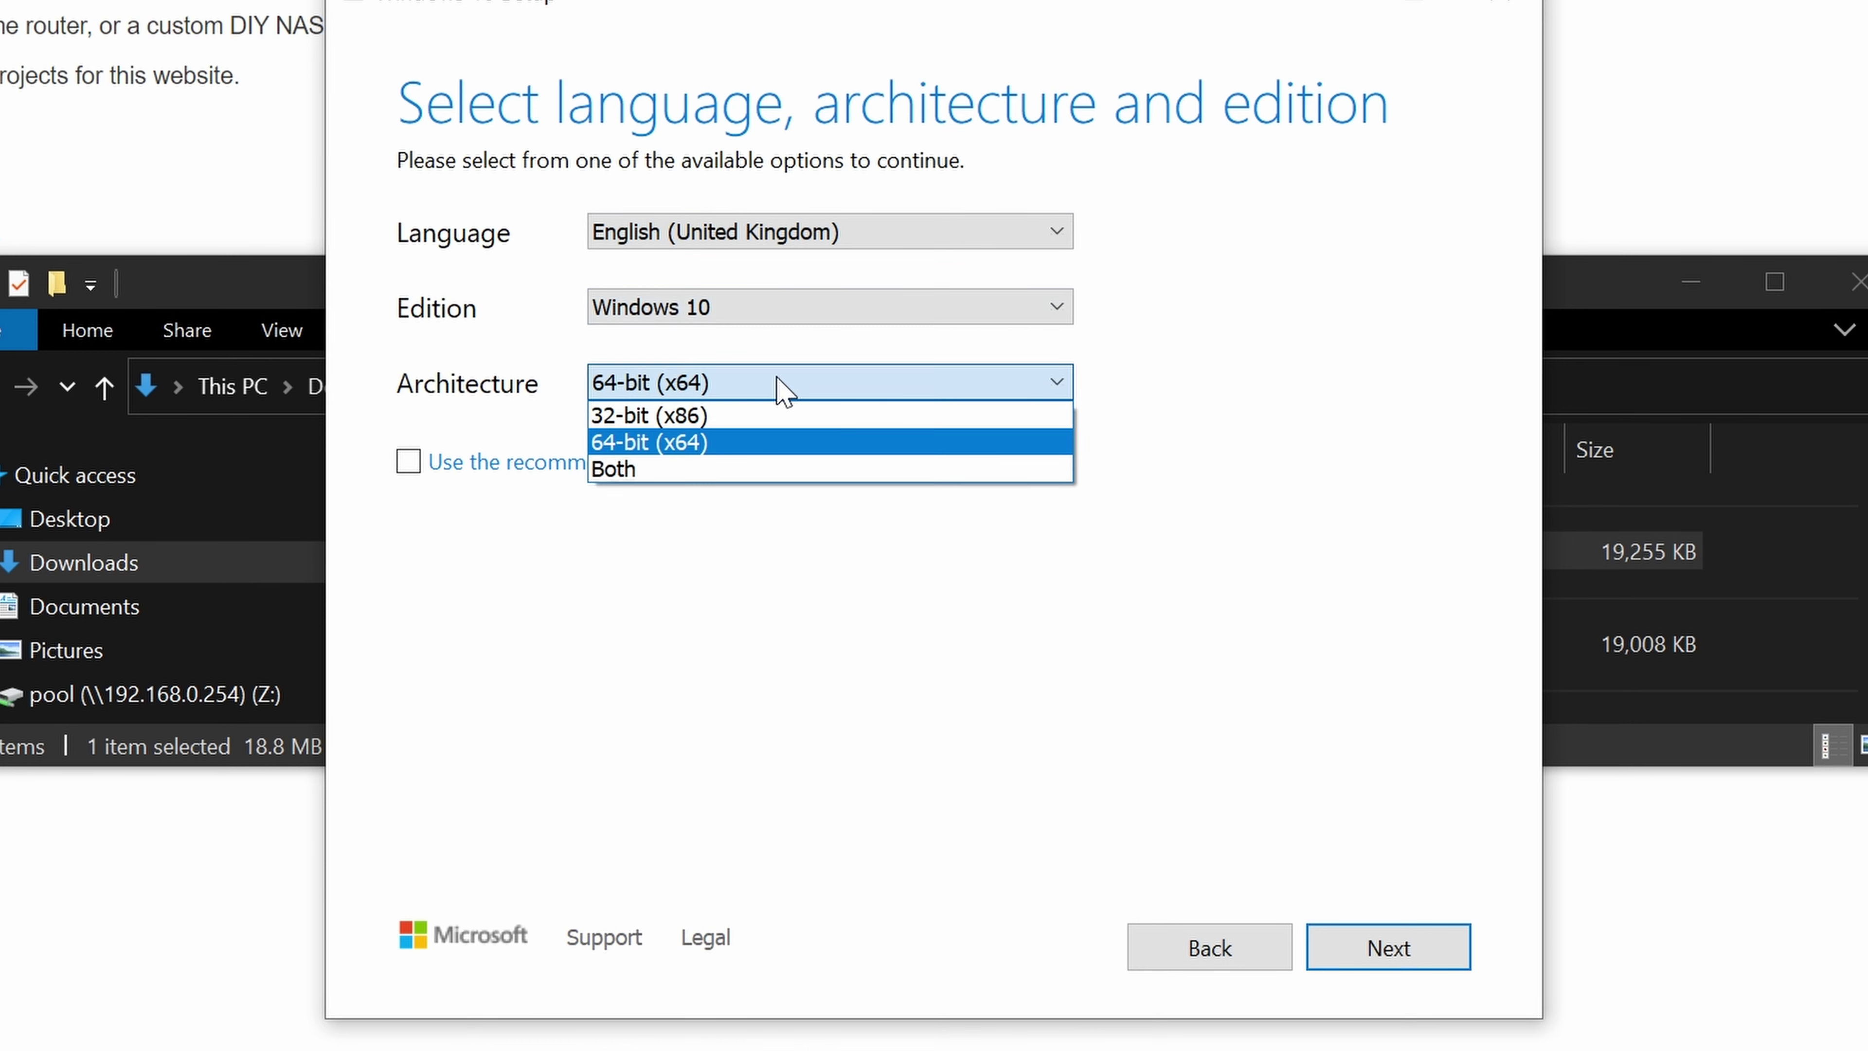
left_click(785, 384)
left_click(826, 233)
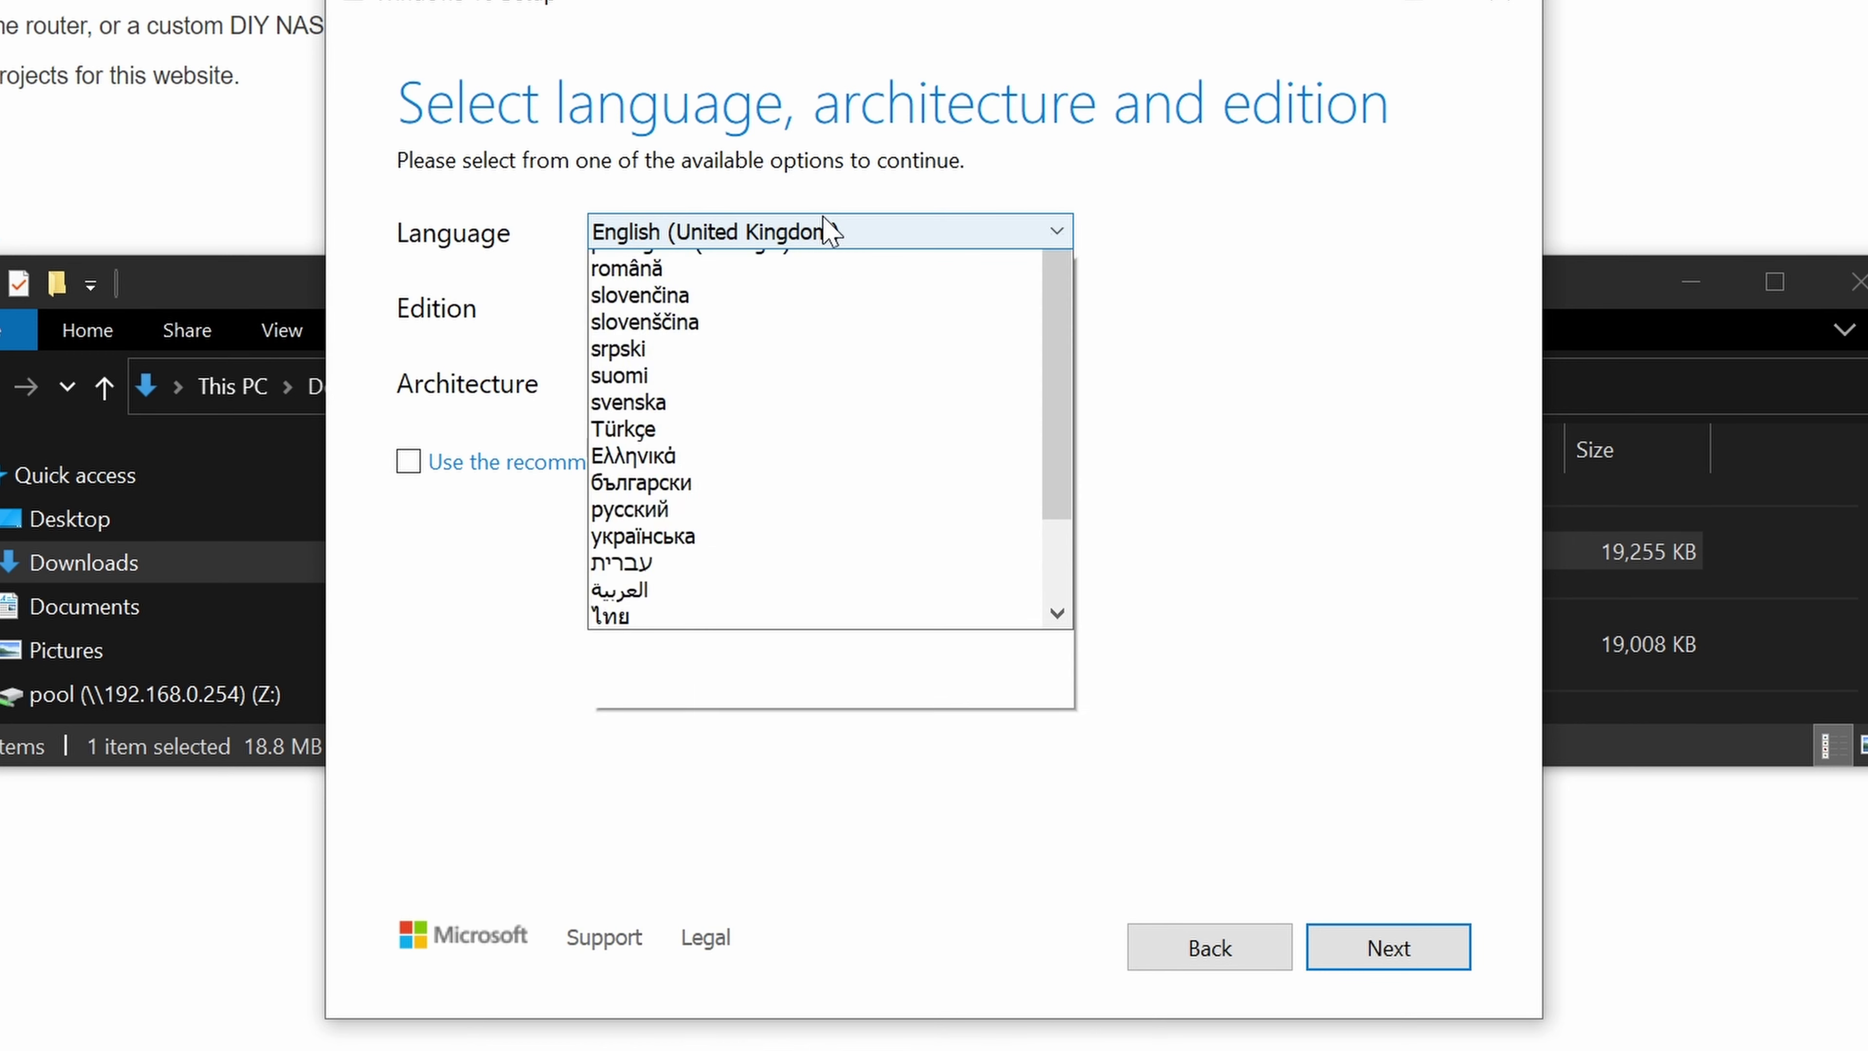
left_click(829, 232)
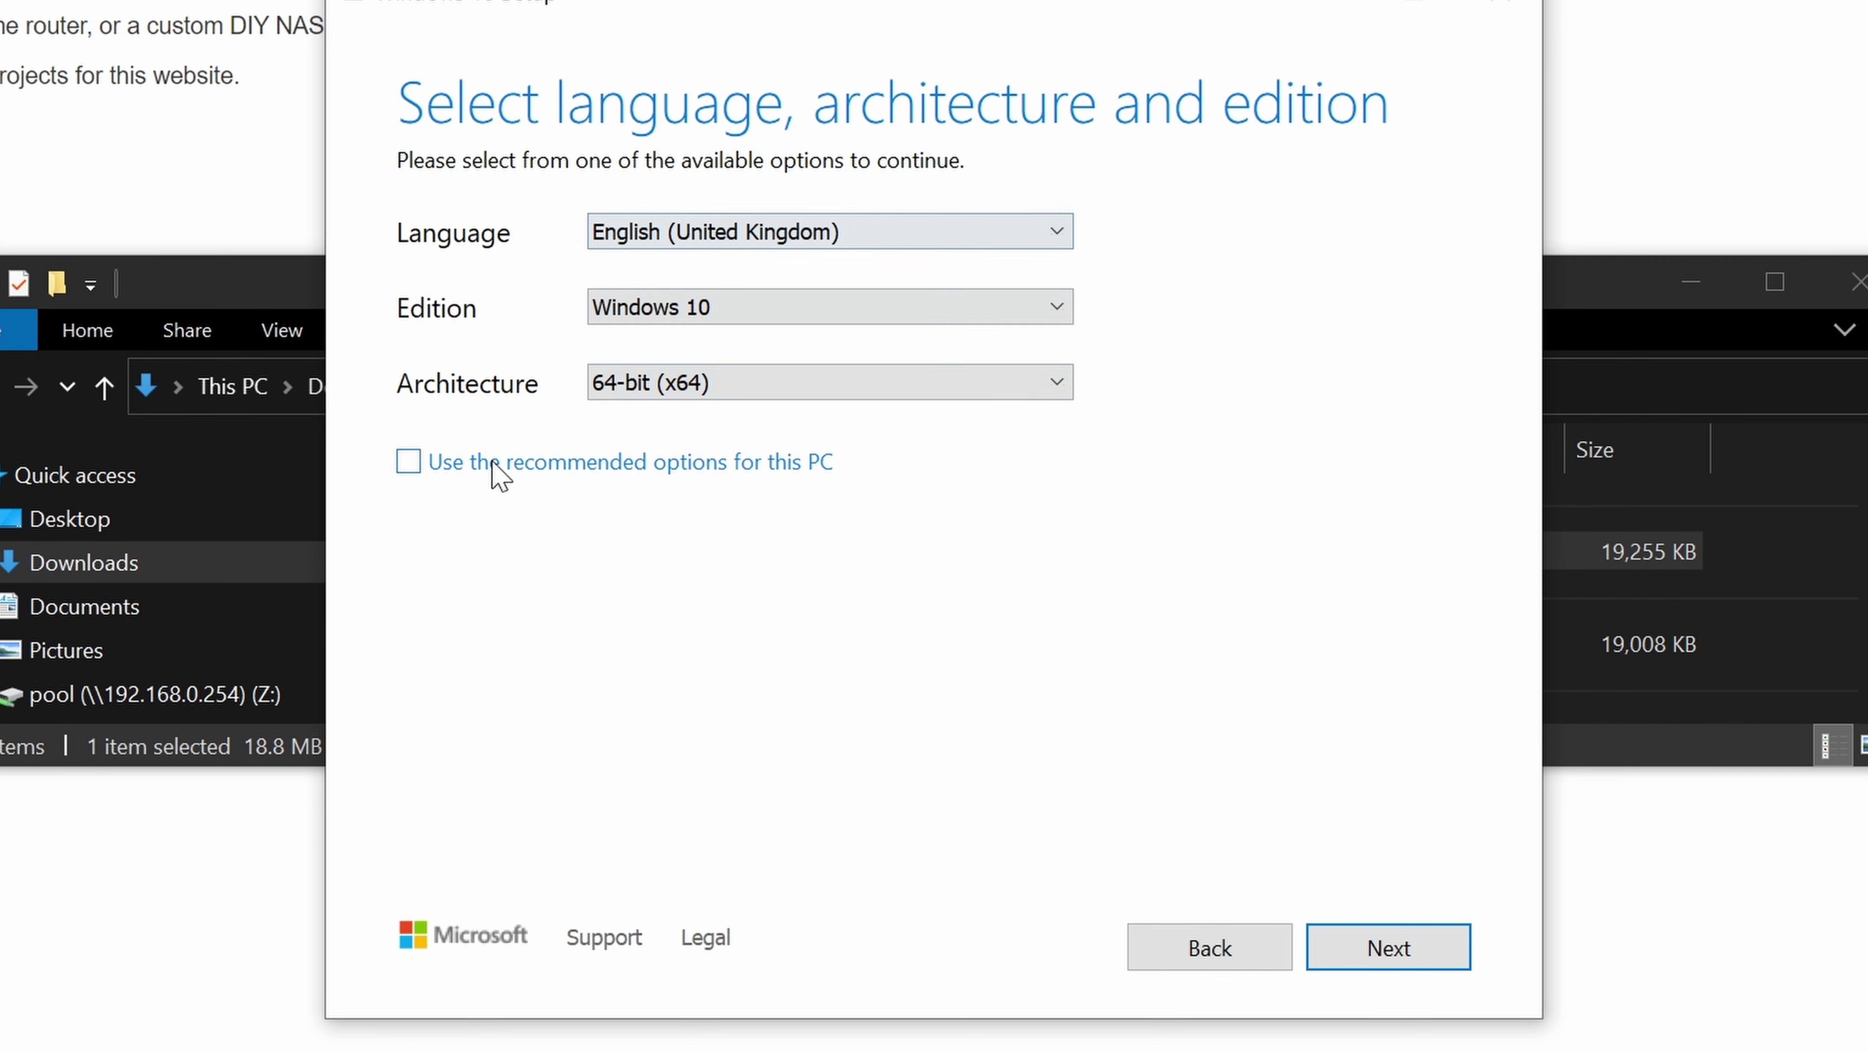
left_click(409, 461)
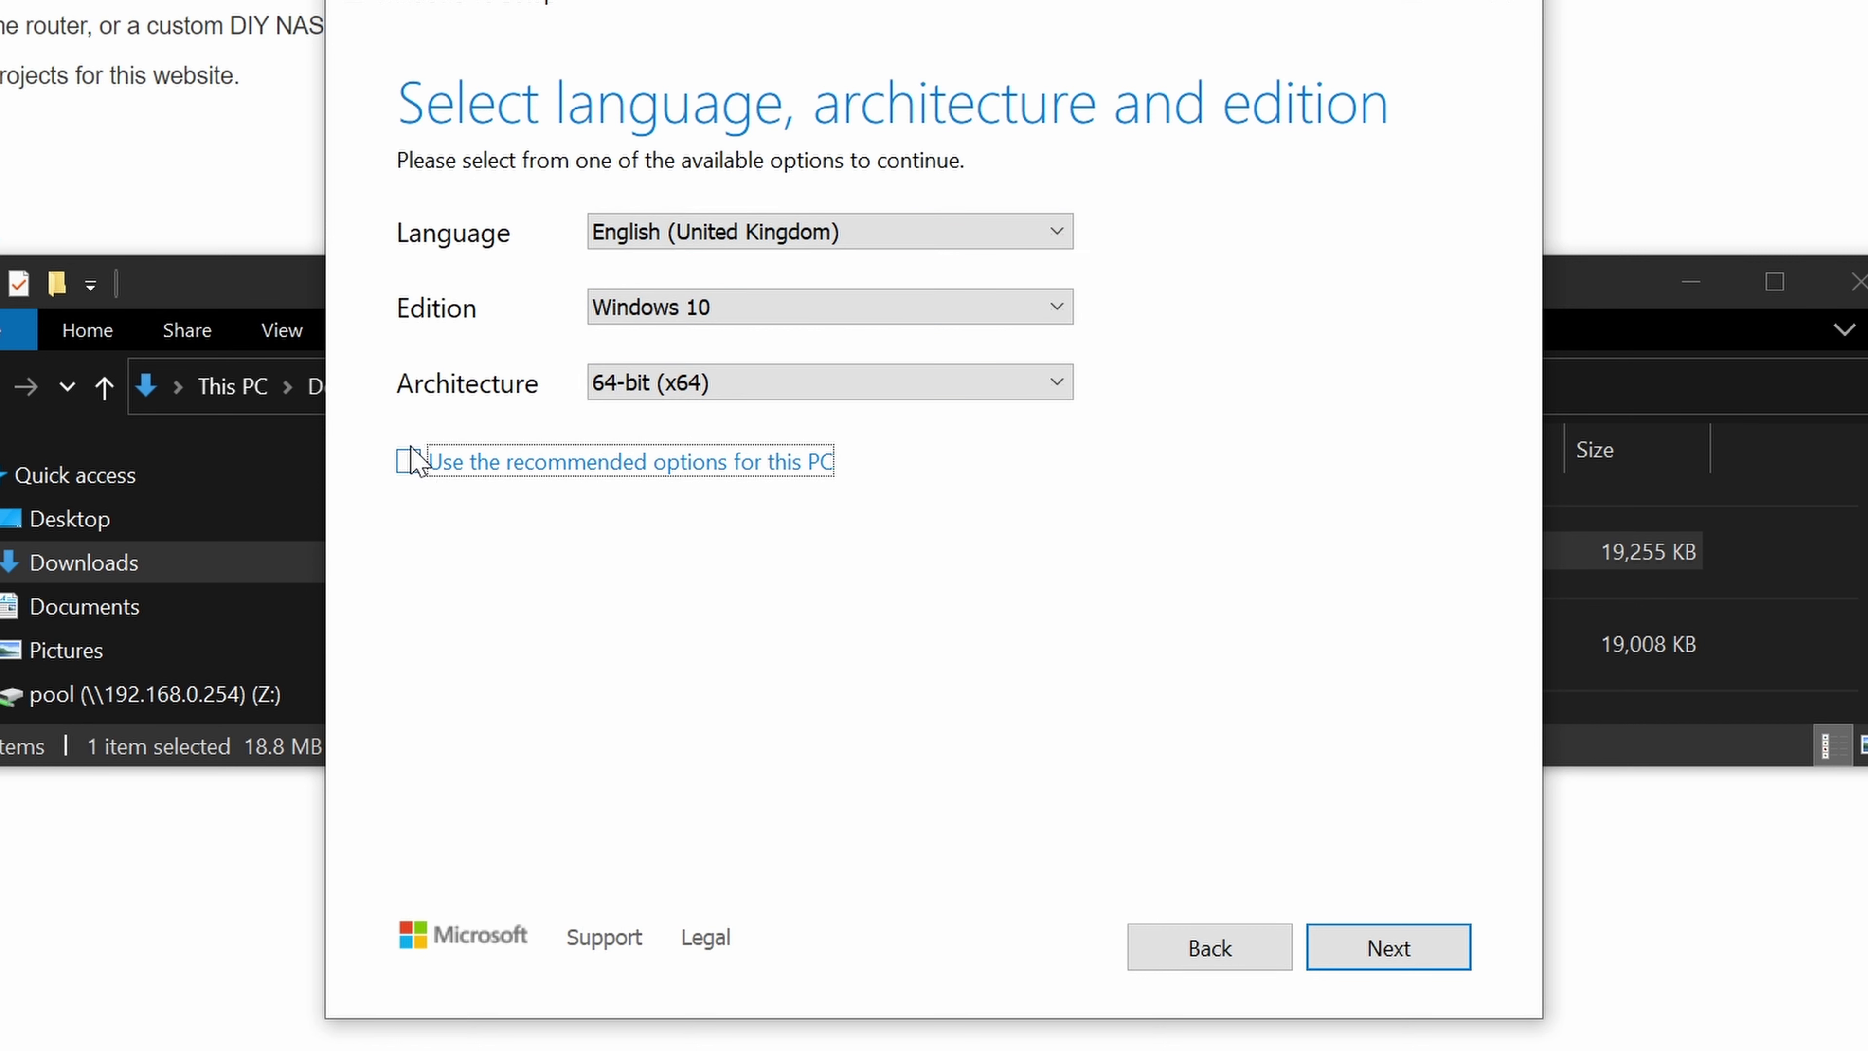
left_click(1381, 949)
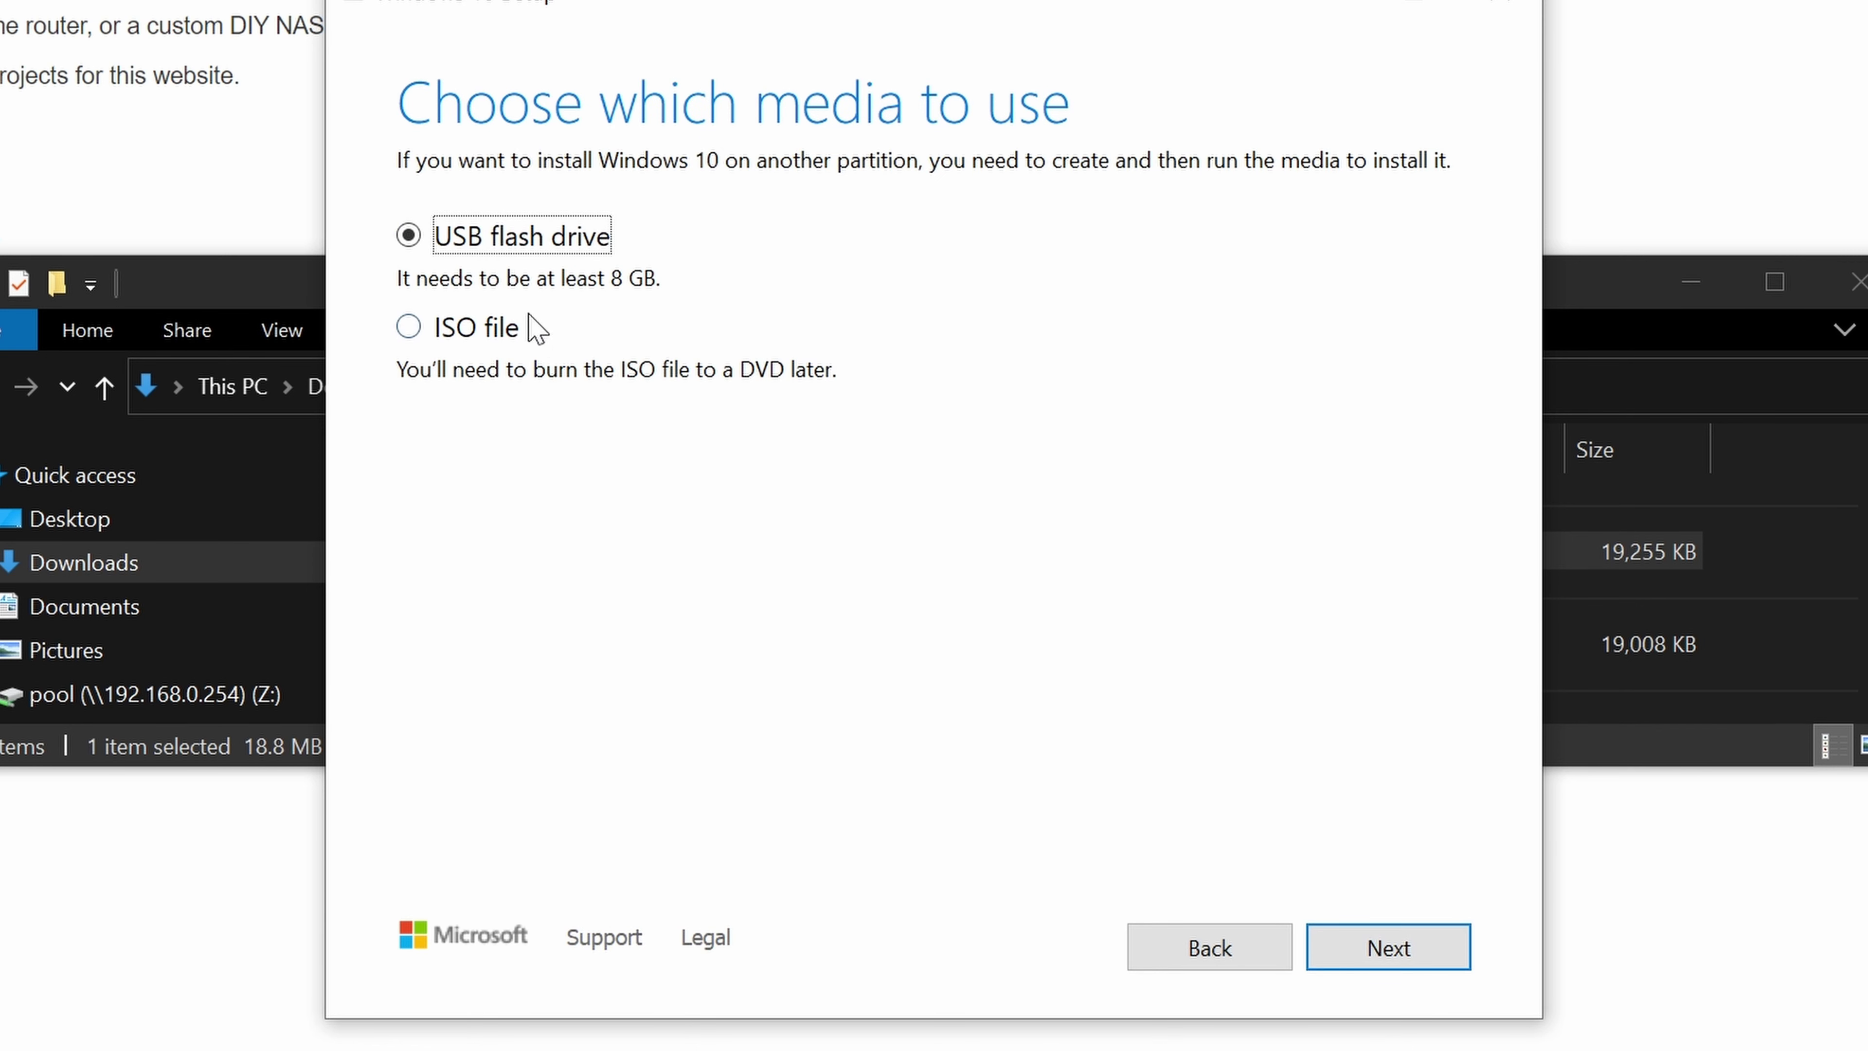
Save Windows 10 as Windows.iso in Downloads, then close the tool after the download.
left_click(444, 330)
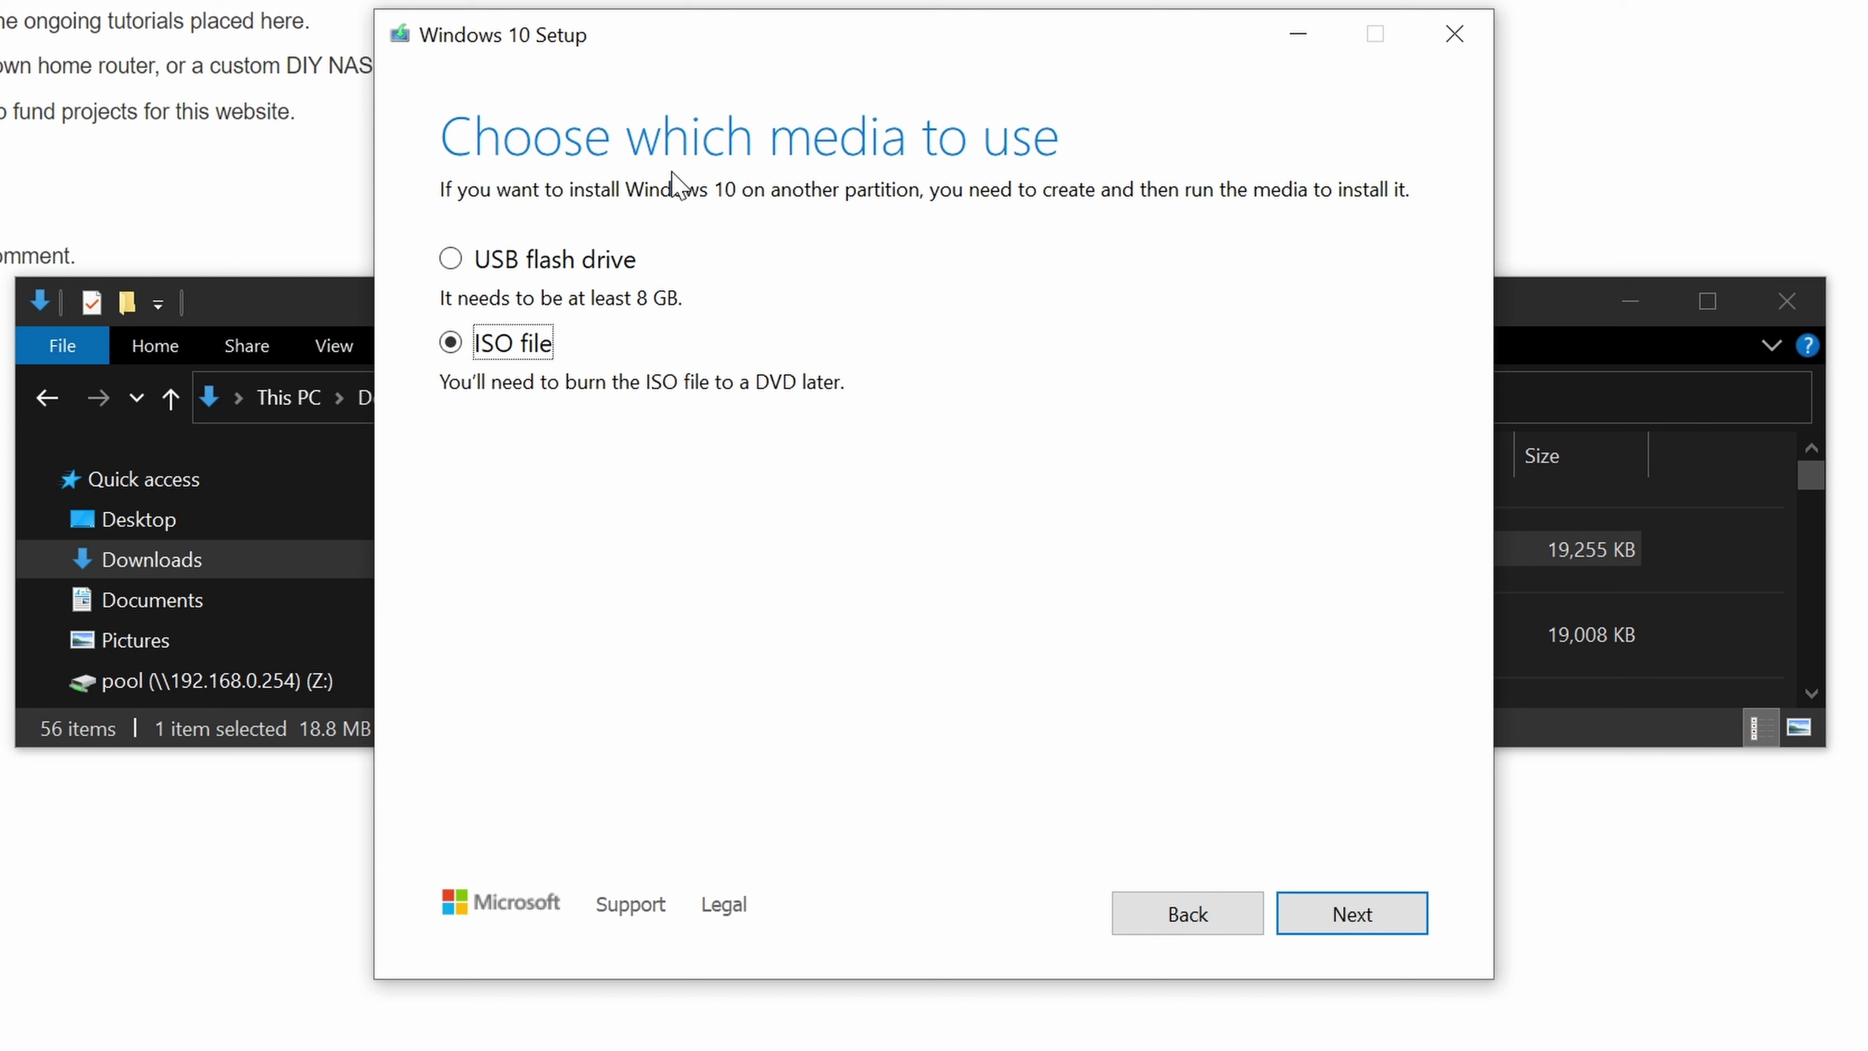
left_click(1375, 923)
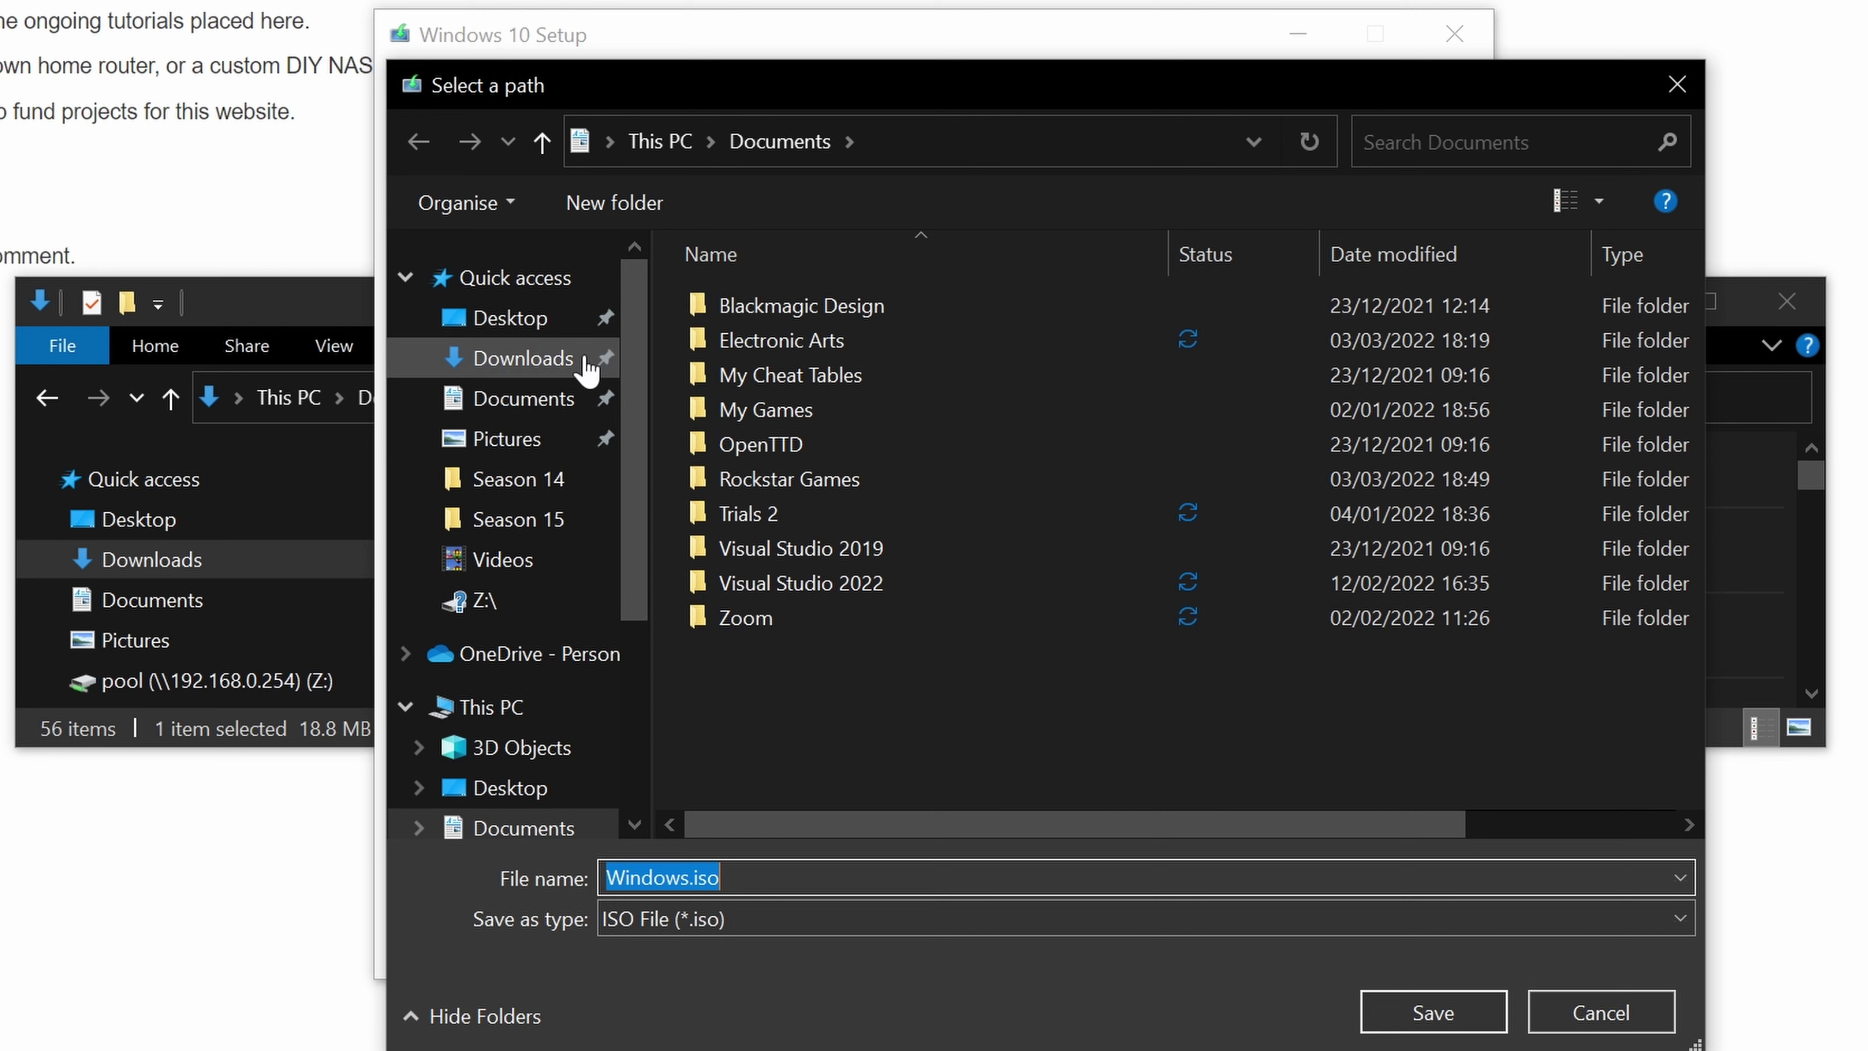
left_click(556, 359)
left_click(1441, 1025)
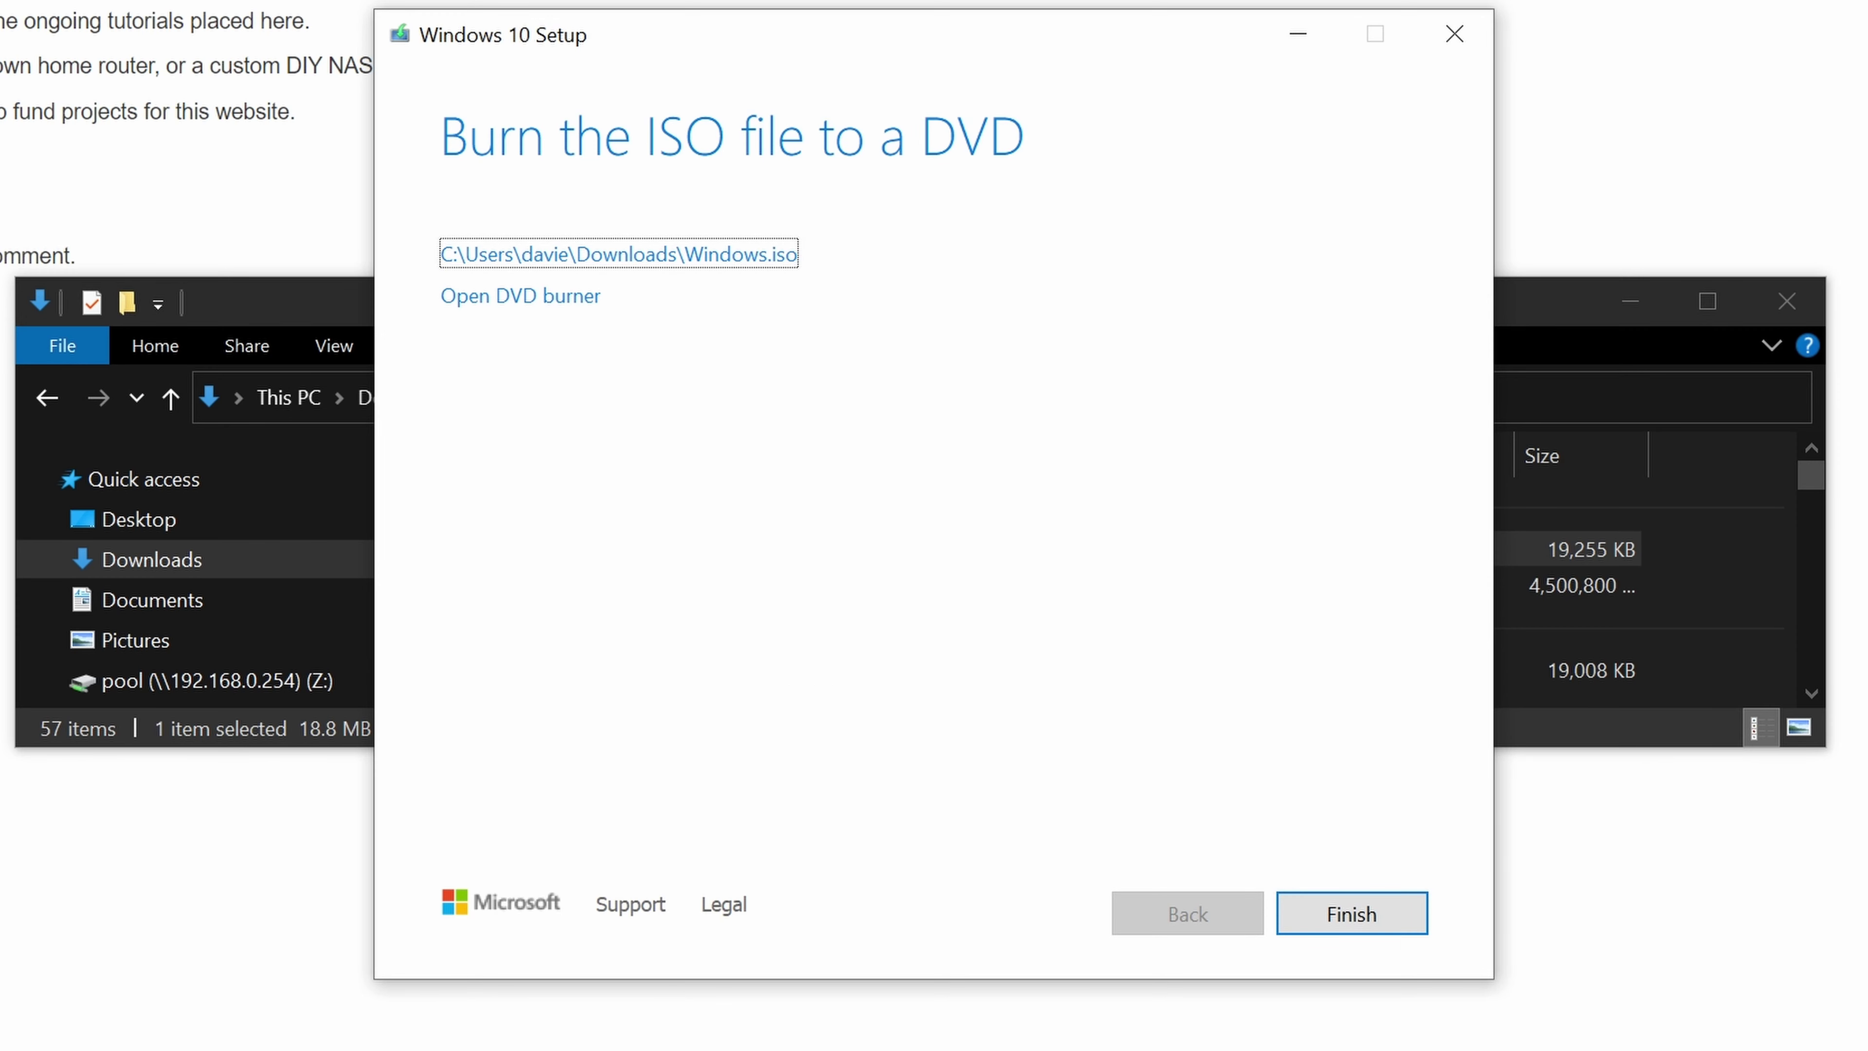
left_click(1357, 915)
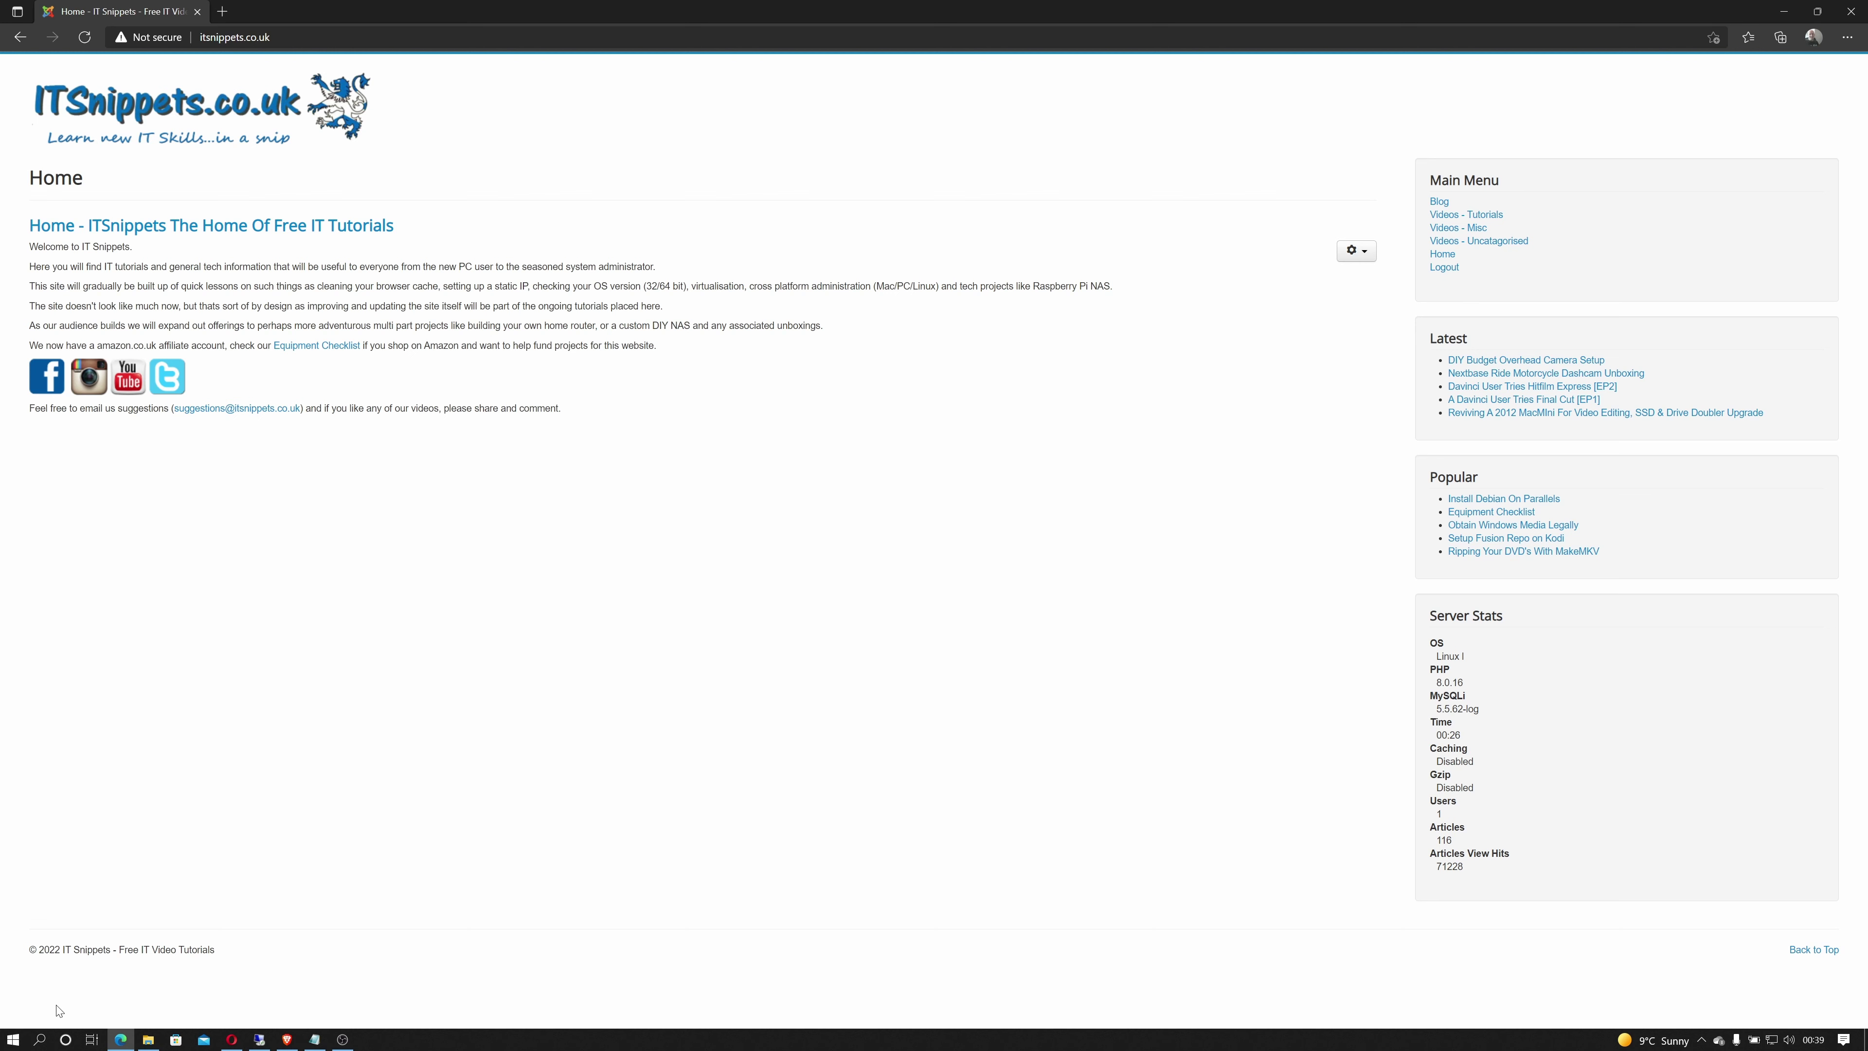
Run Export-WindowsDriver -Online -Destination D:\drivers in an administrator PowerShell window.
right_click(15, 1039)
left_click(139, 843)
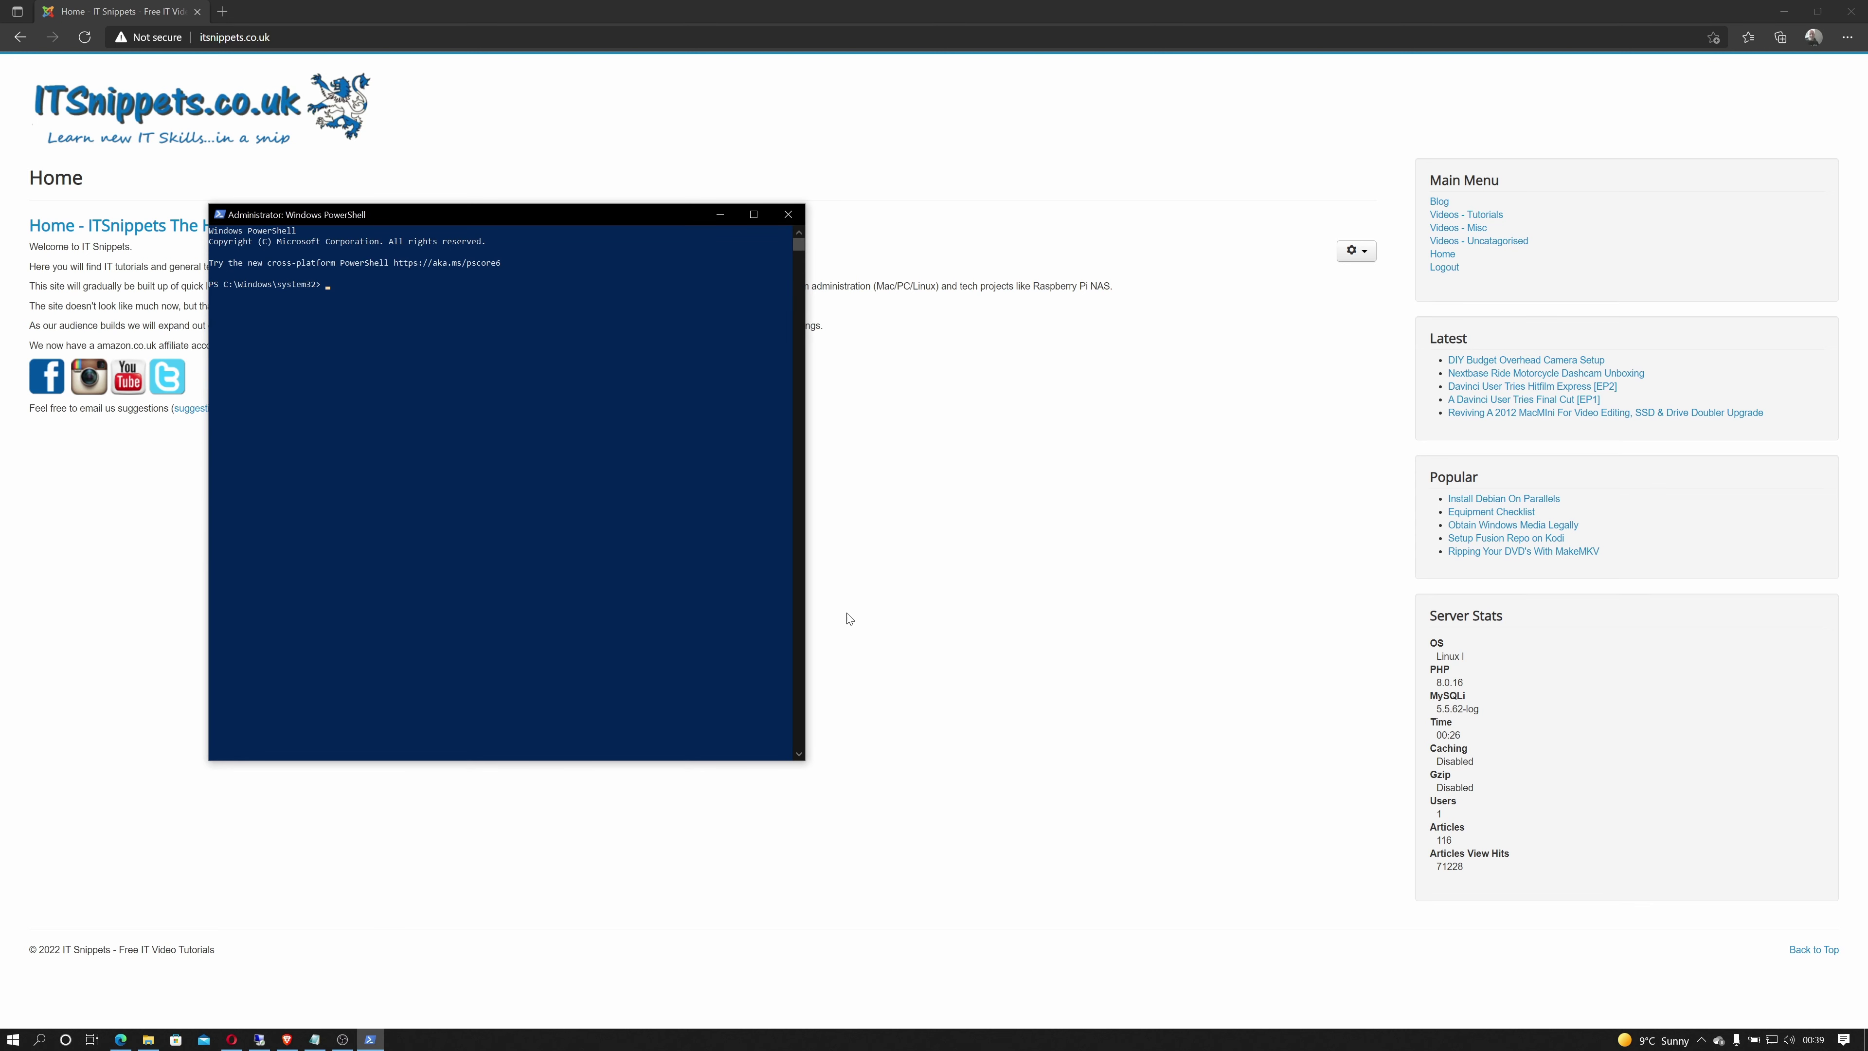
type("Export-WindowsDriver -Online -Destination D:\\drivers")
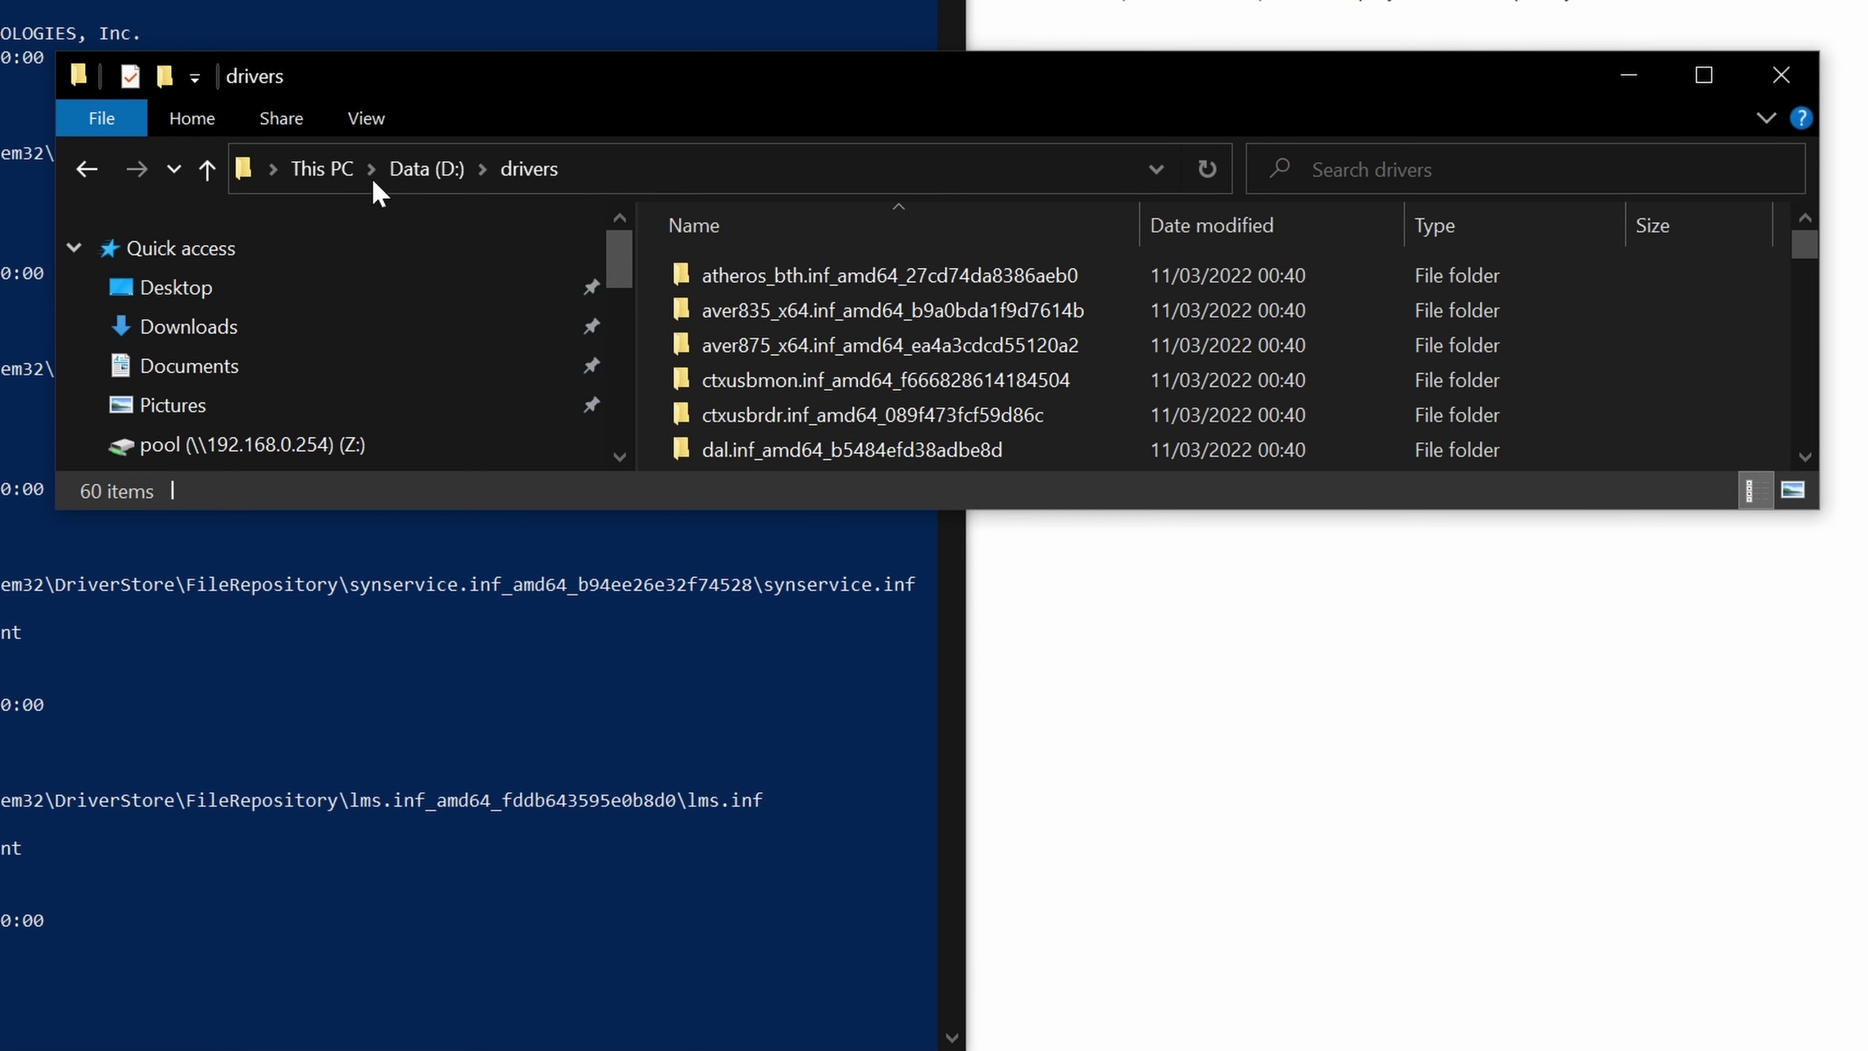
Browse the exported driver folders in D:\drivers to check the backup.
left_click(889, 274)
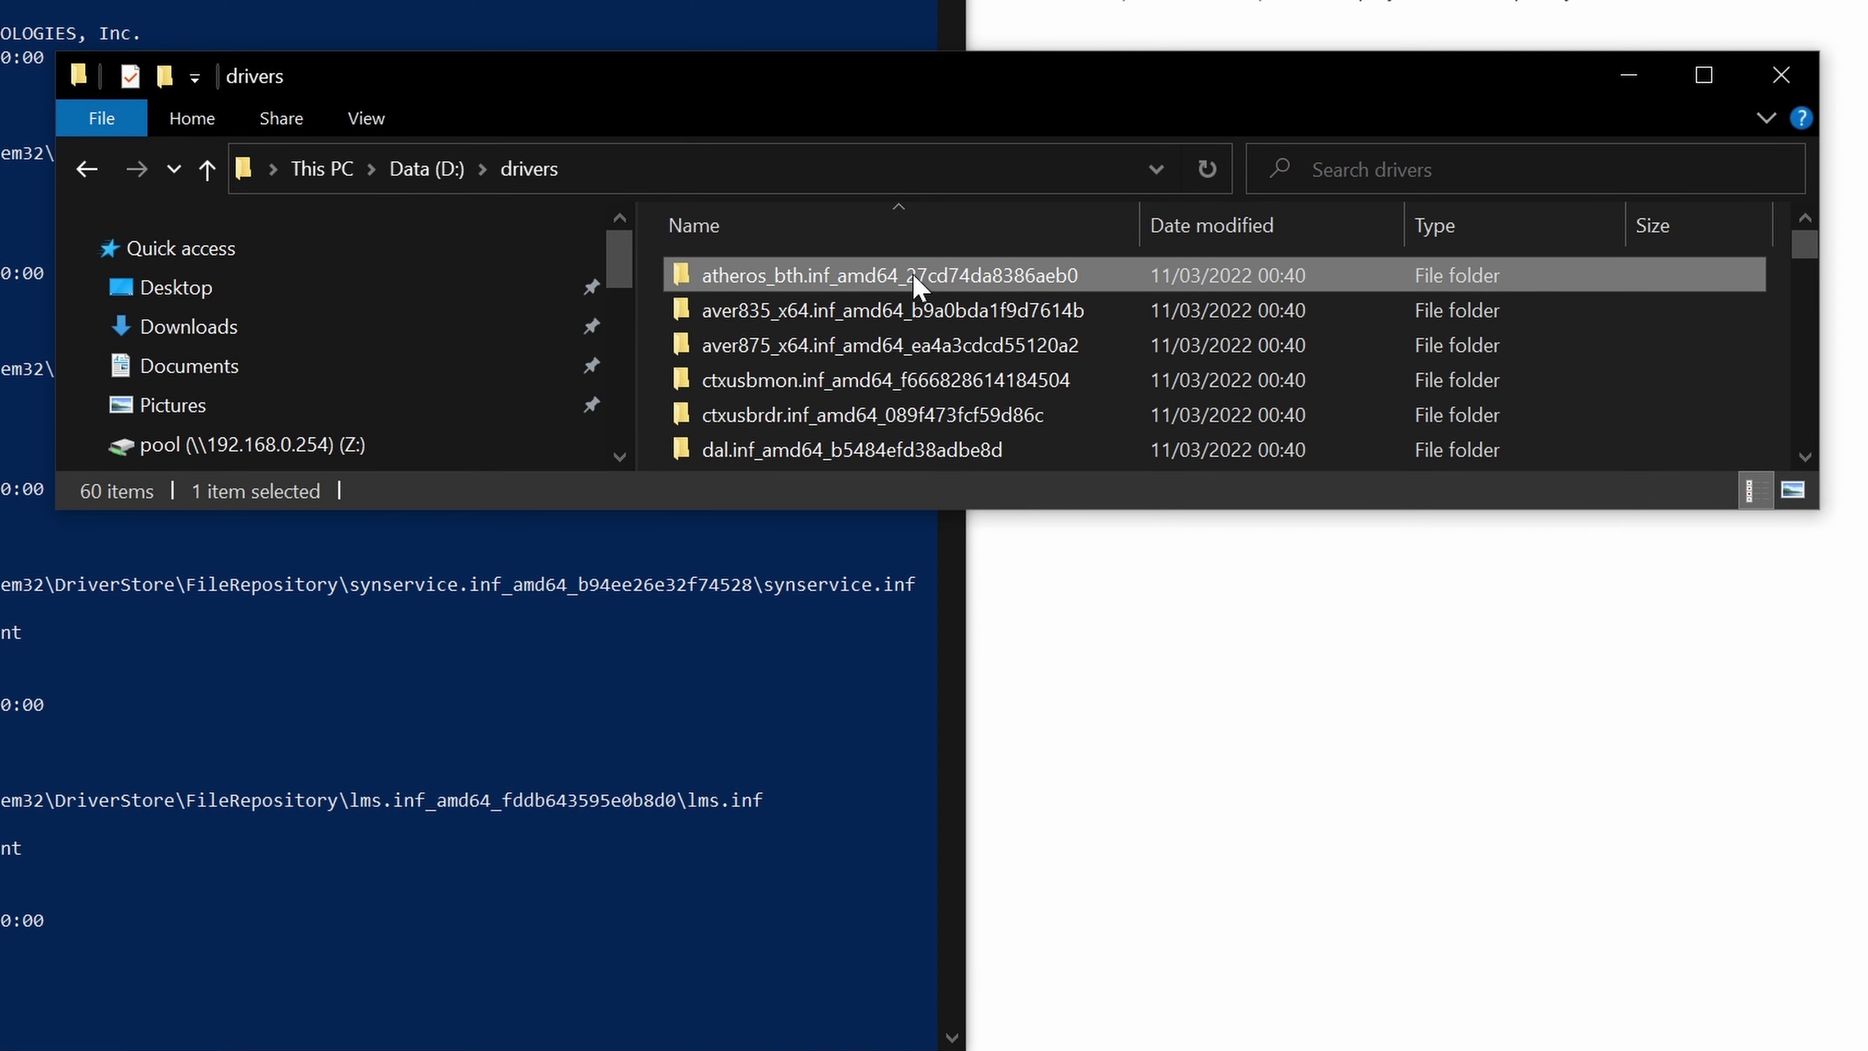
scroll(955, 352, "down", 10)
scroll(969, 353, "down", 6)
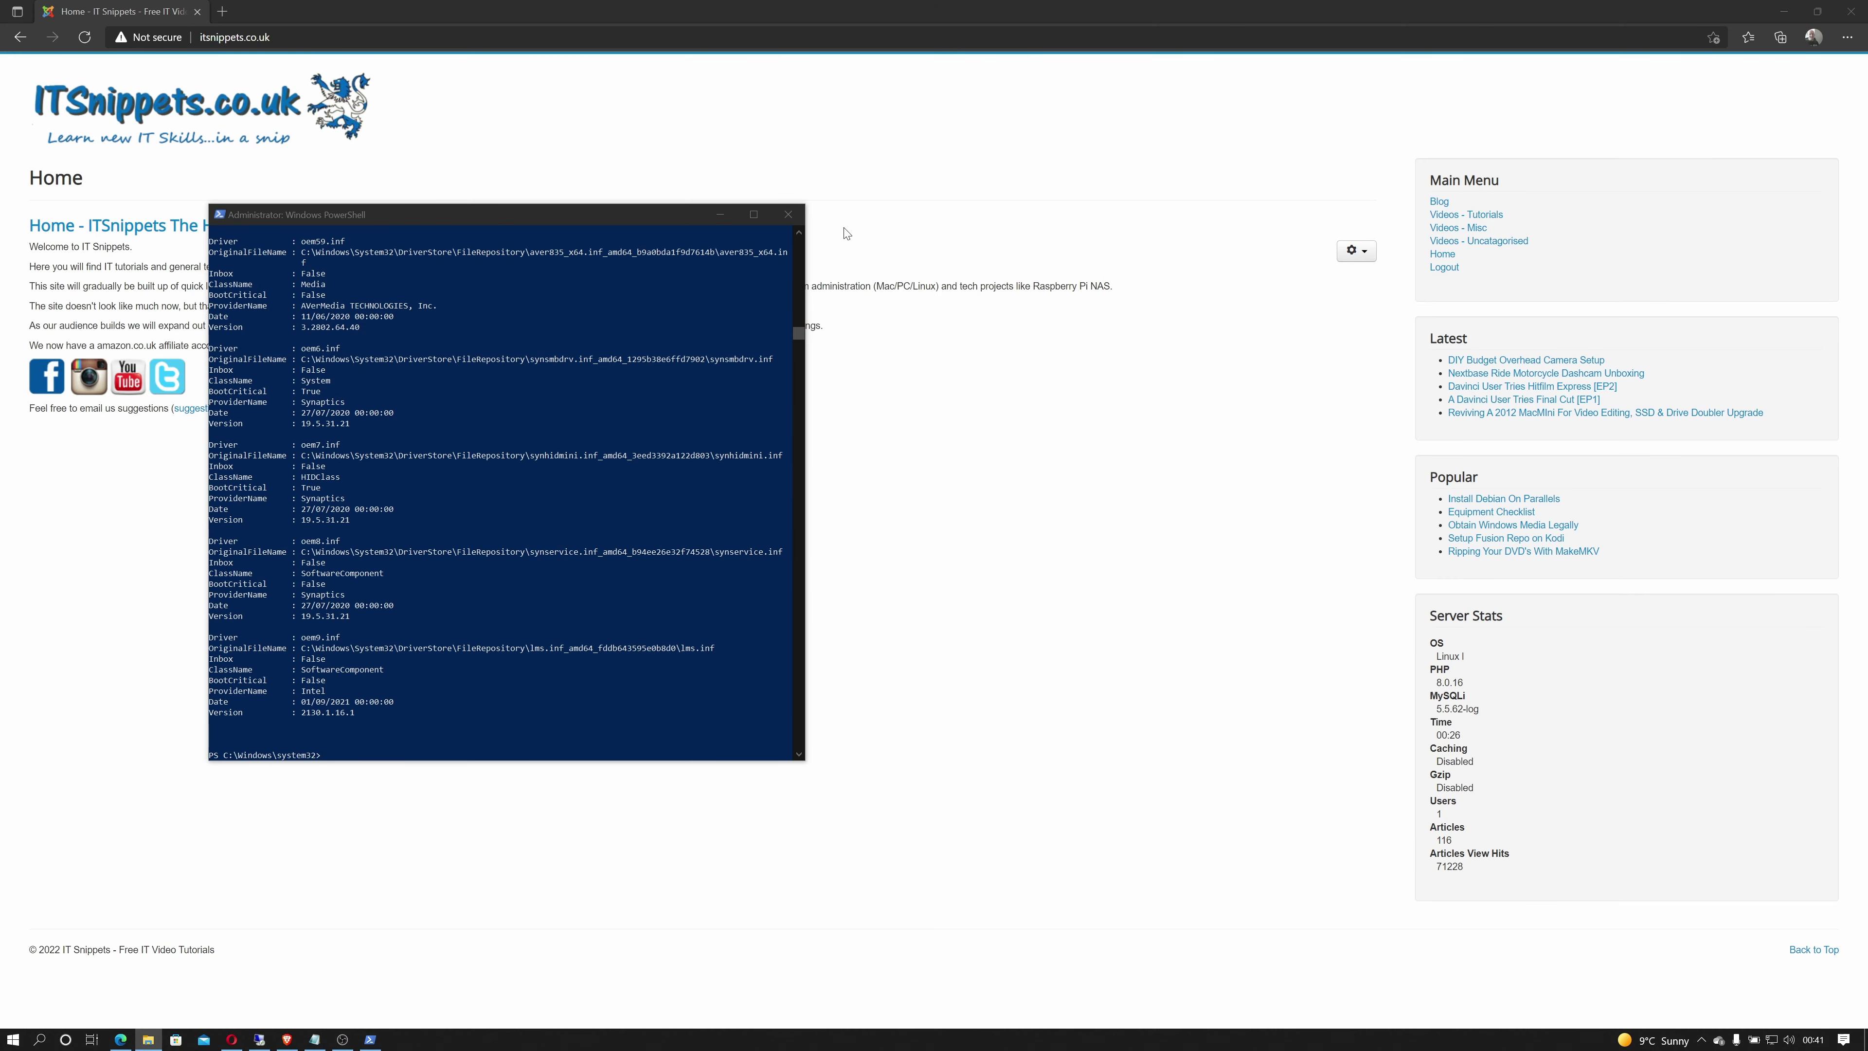
Close PowerShell and start NTLite on the Free (limited, non-commercial) licence.
left_click(788, 214)
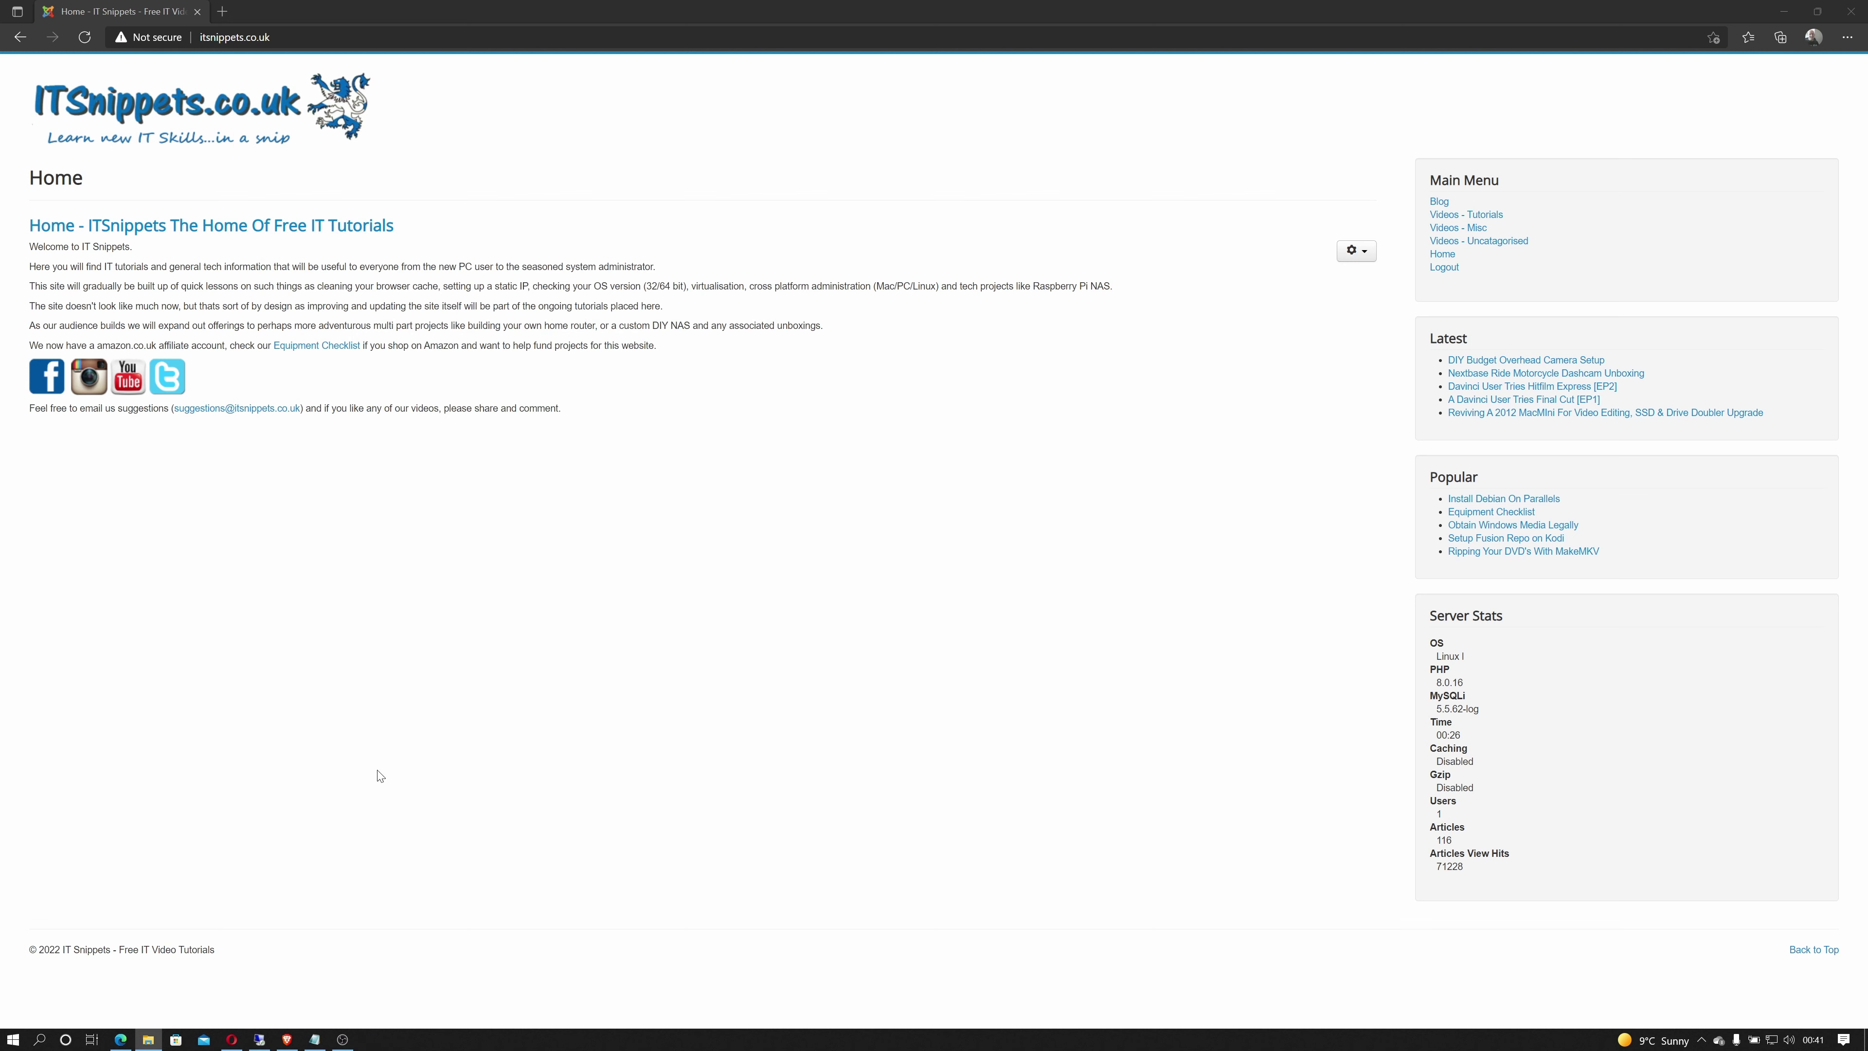
left_click(9, 1039)
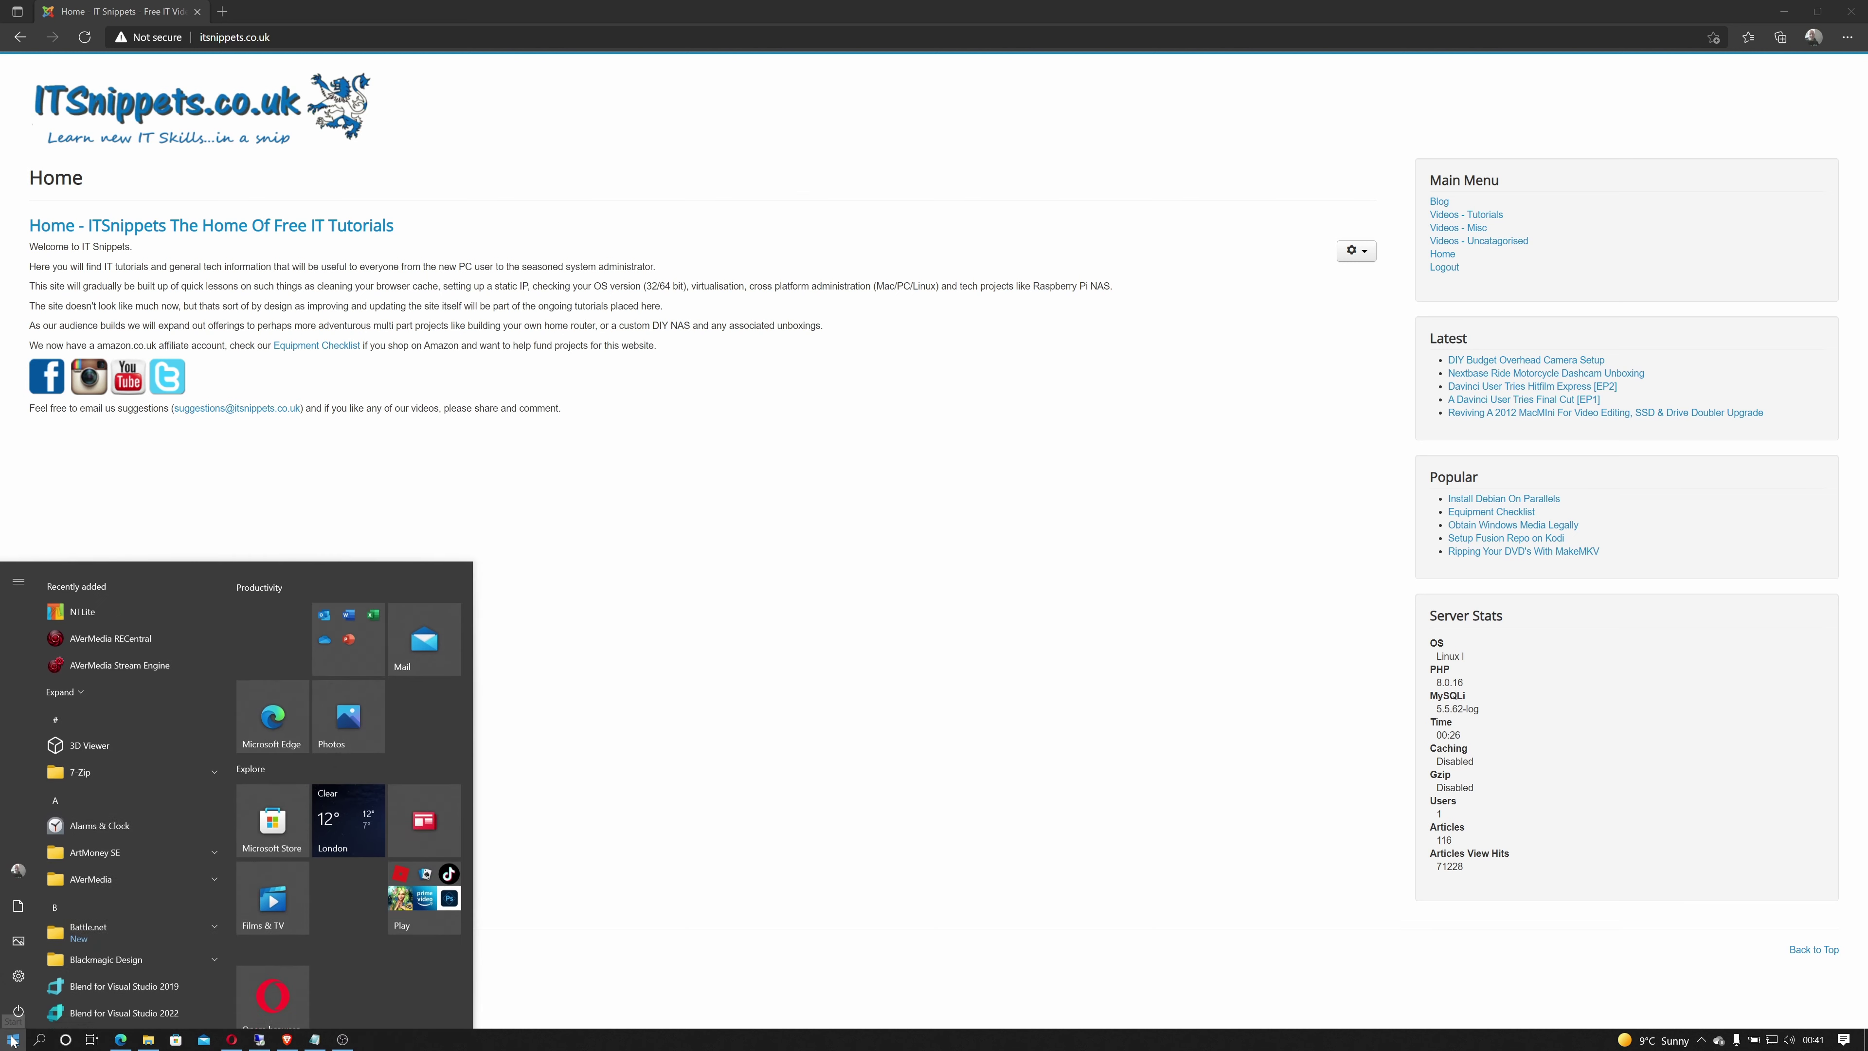
left_click(133, 612)
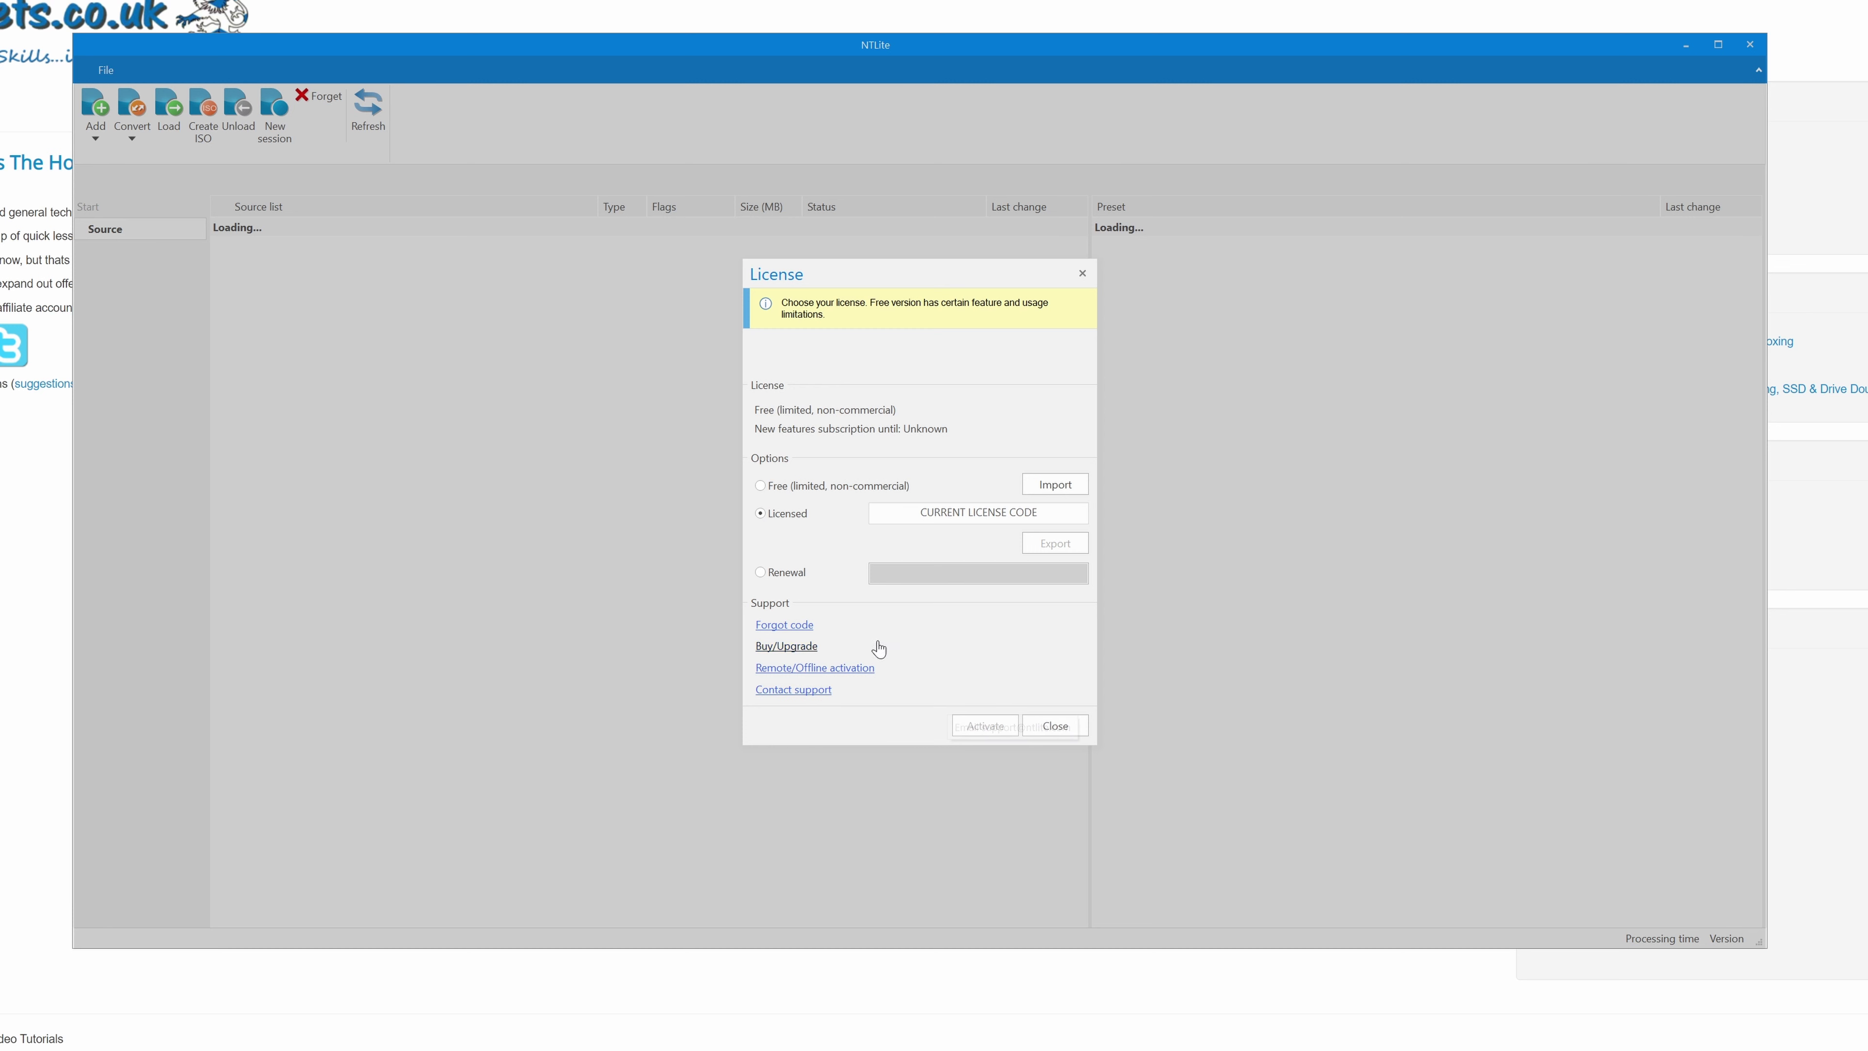
left_click(783, 489)
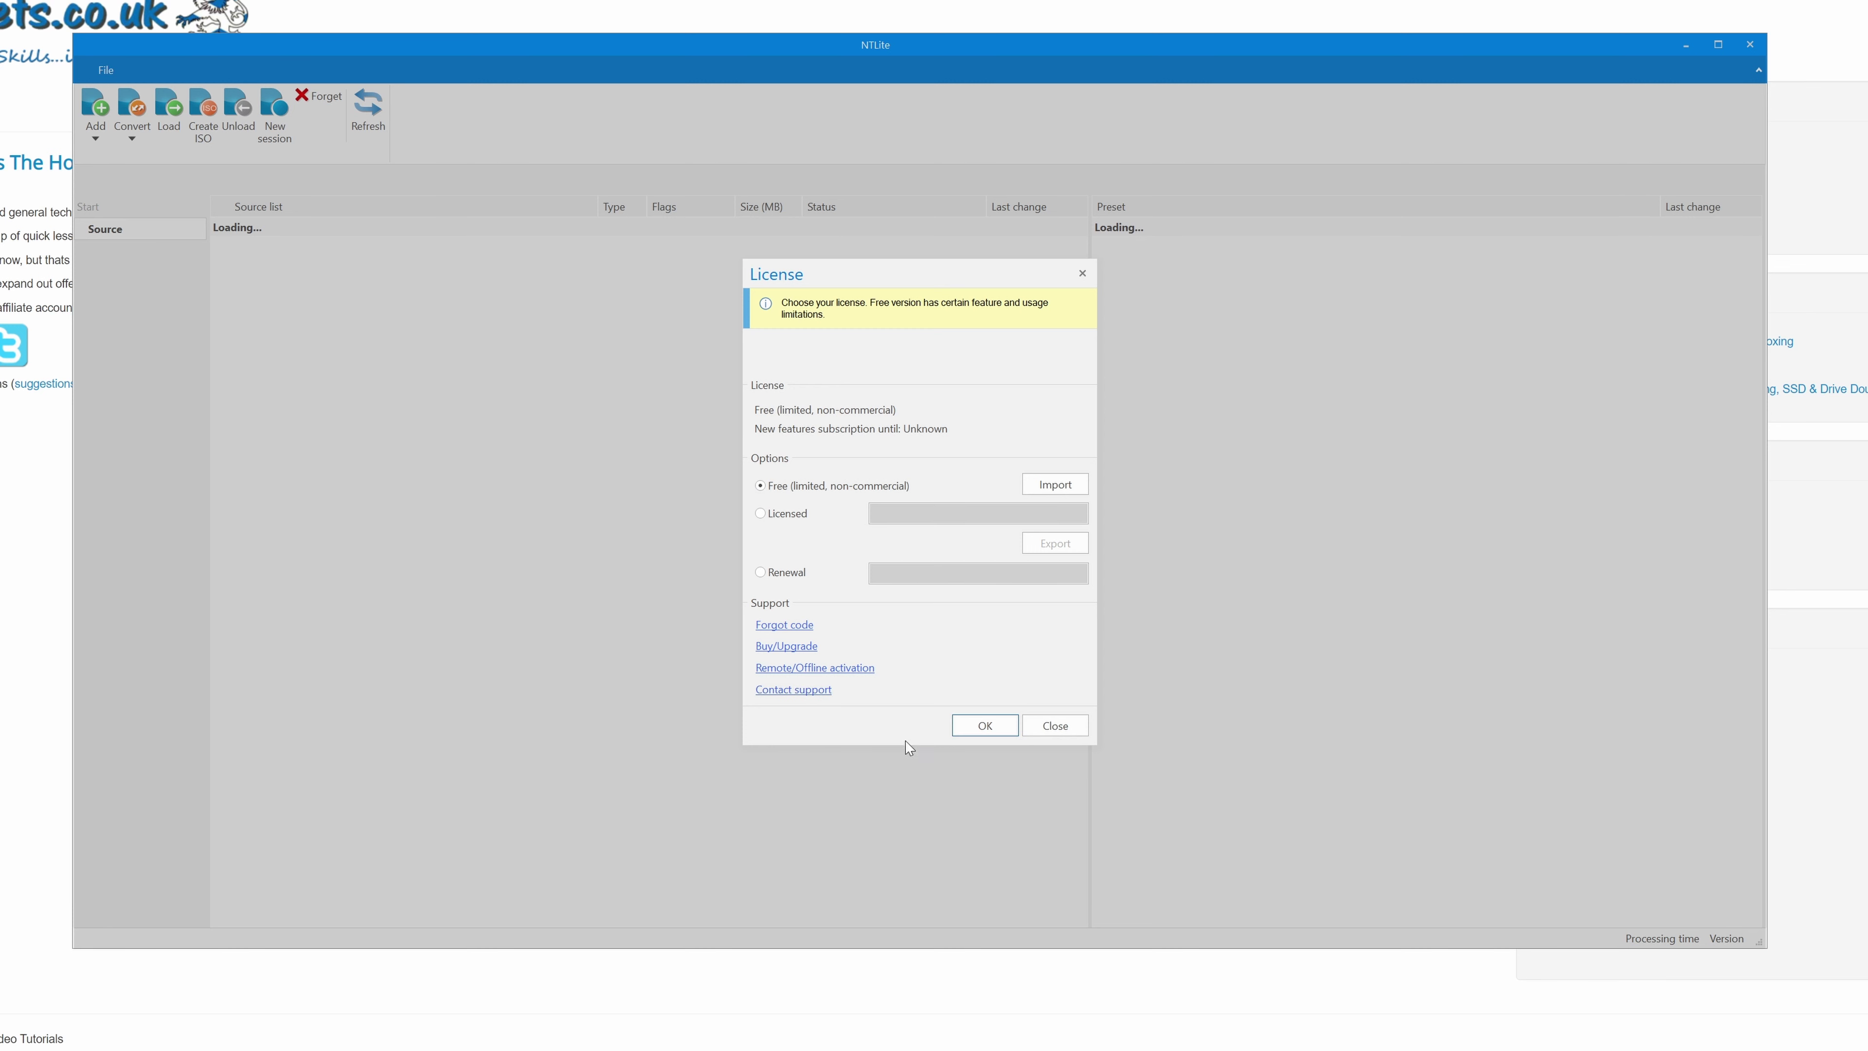
left_click(984, 724)
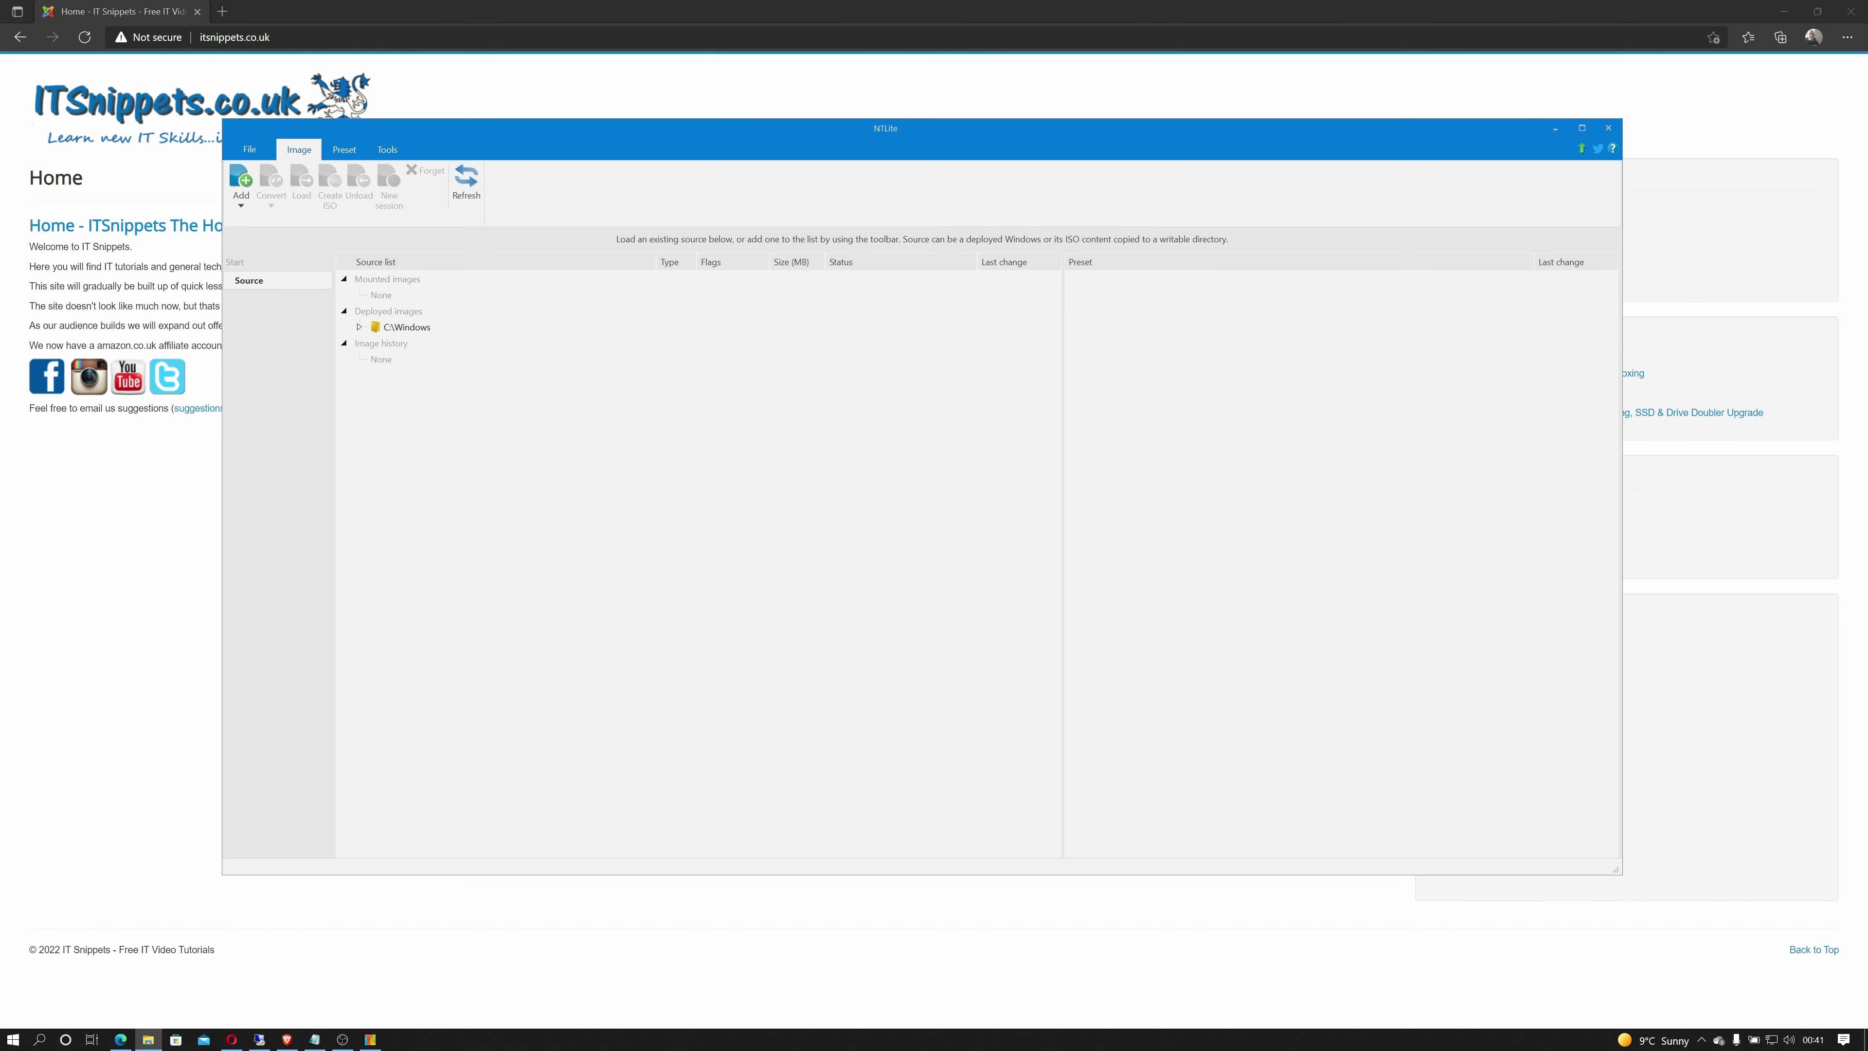
Mount Windows.iso in File Explorer and select all of its files.
key("super+e")
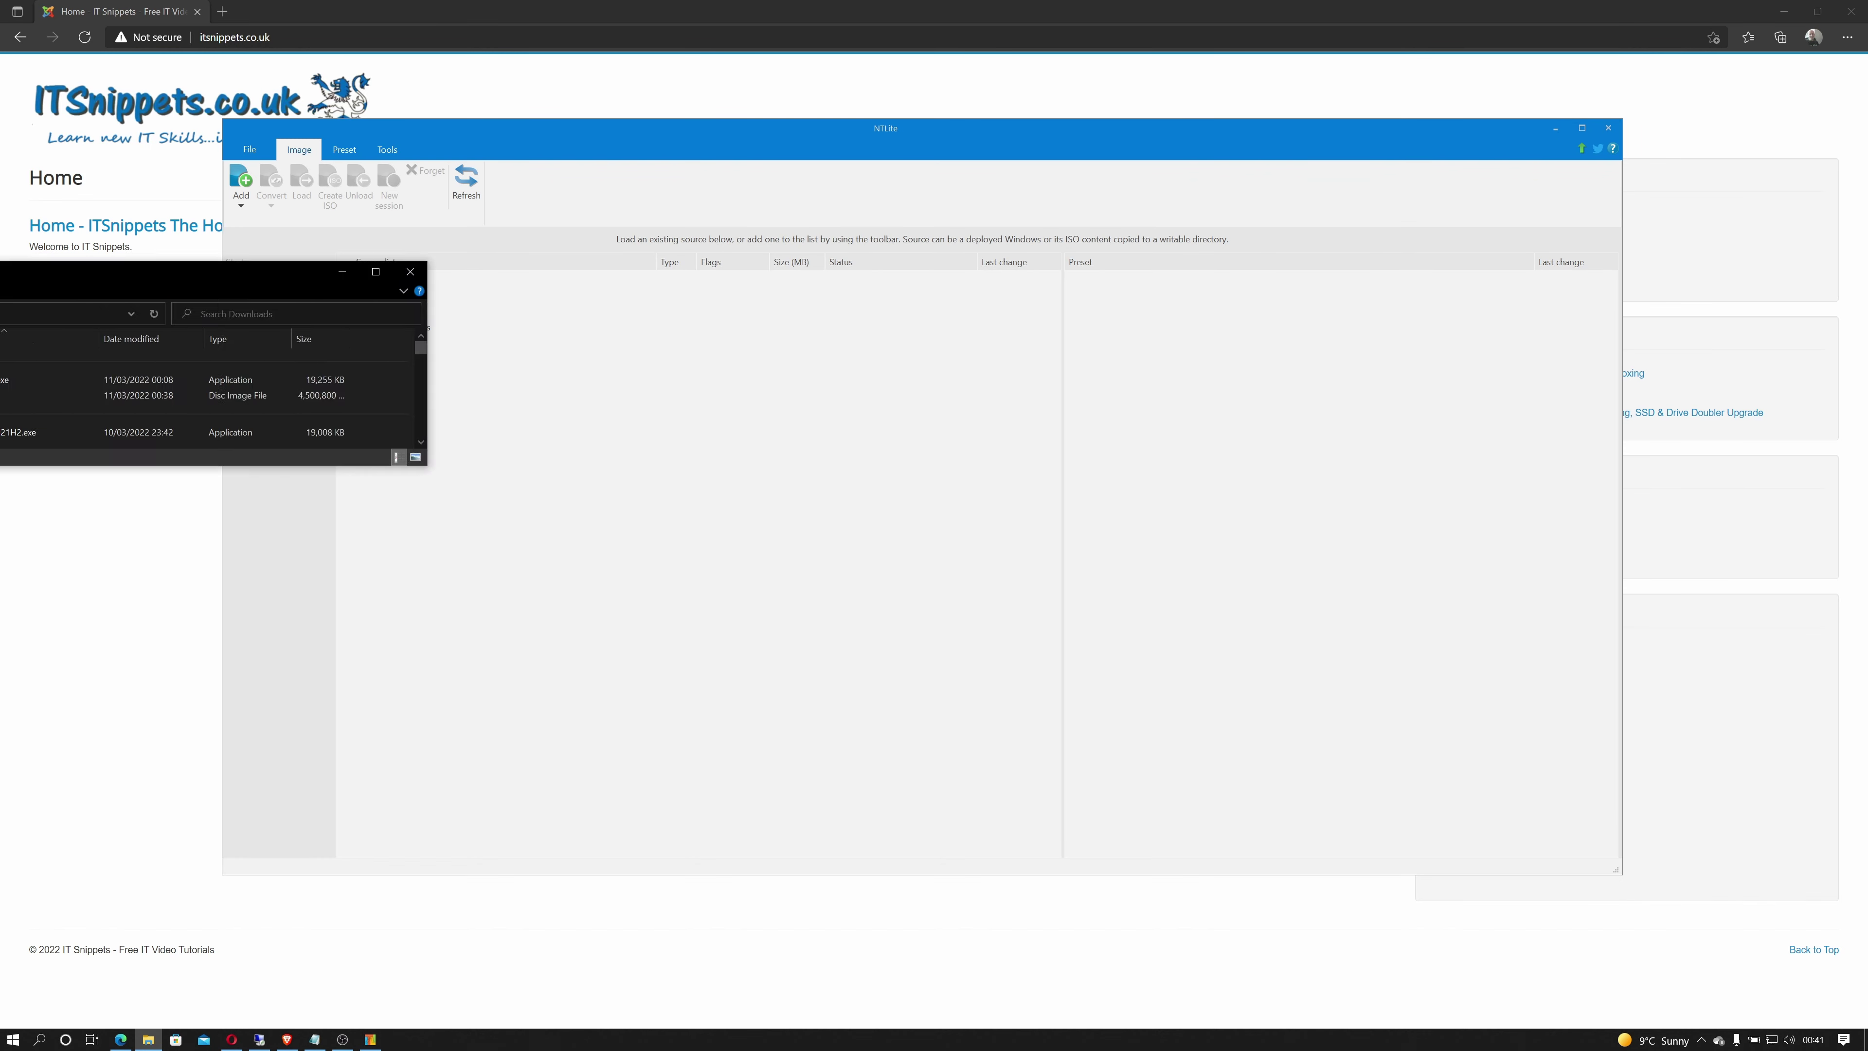
left_click_drag(111, 261, 807, 282)
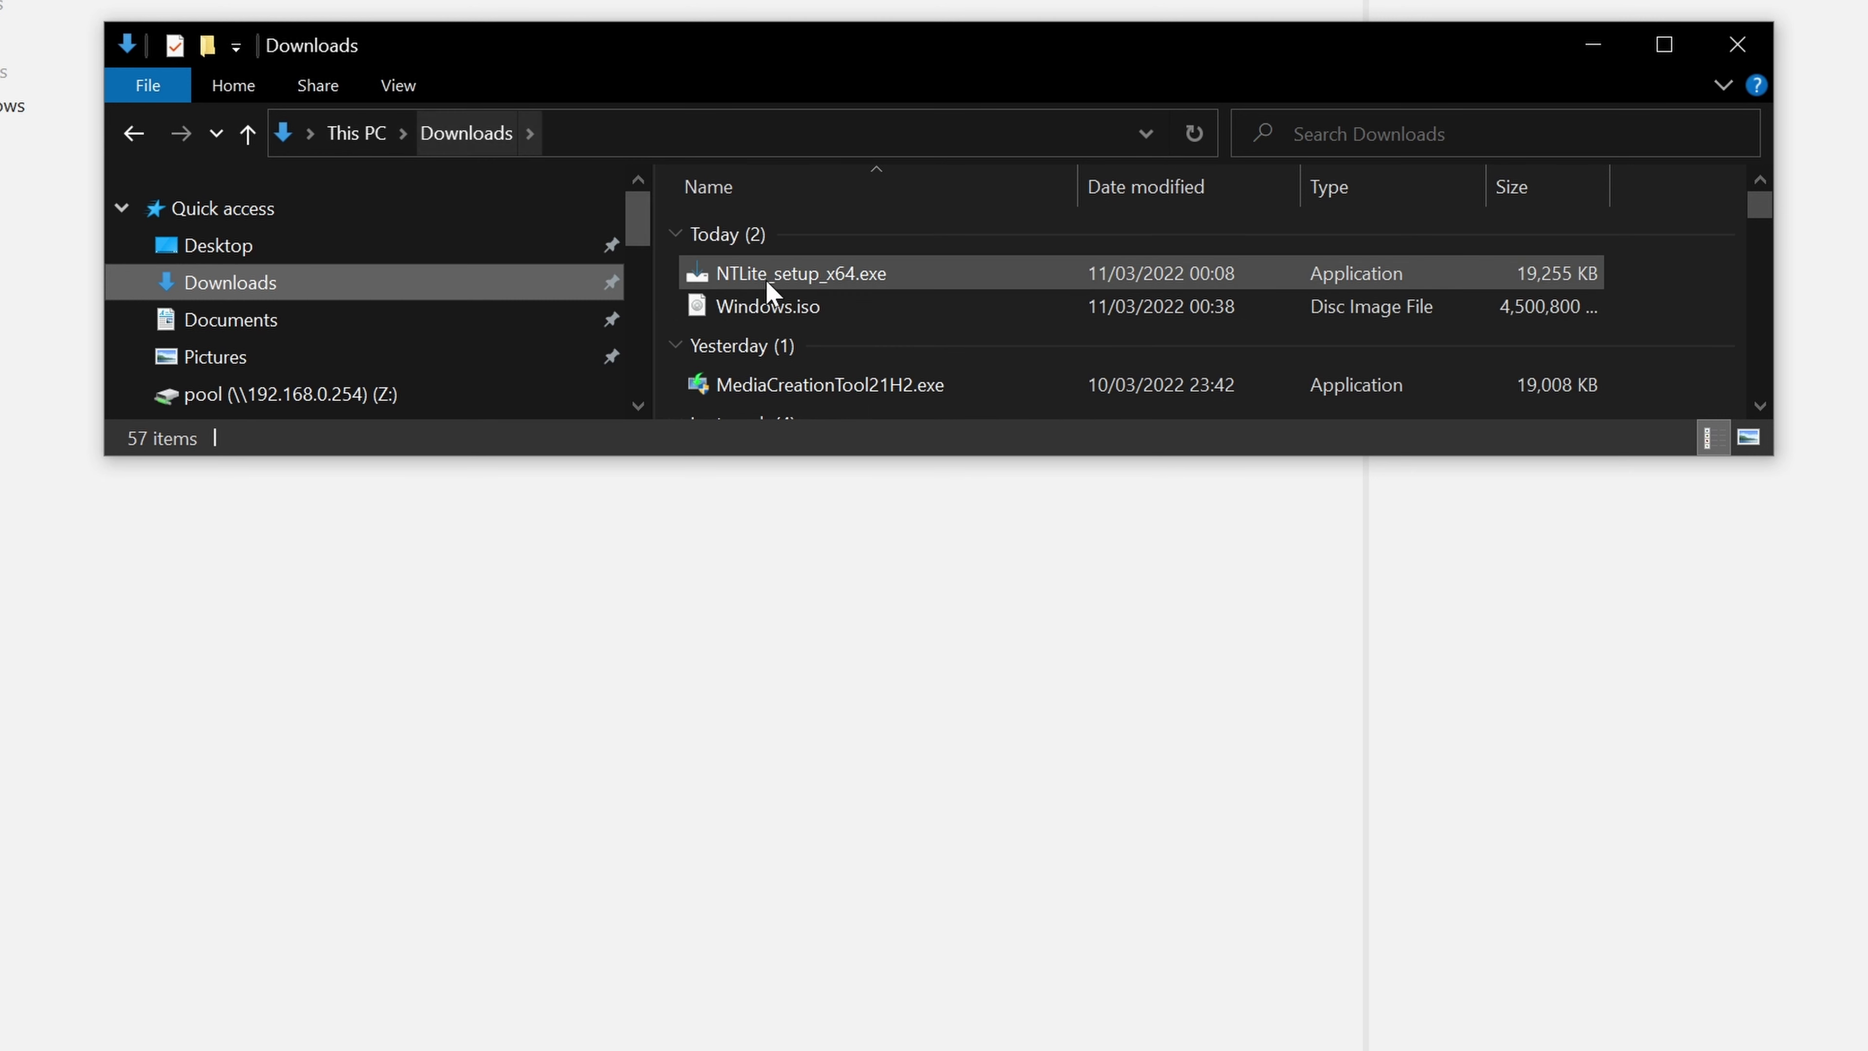
left_click(769, 309)
double_click(768, 307)
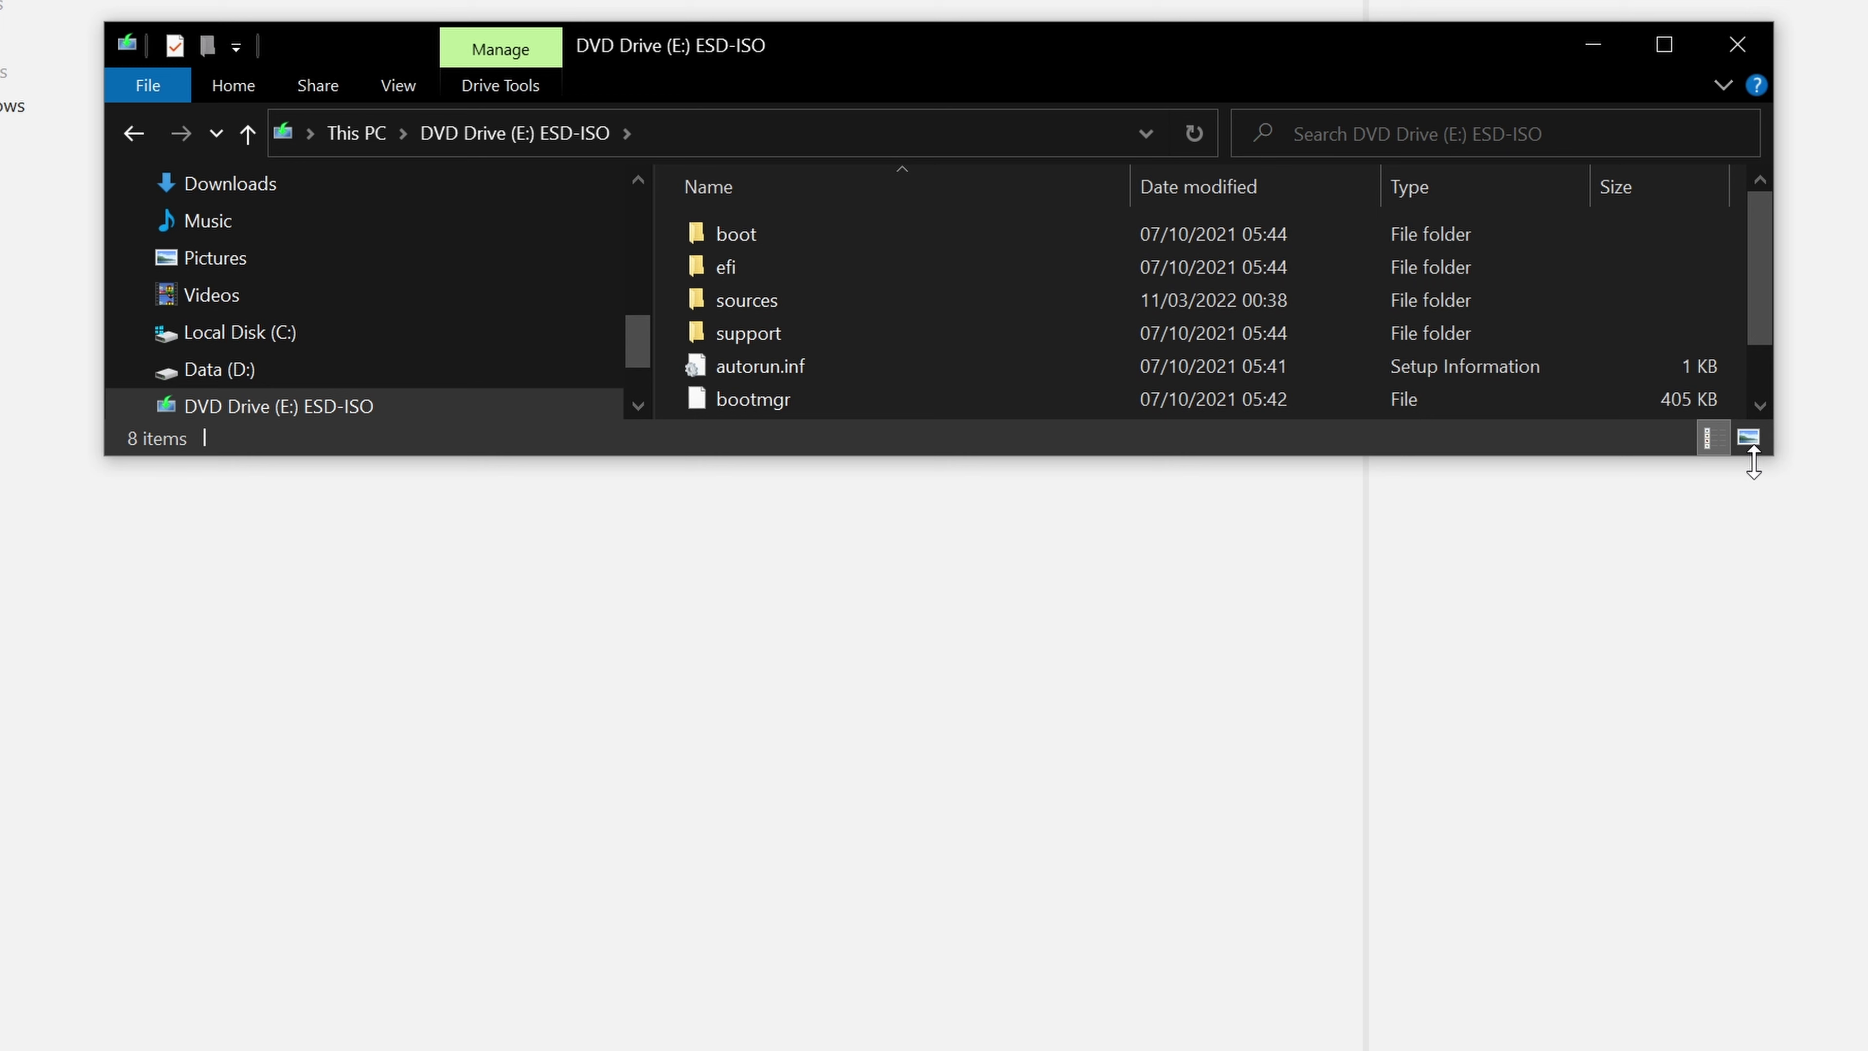
left_click_drag(1763, 472, 1816, 699)
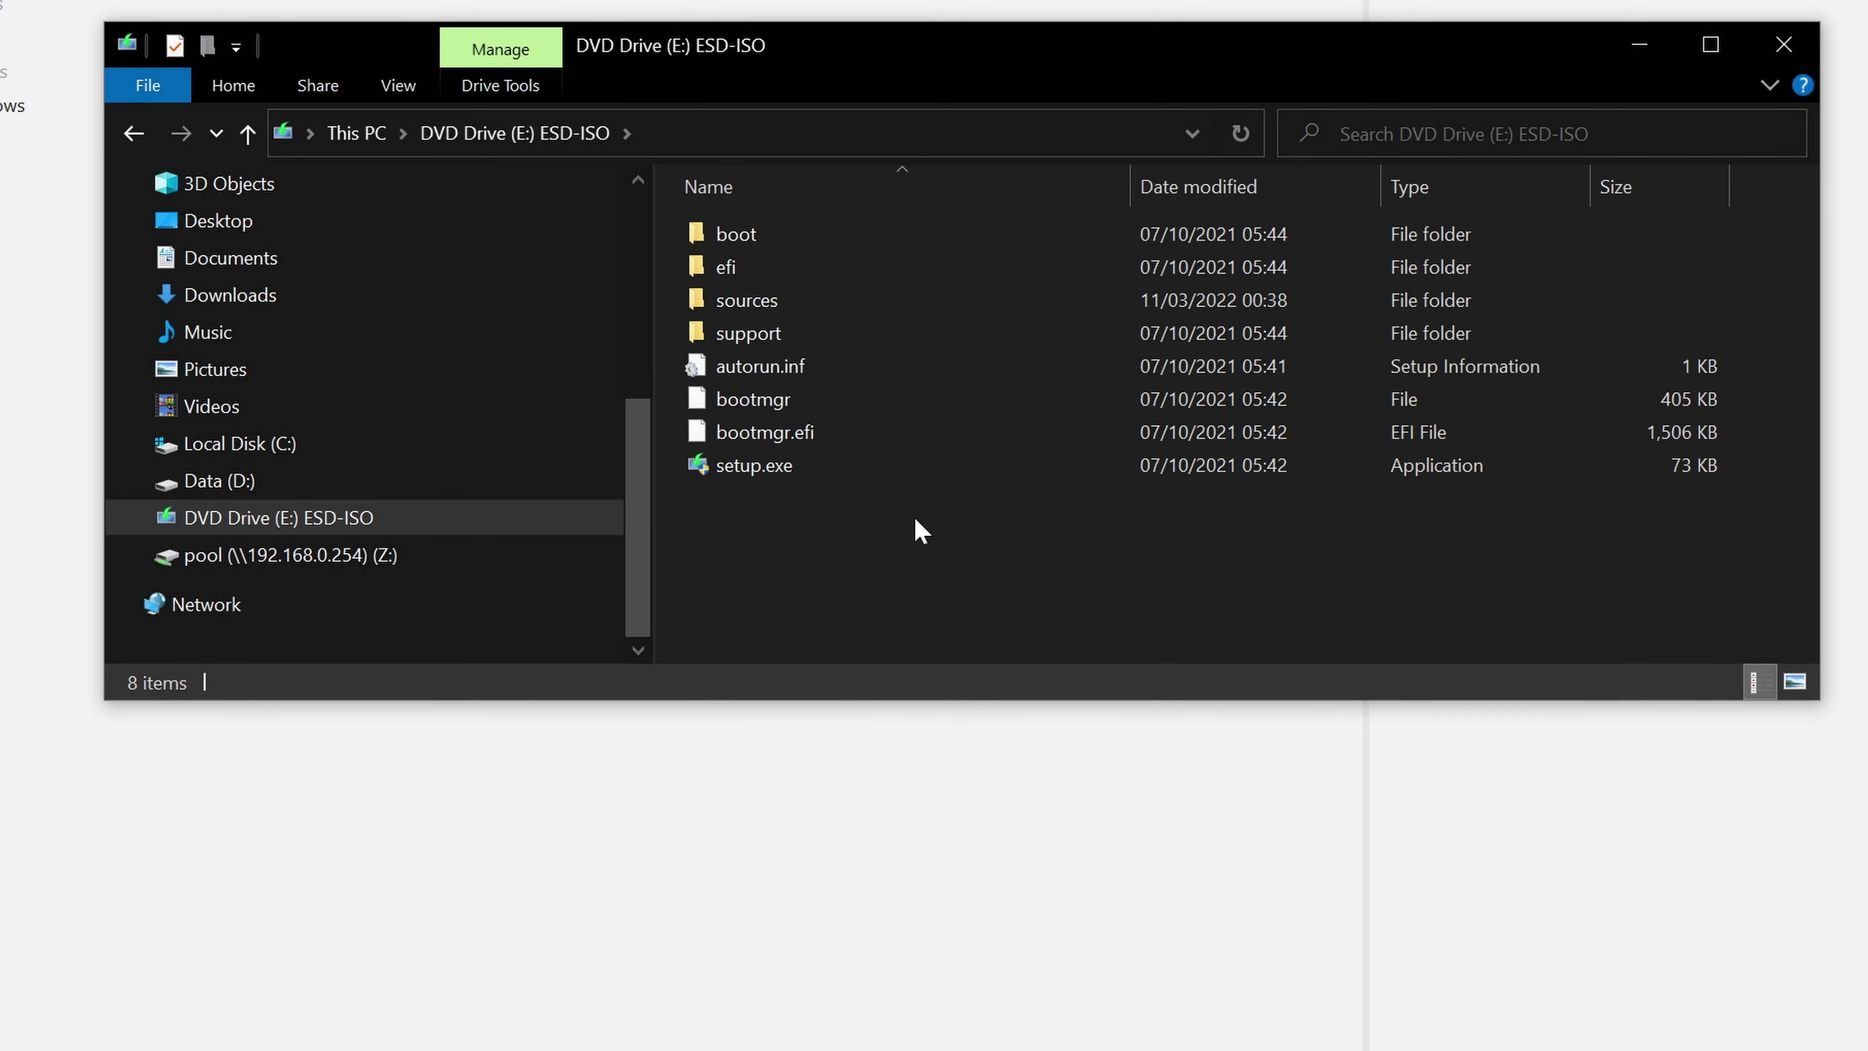
key("ctrl+a")
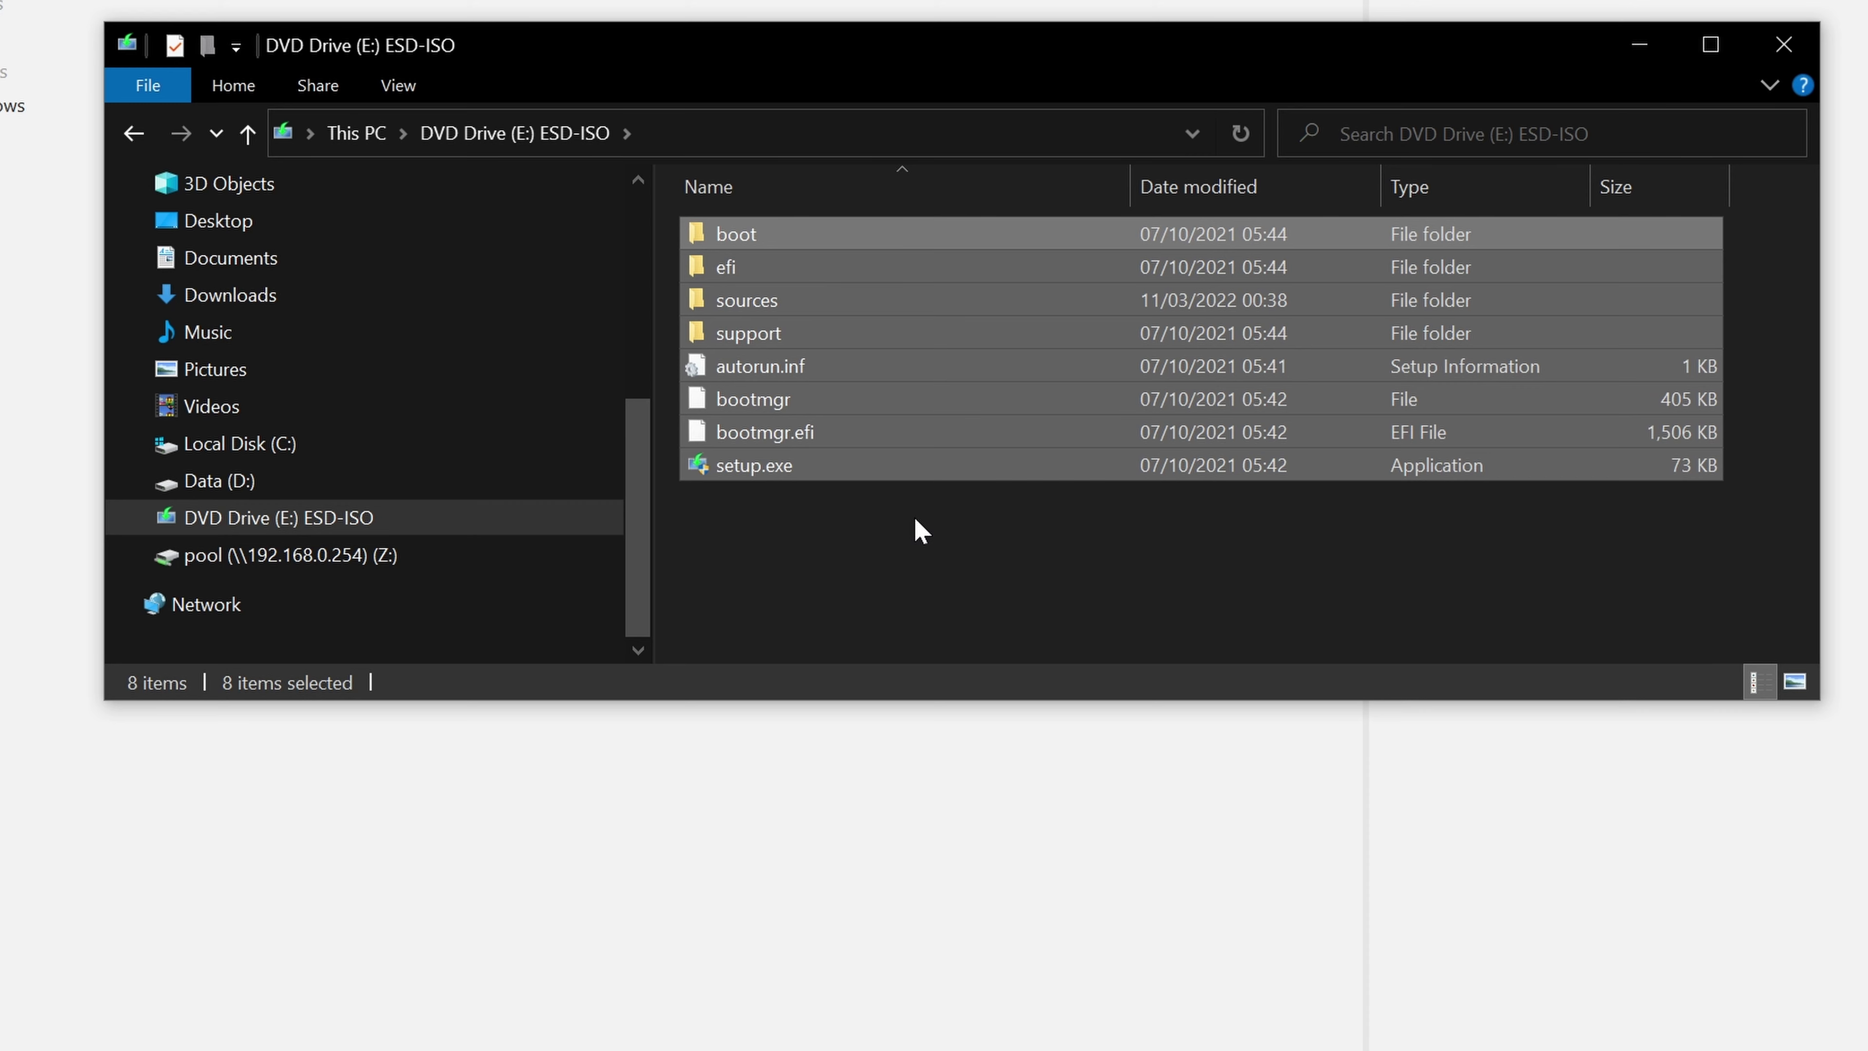
Create a 21h2slip folder on Data (D:) and paste the disc files into it.
left_click(272, 479)
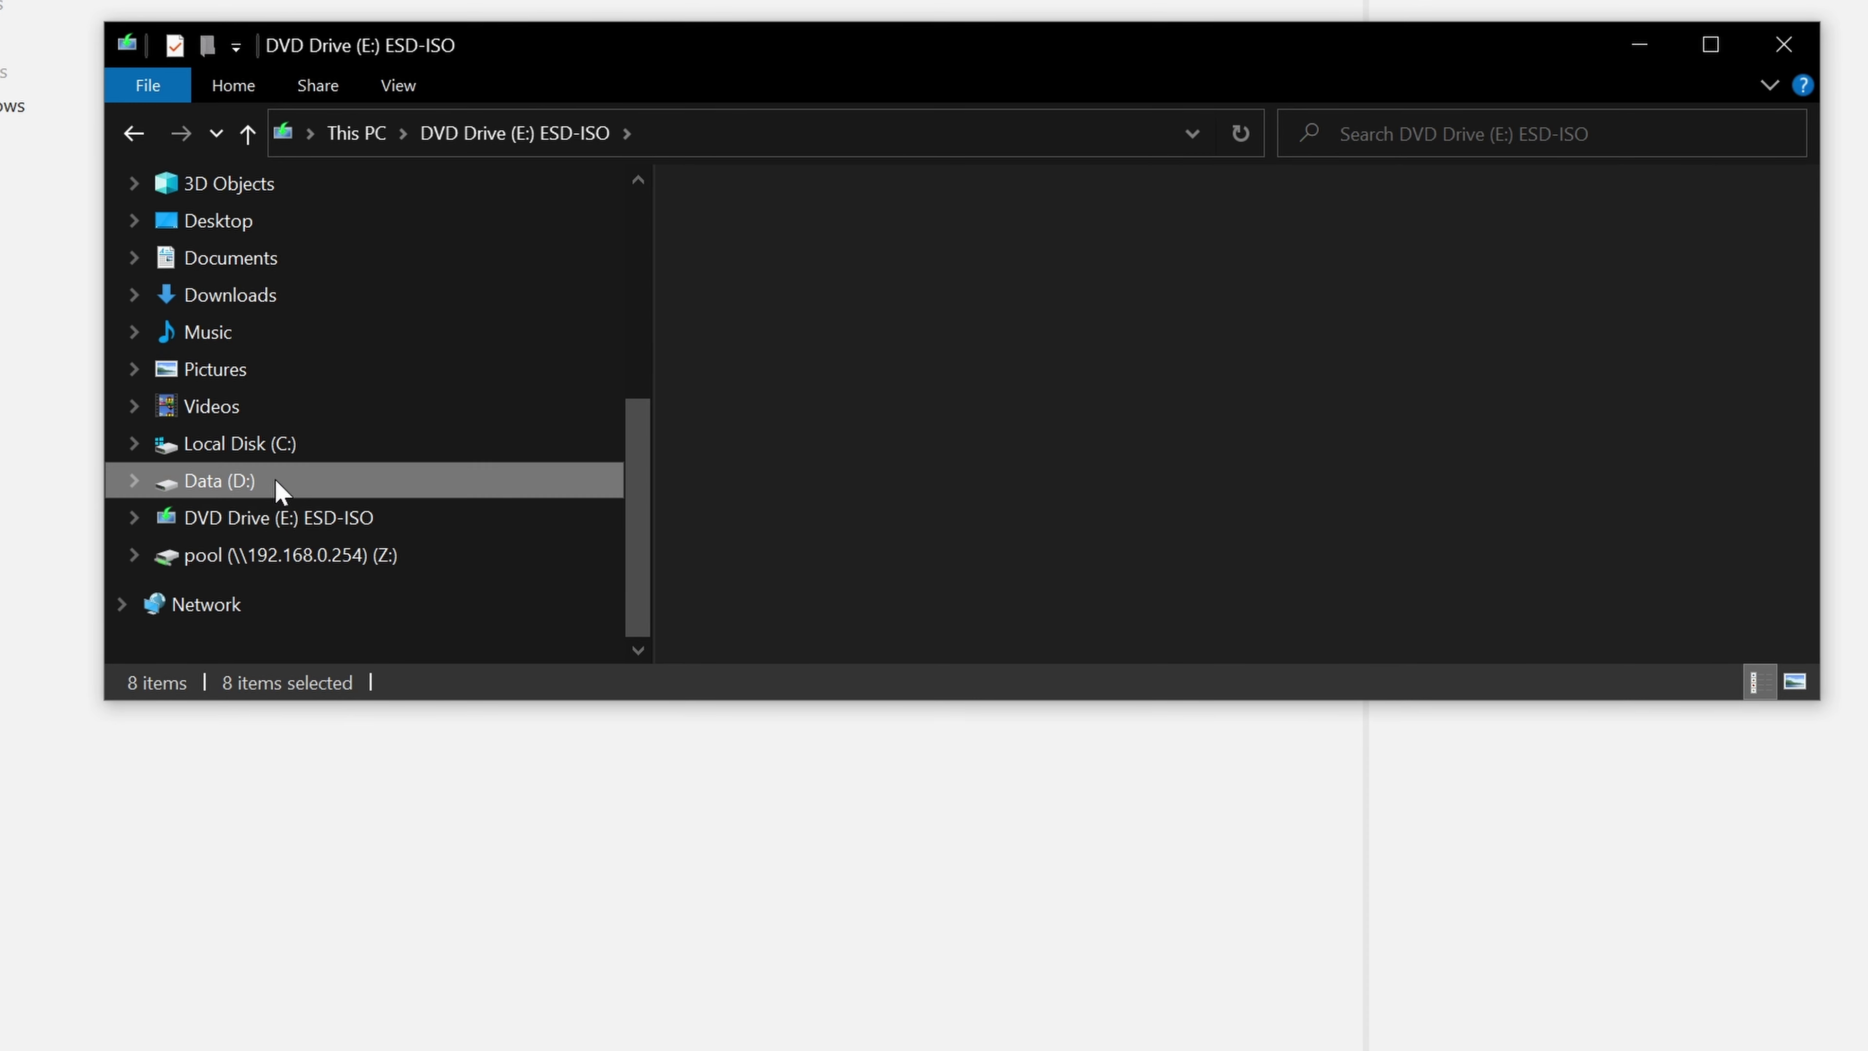
scroll(1743, 536, "down", 3)
right_click(1741, 532)
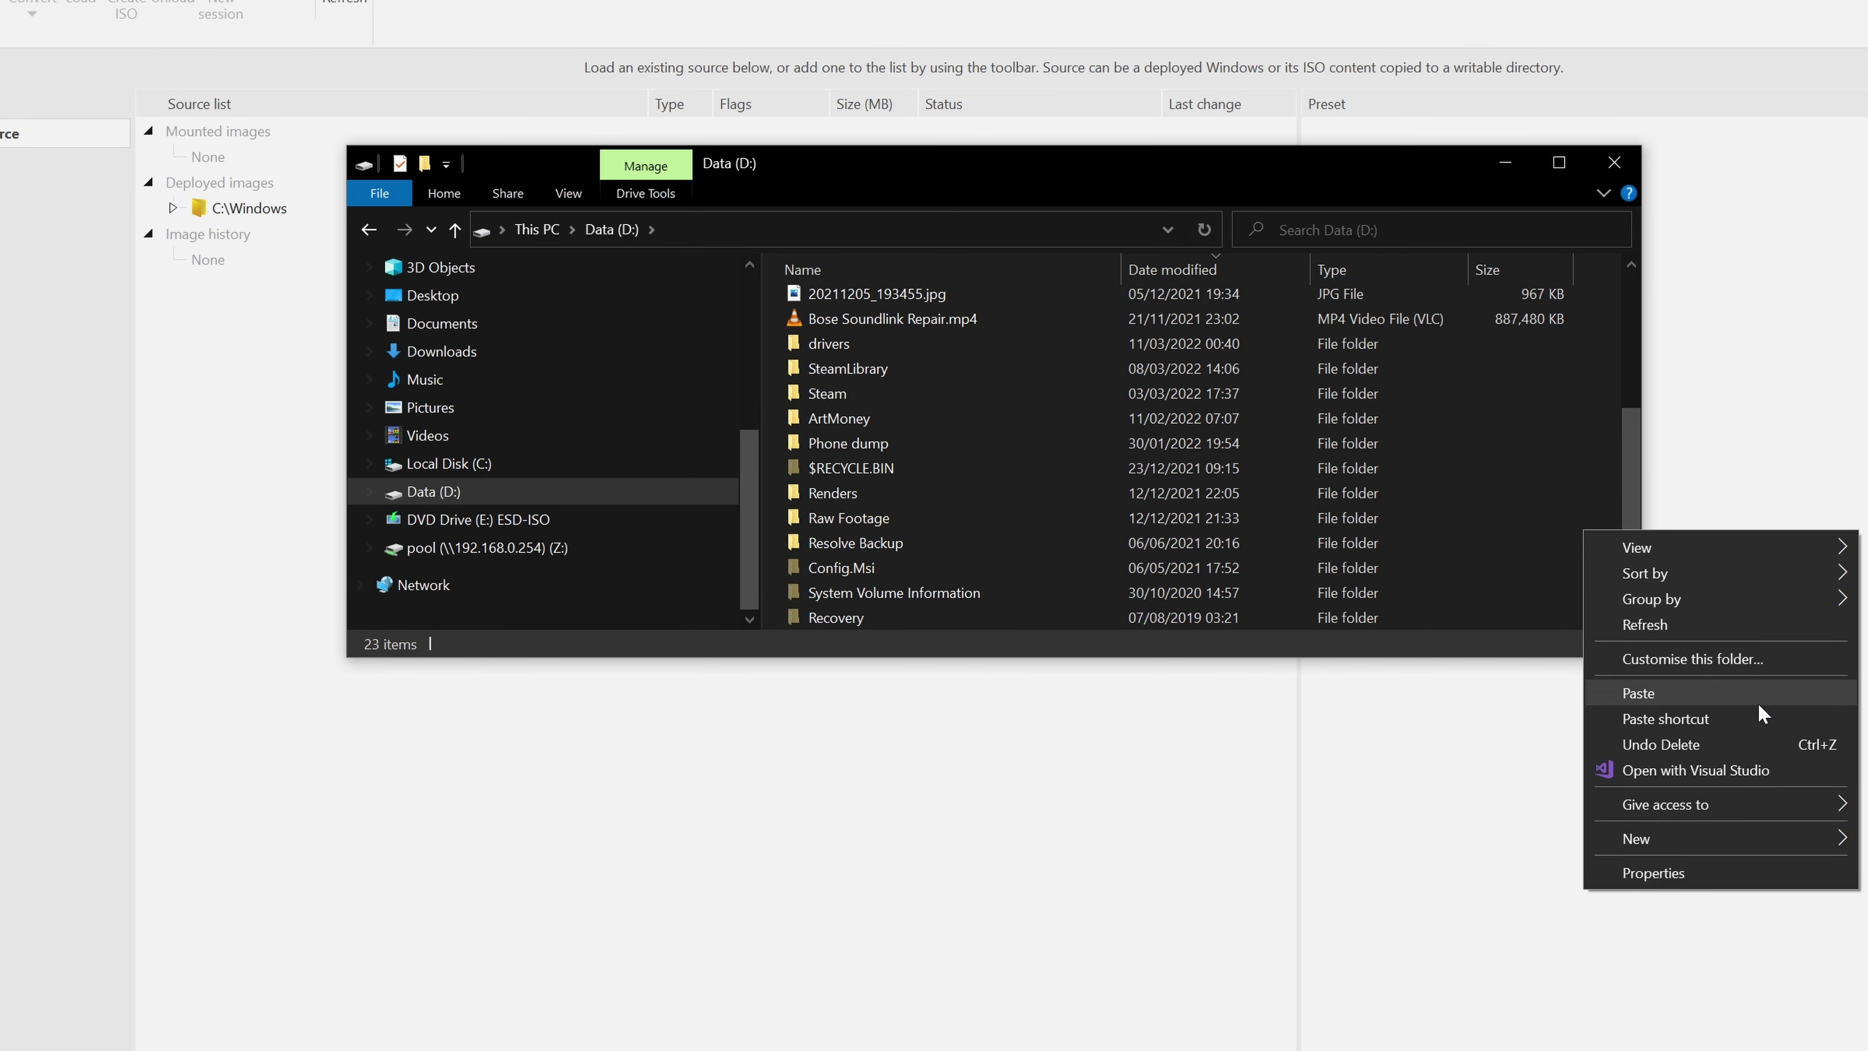
left_click(1862, 841)
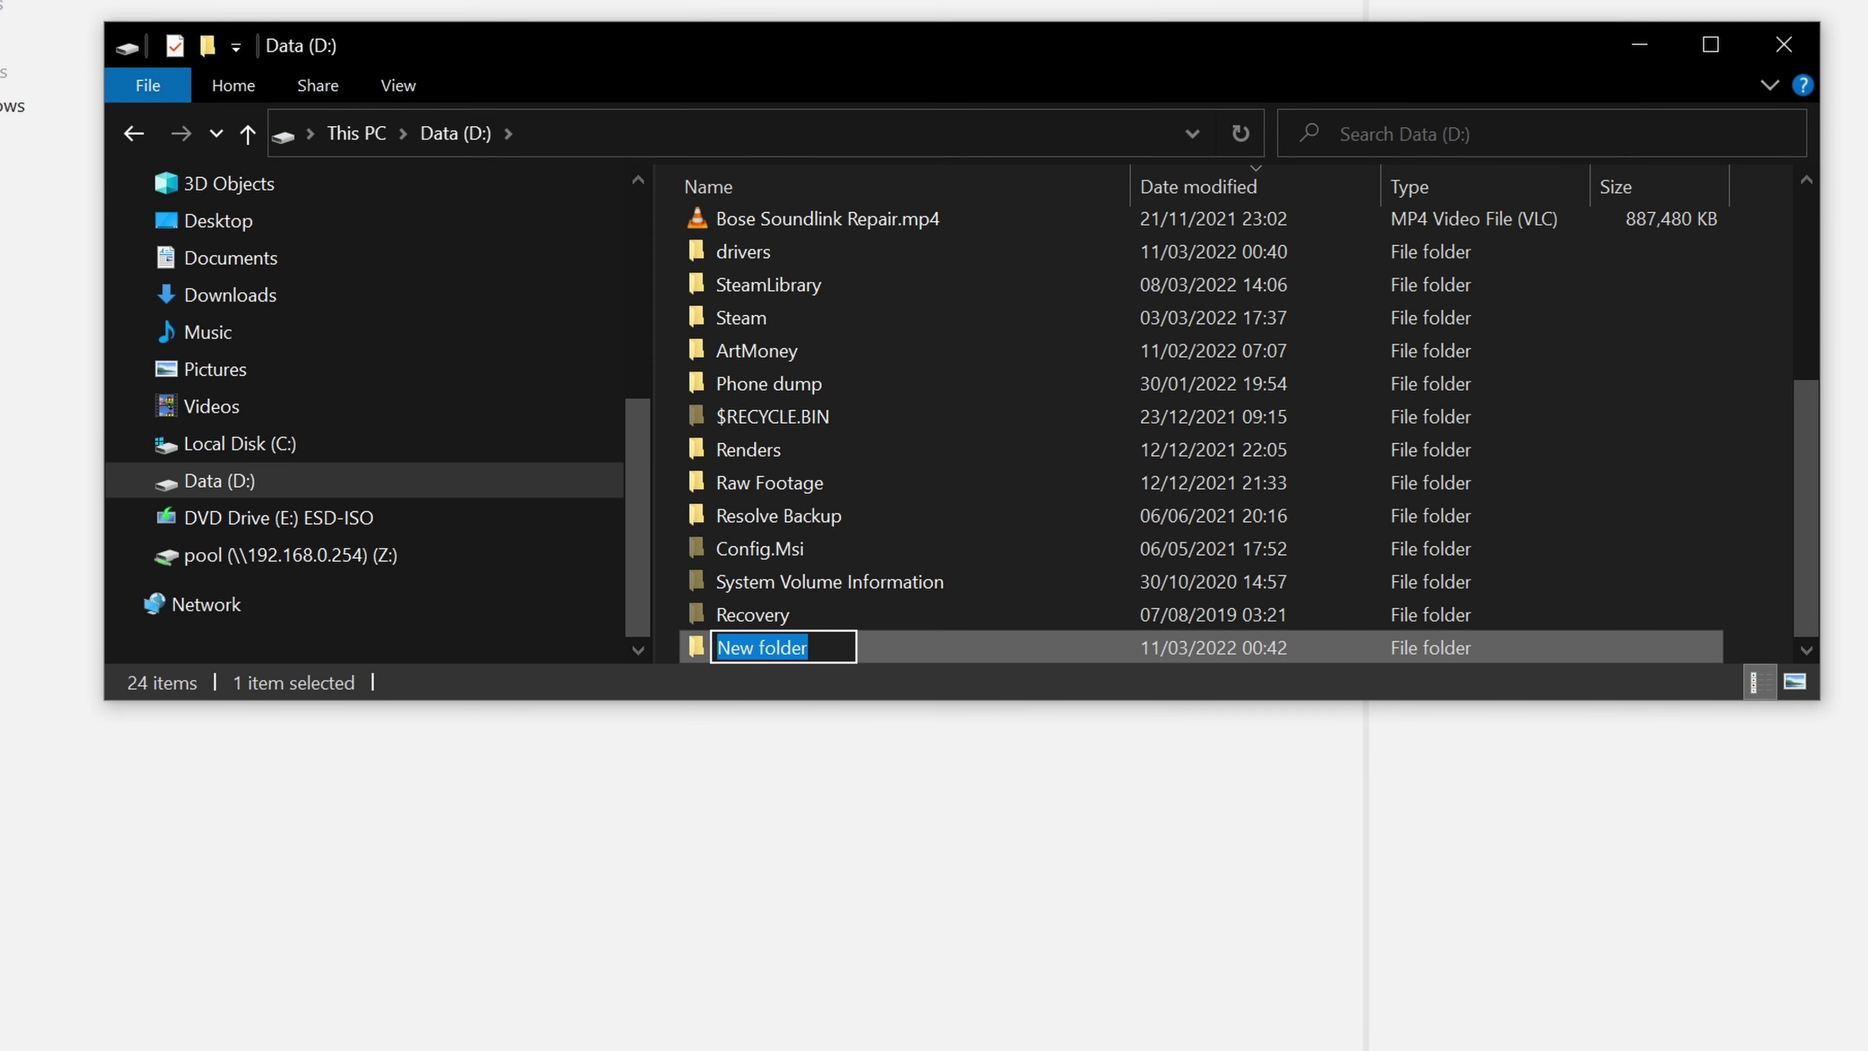
type("21")
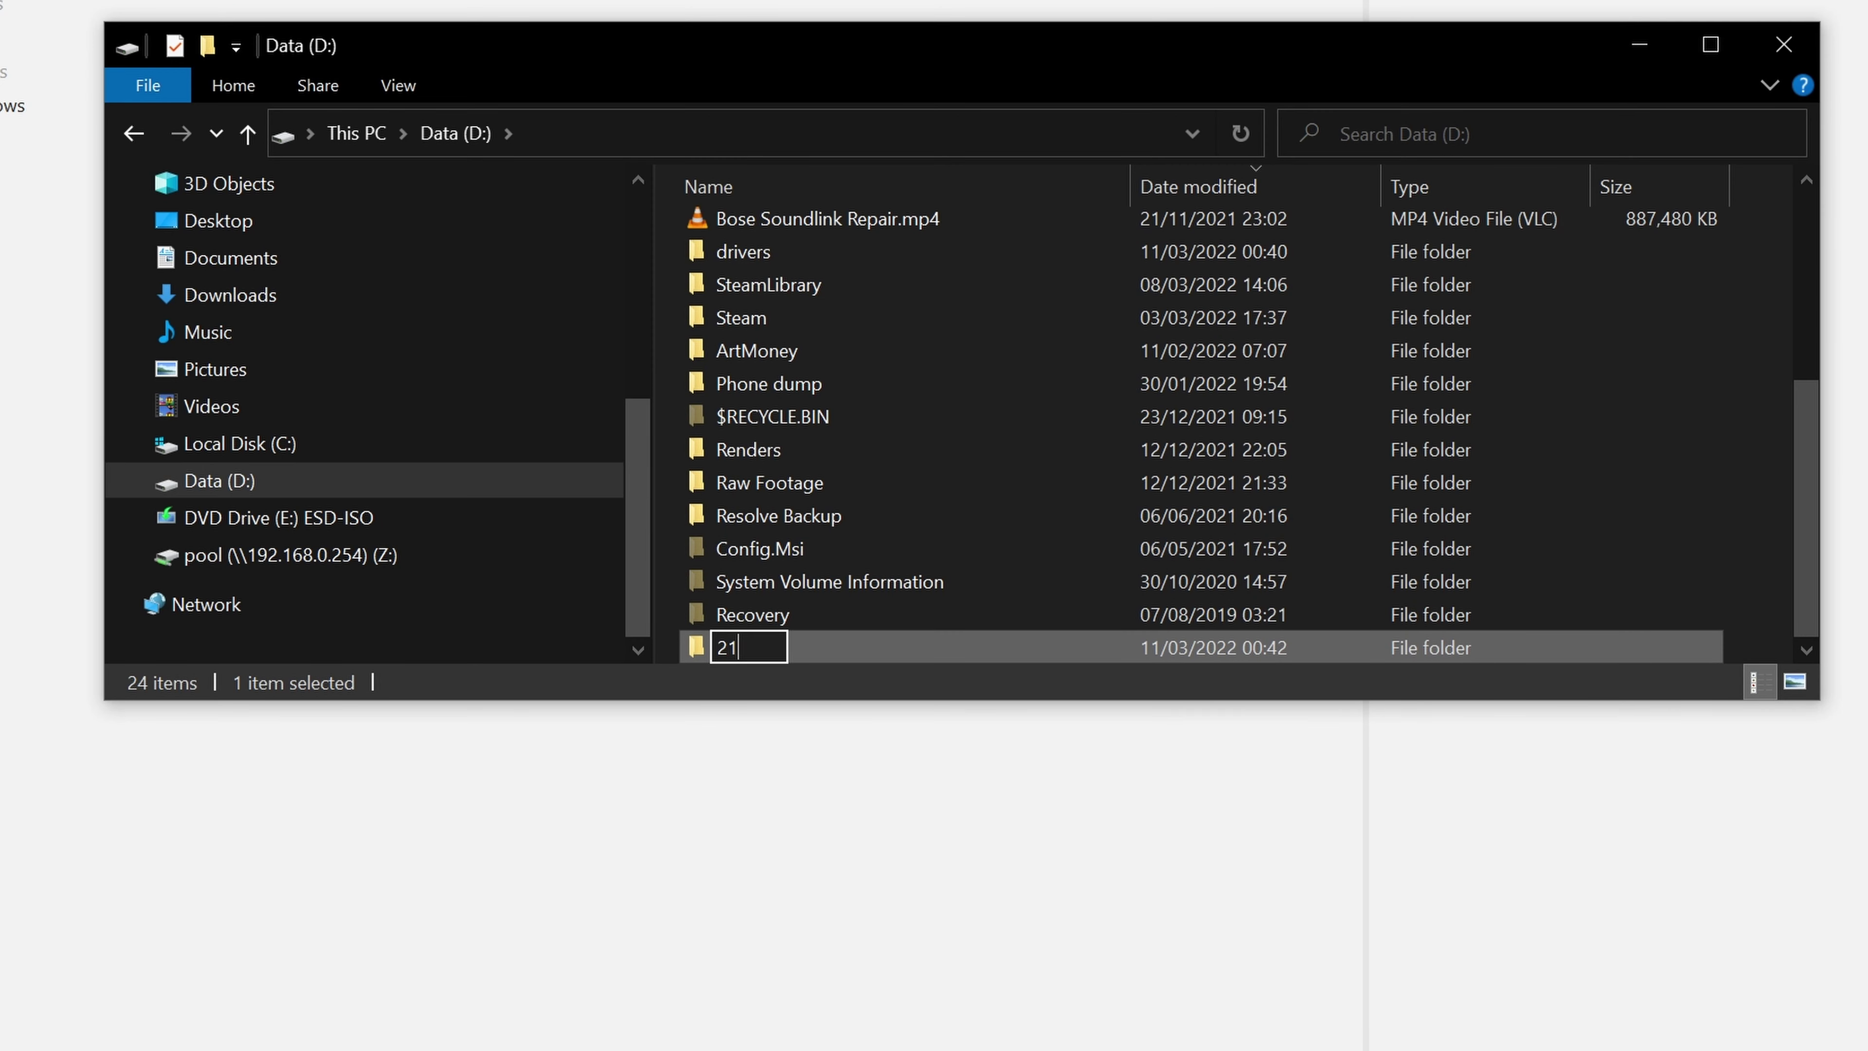
type("h2slip")
key("Return")
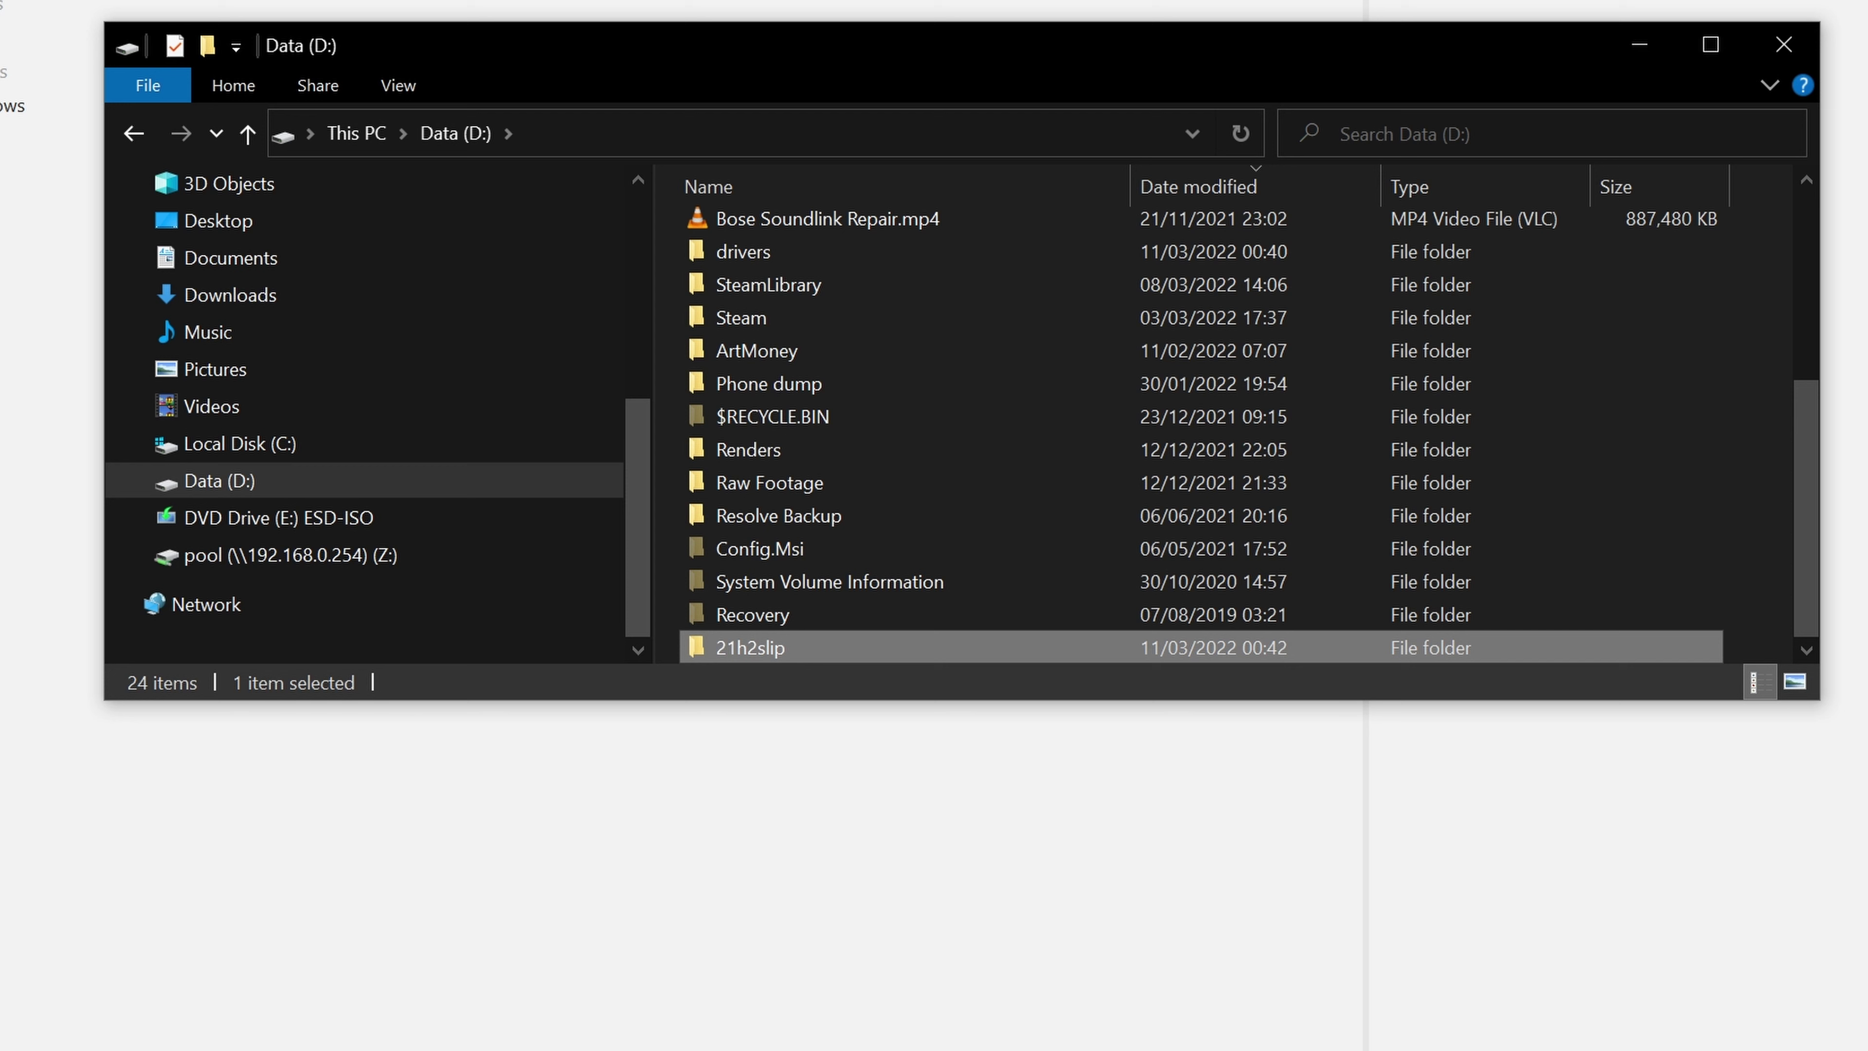
key("Return")
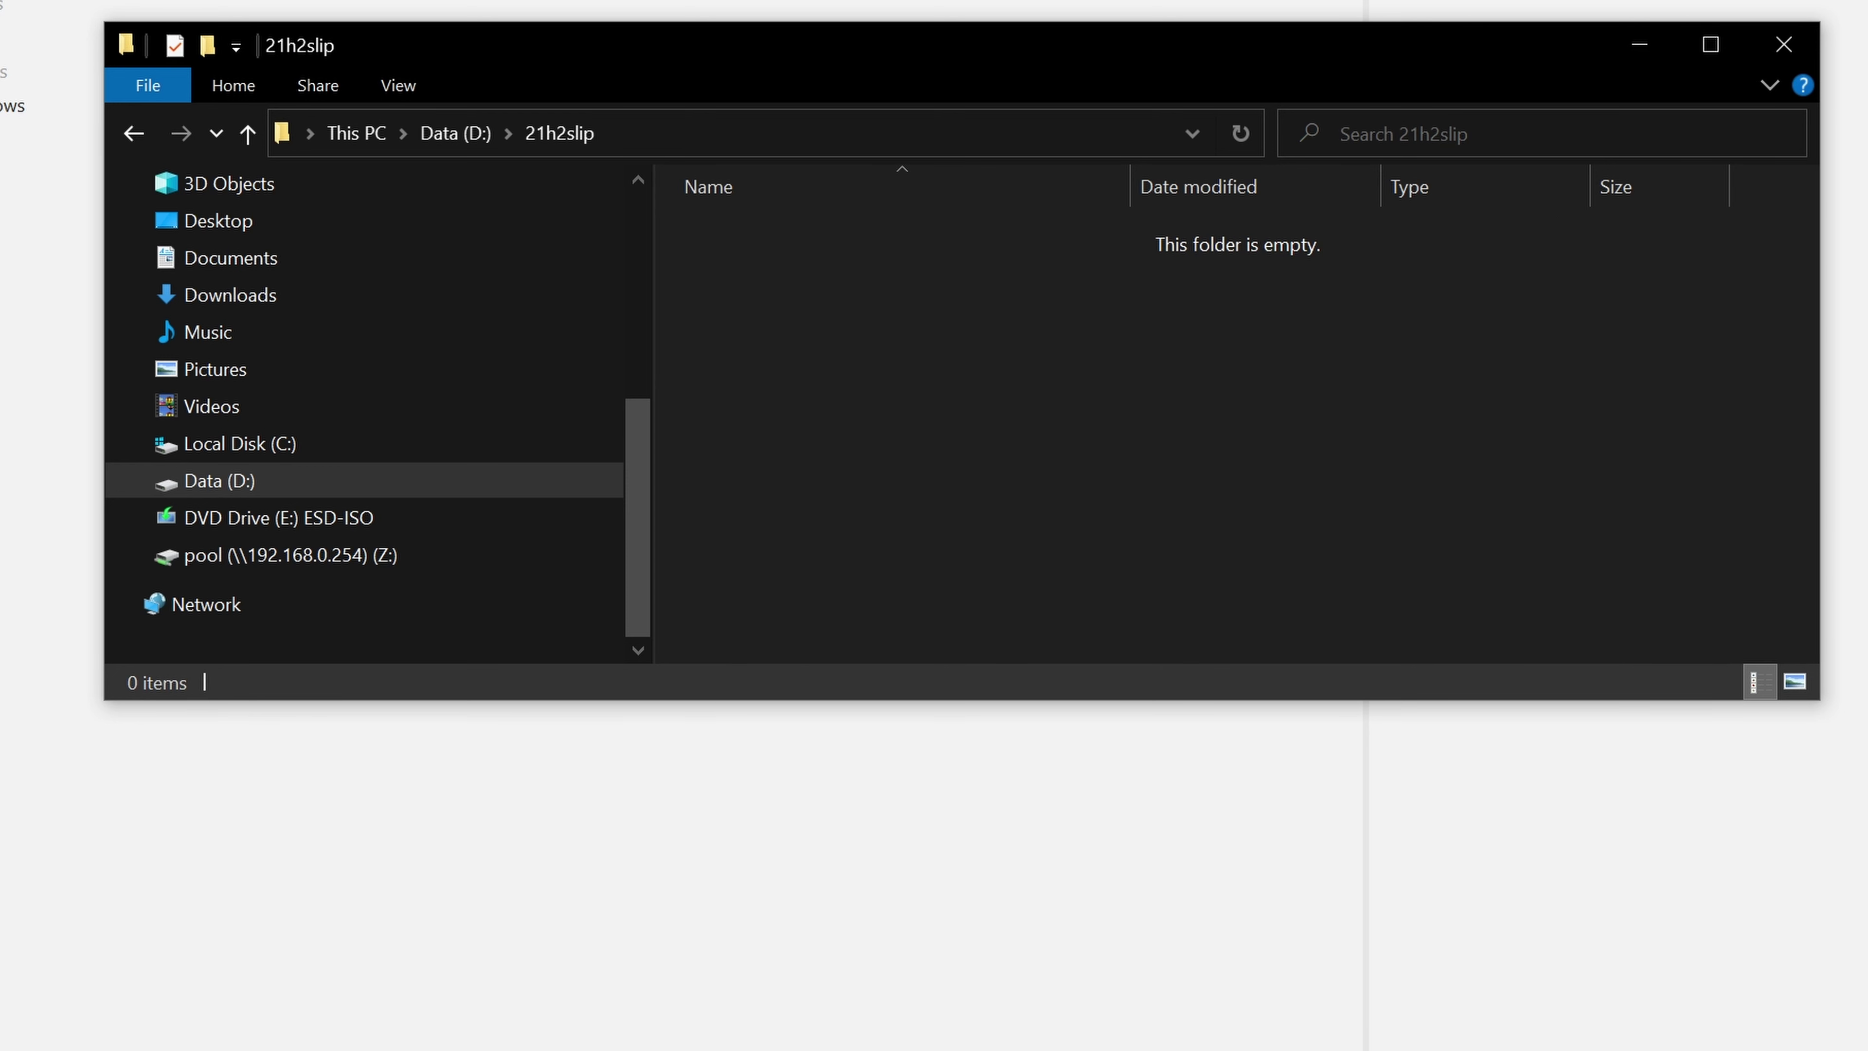
right_click(1230, 418)
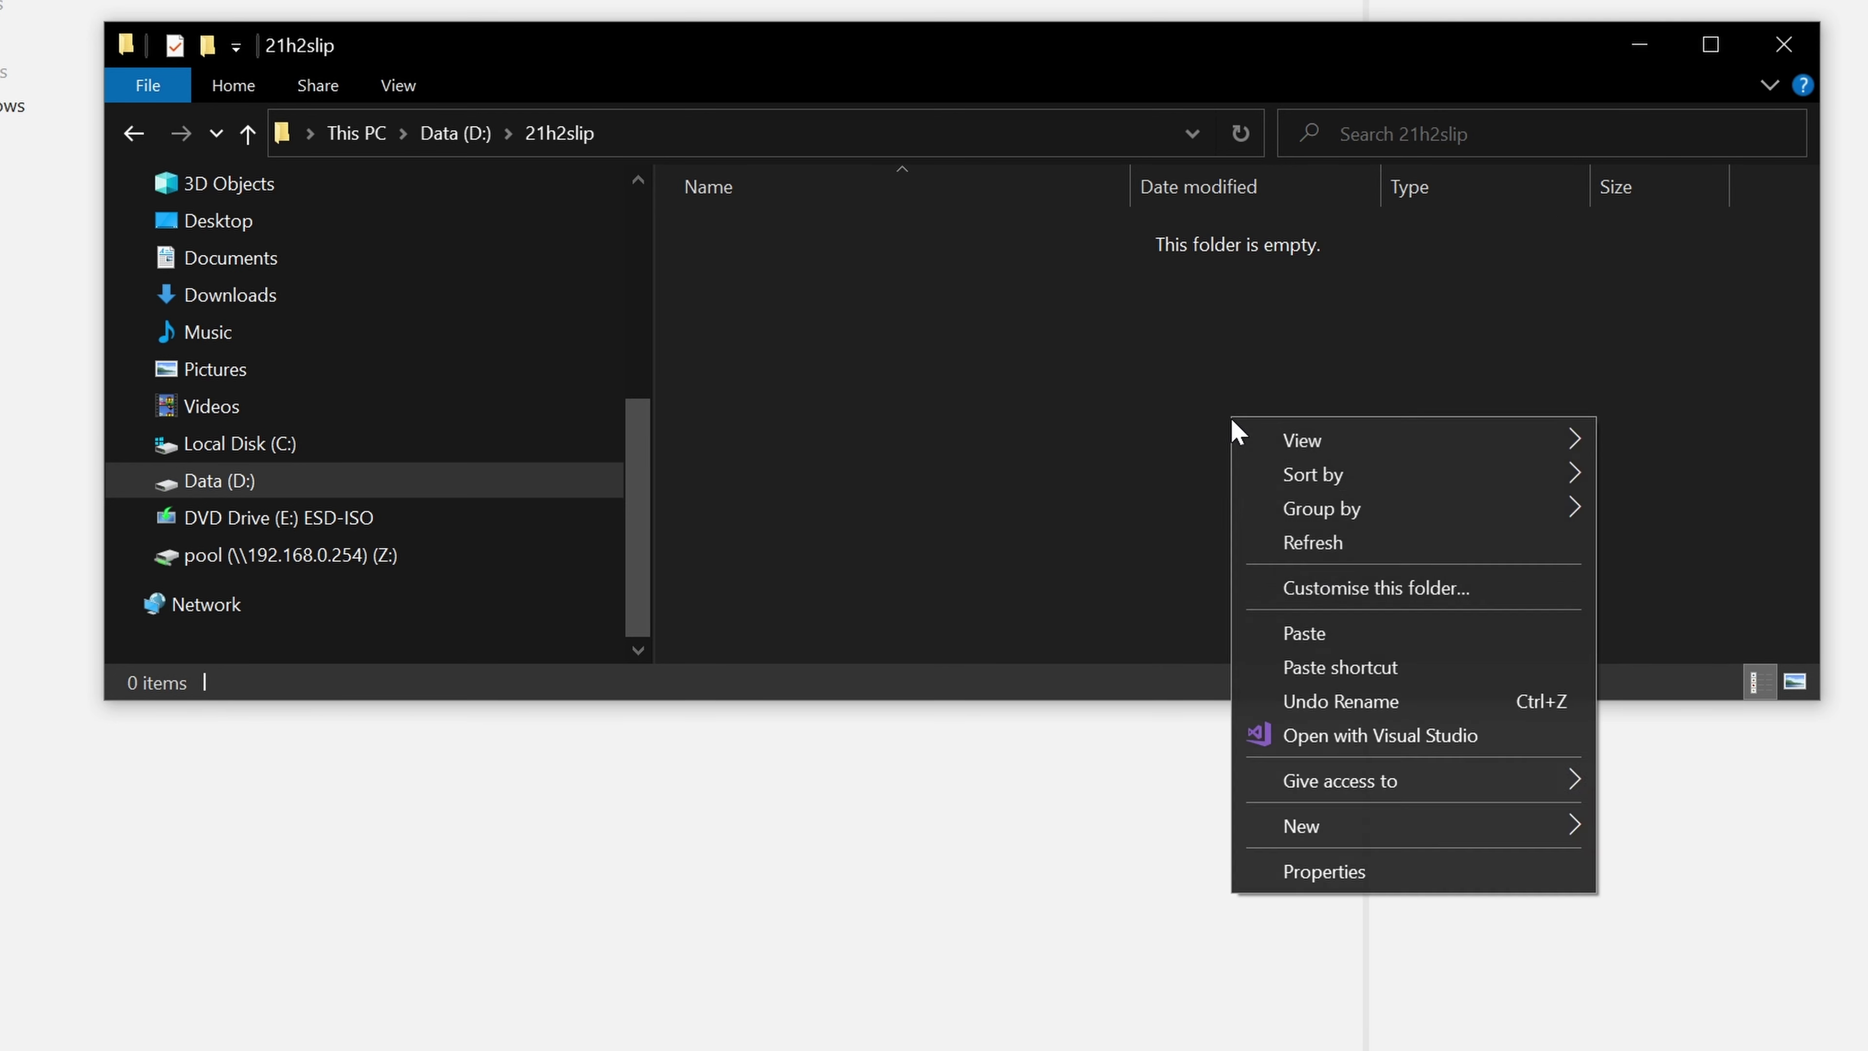
left_click(1383, 632)
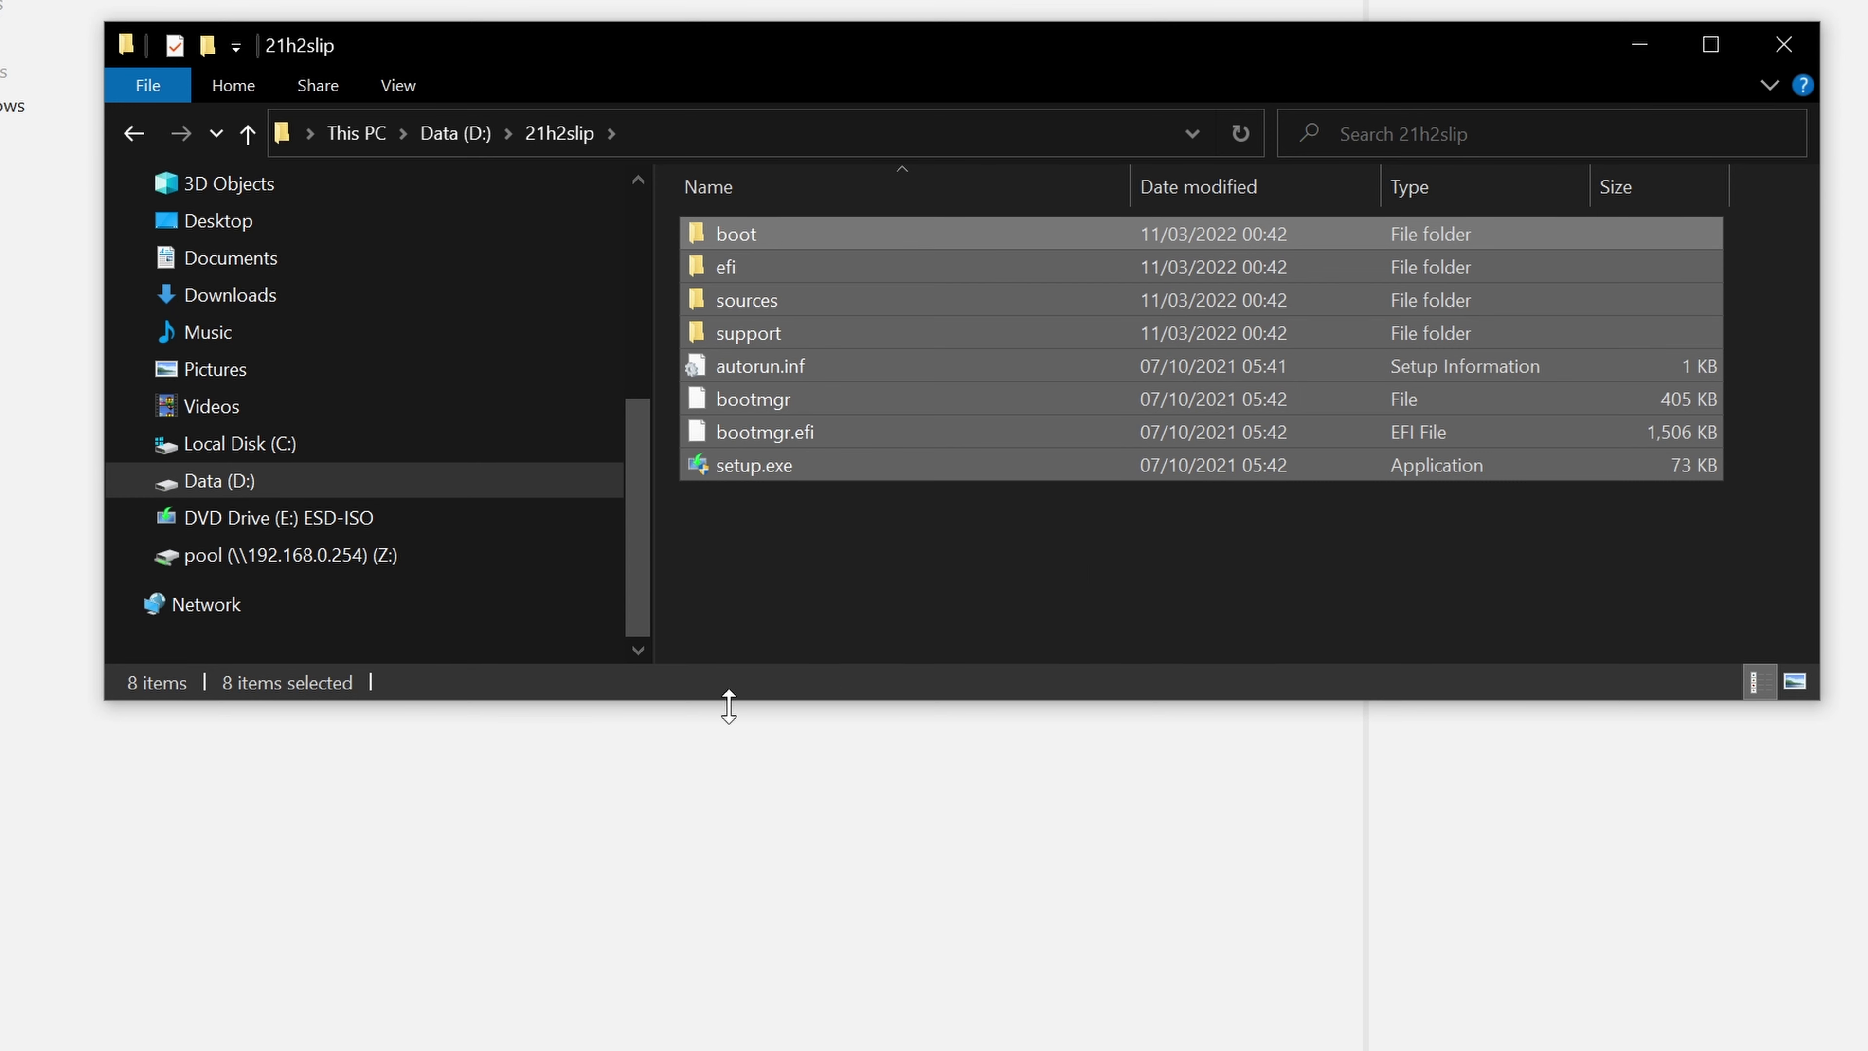
left_click(523, 892)
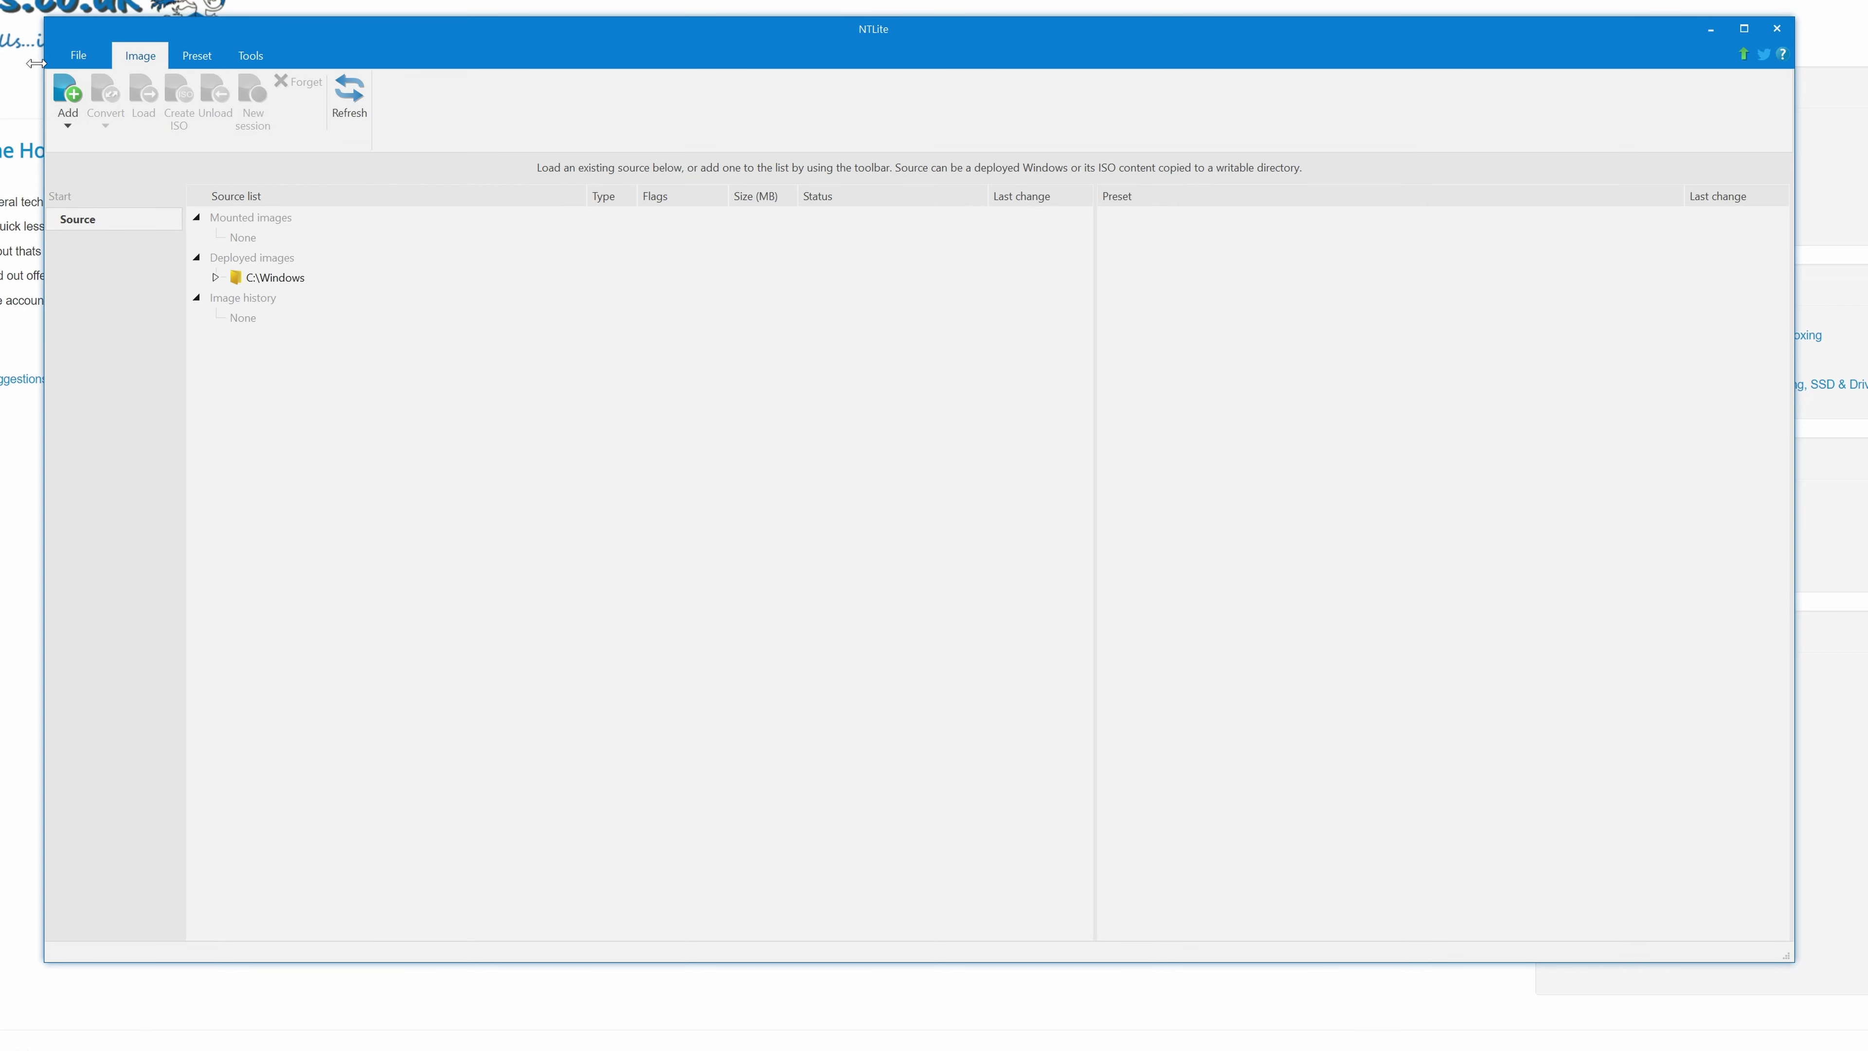
Add D:\21h2slip as an image directory and select the Windows 10 Pro edition.
left_click(67, 103)
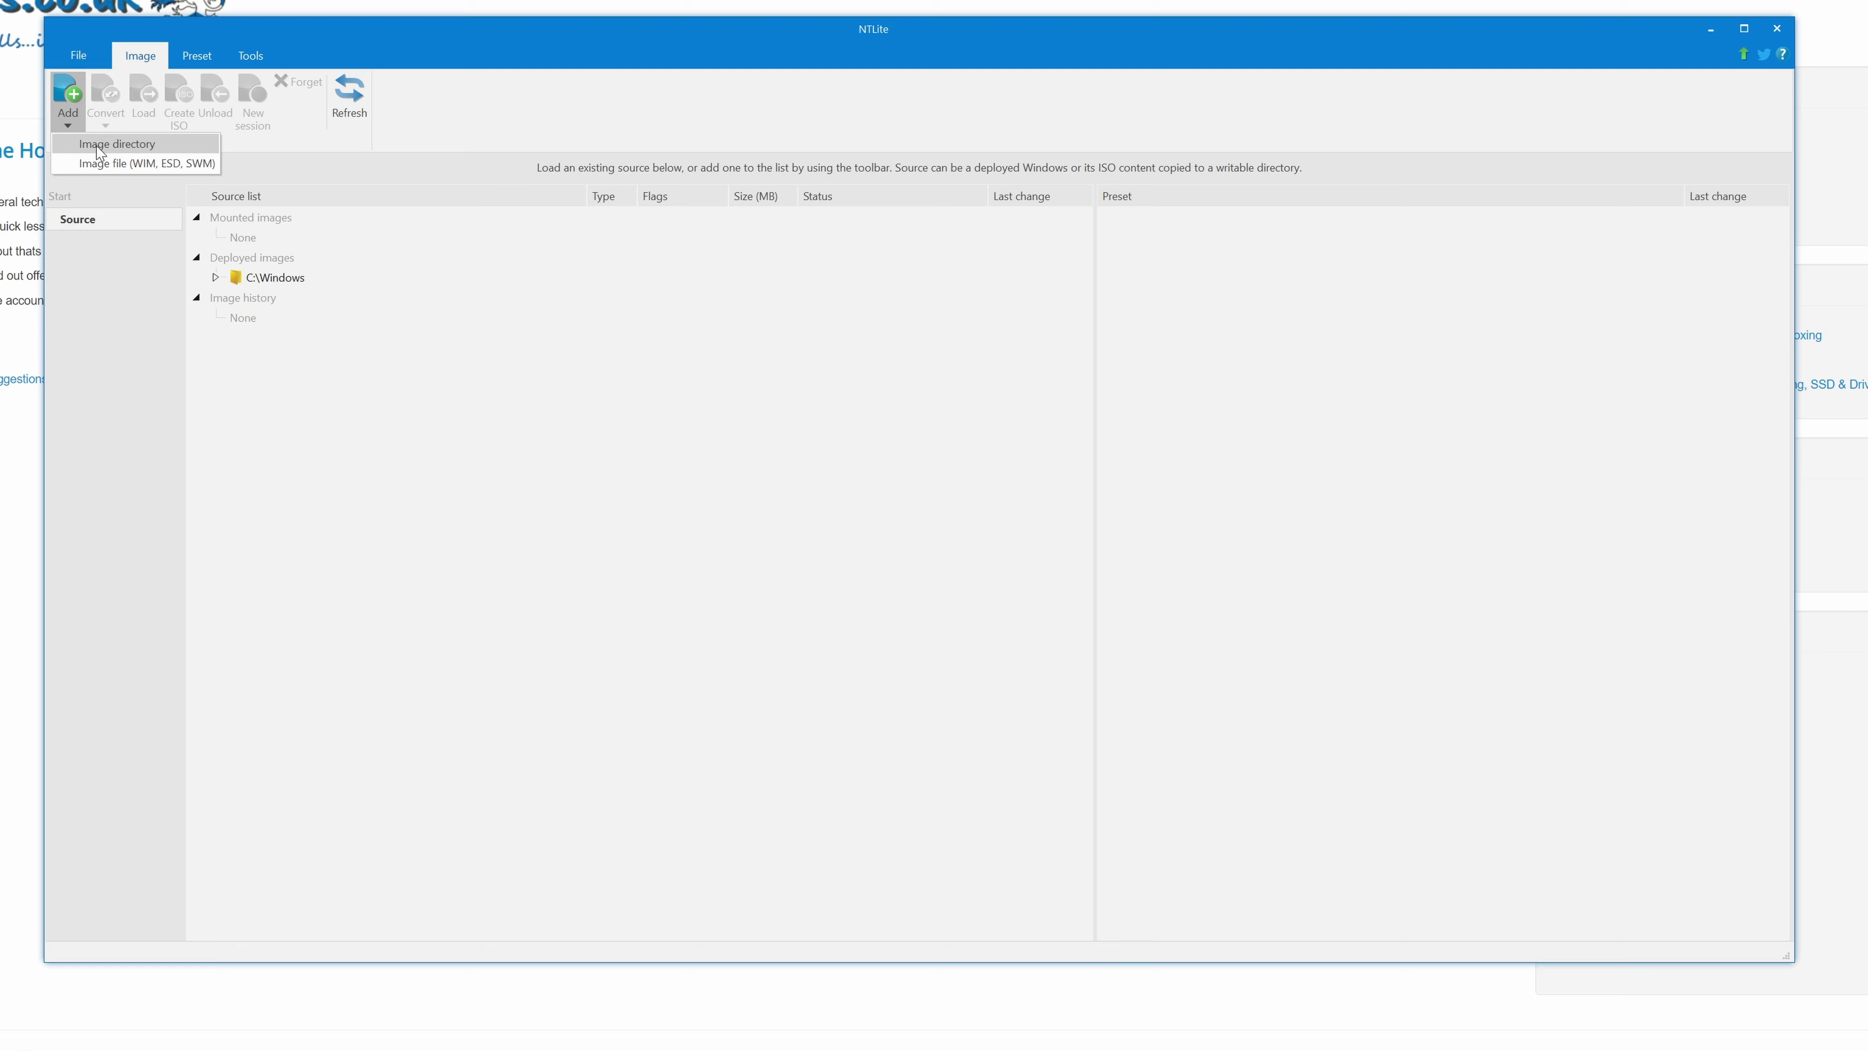
left_click(91, 141)
scroll(680, 611, "down", 2)
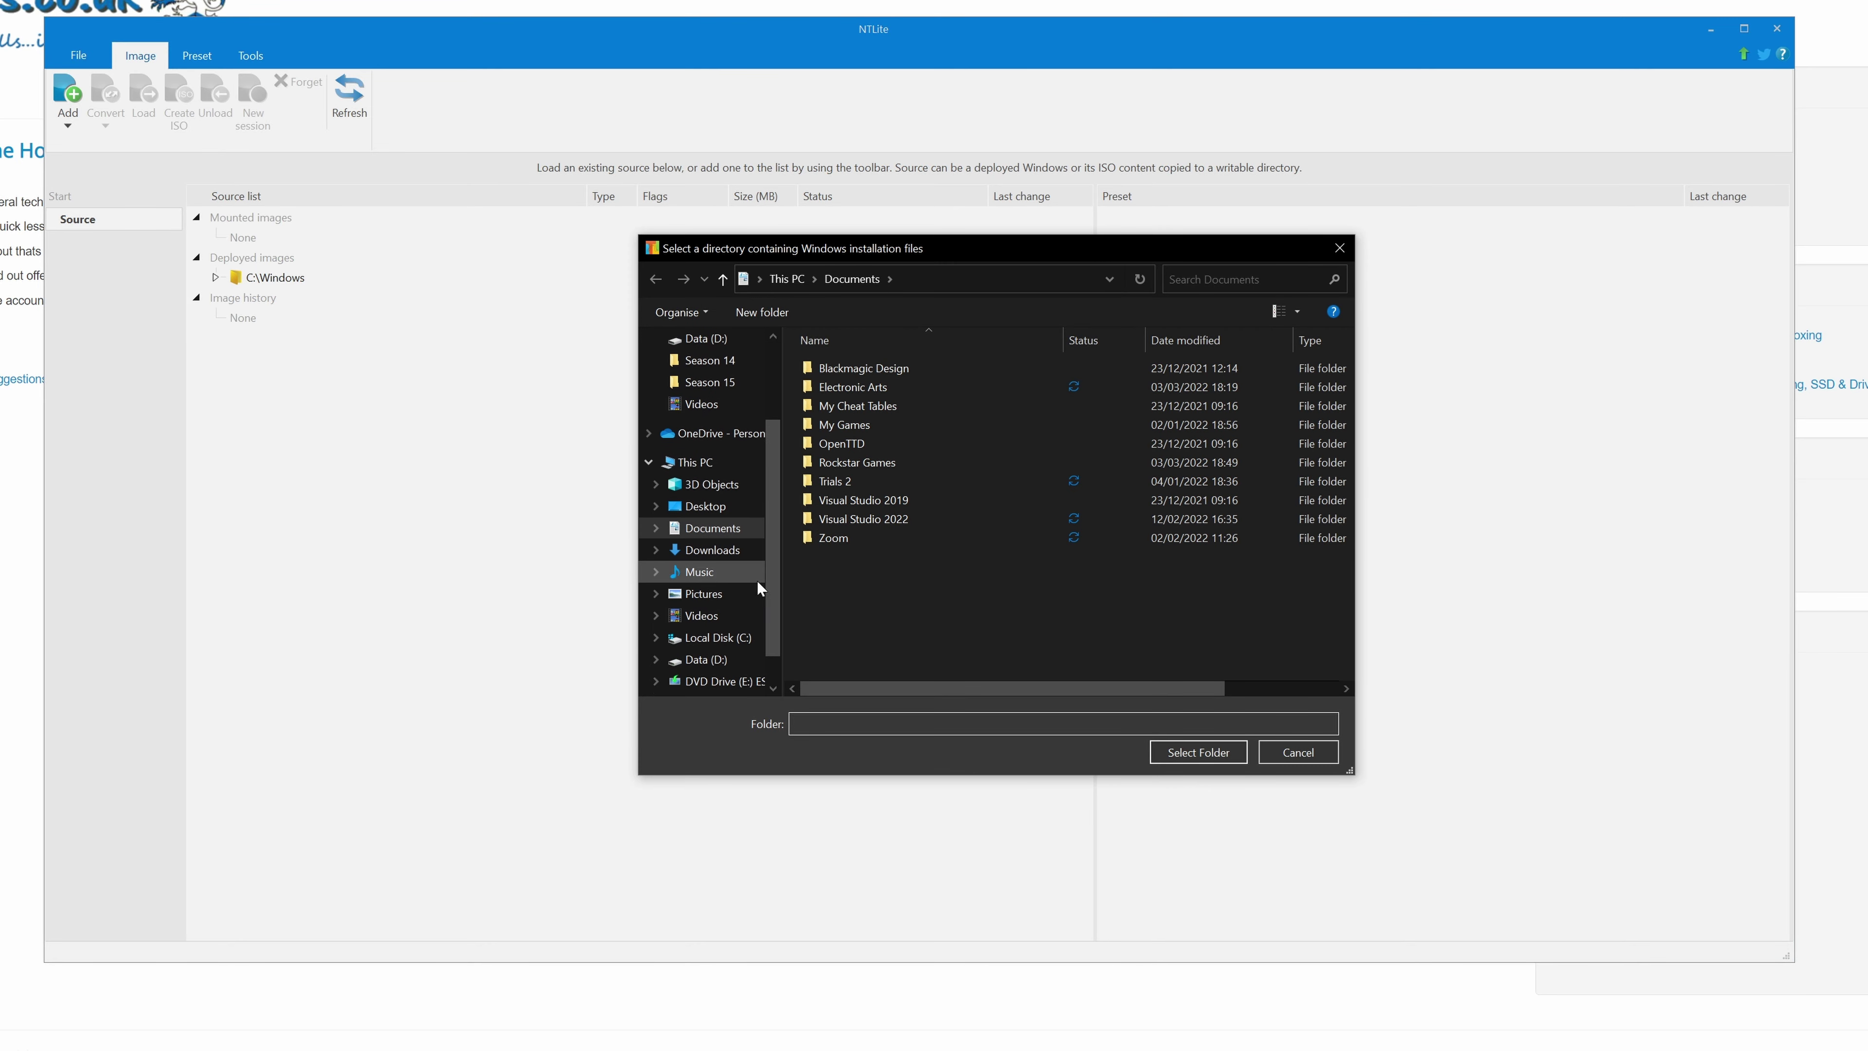
left_click(705, 659)
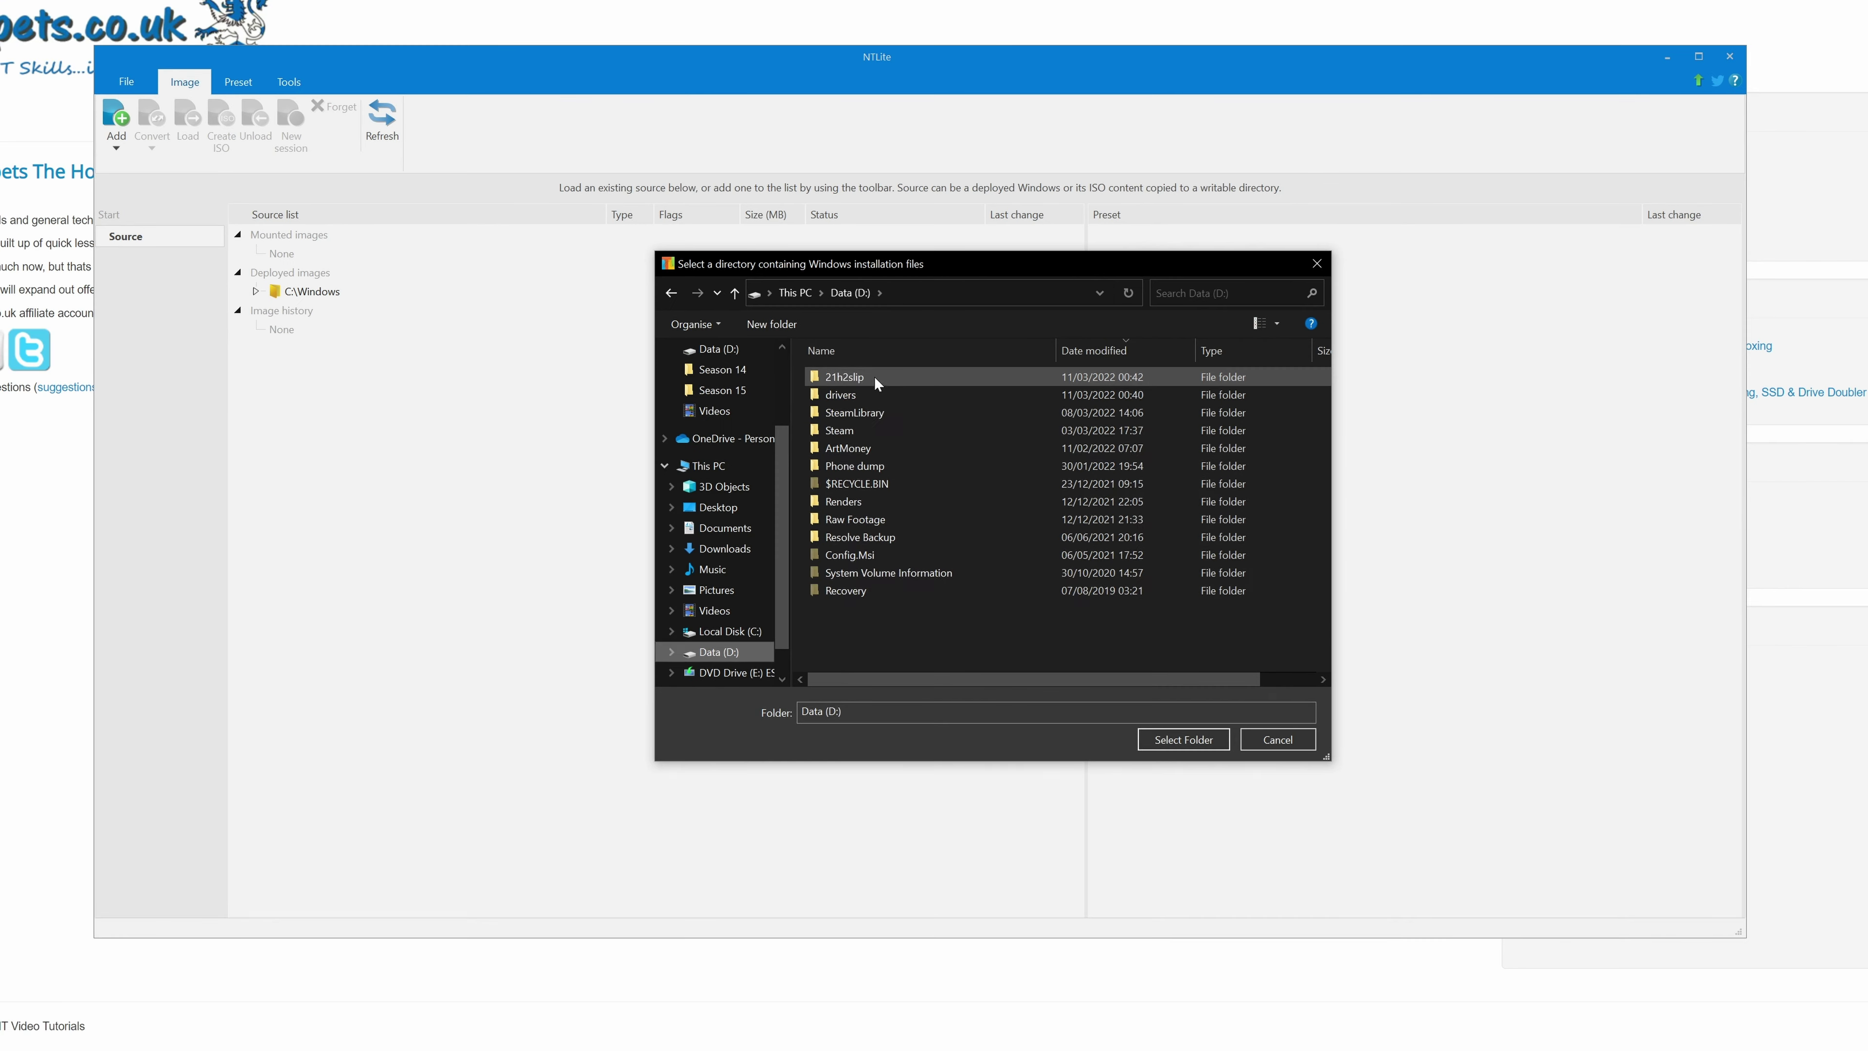
double_click(846, 369)
left_click(1157, 739)
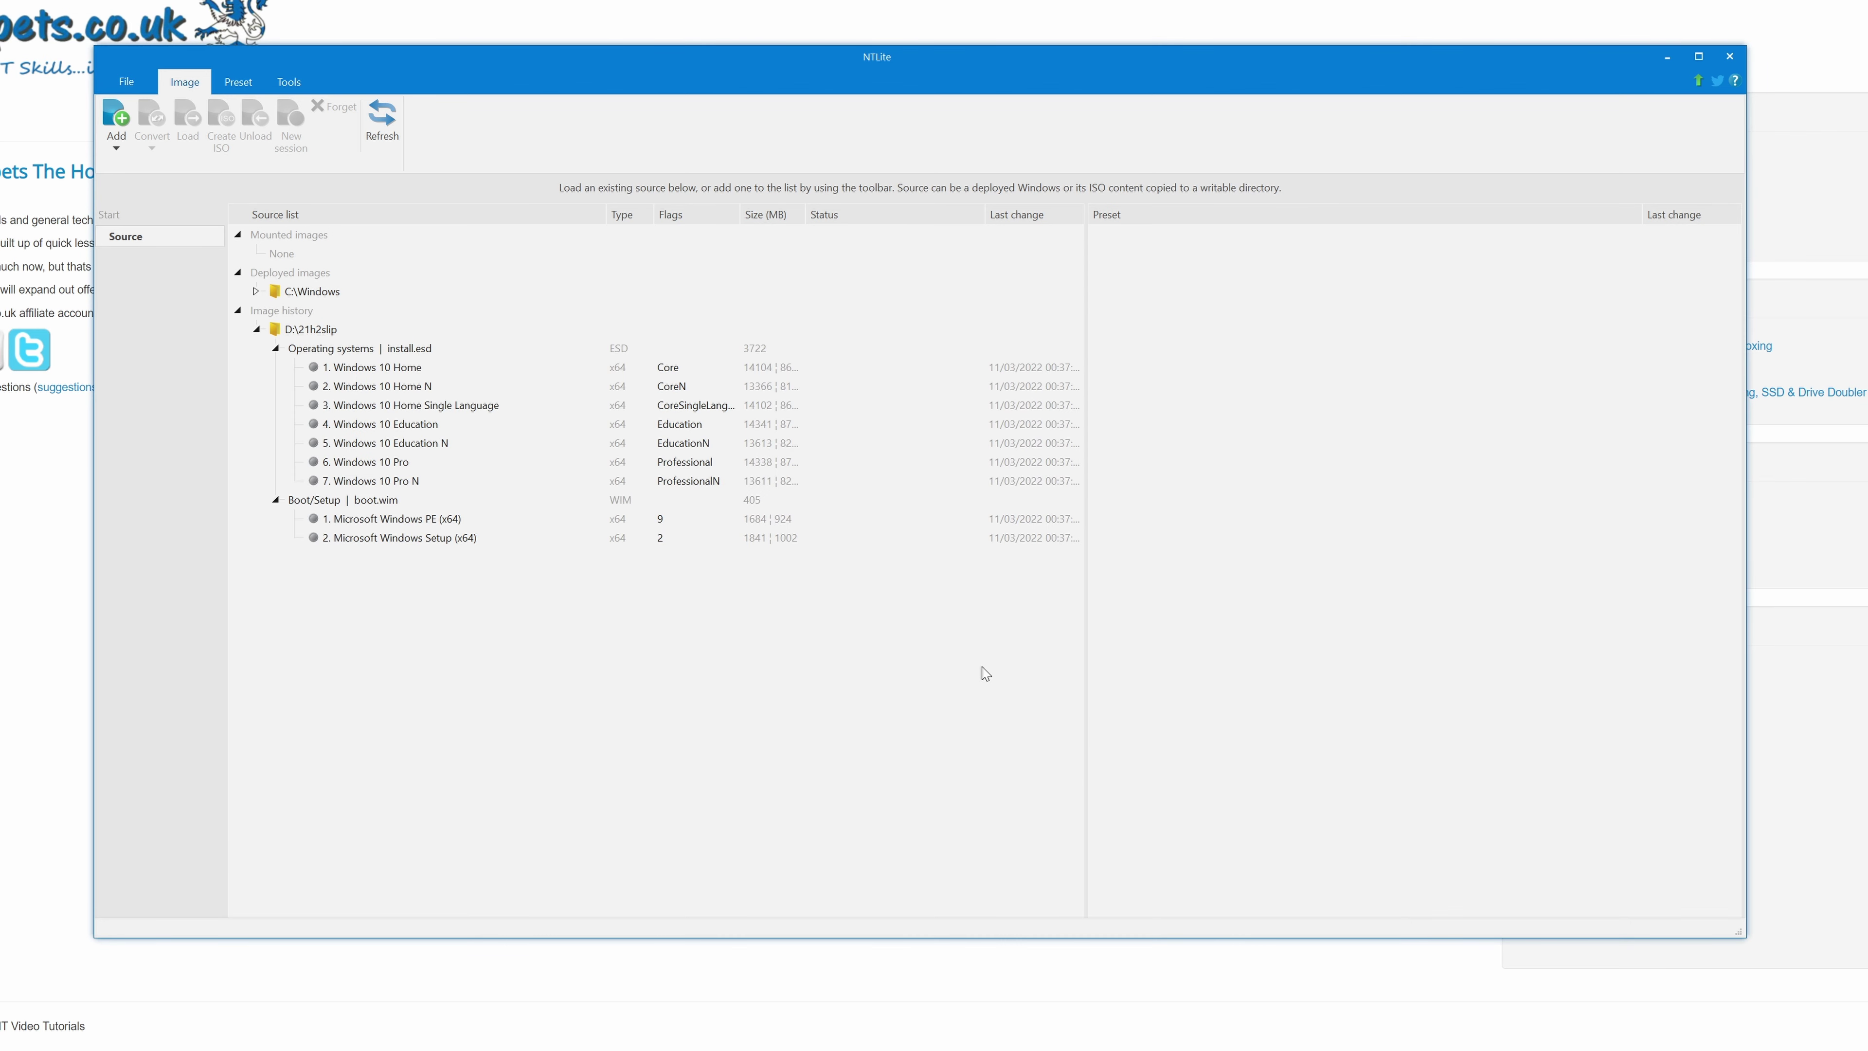
left_click(1697, 56)
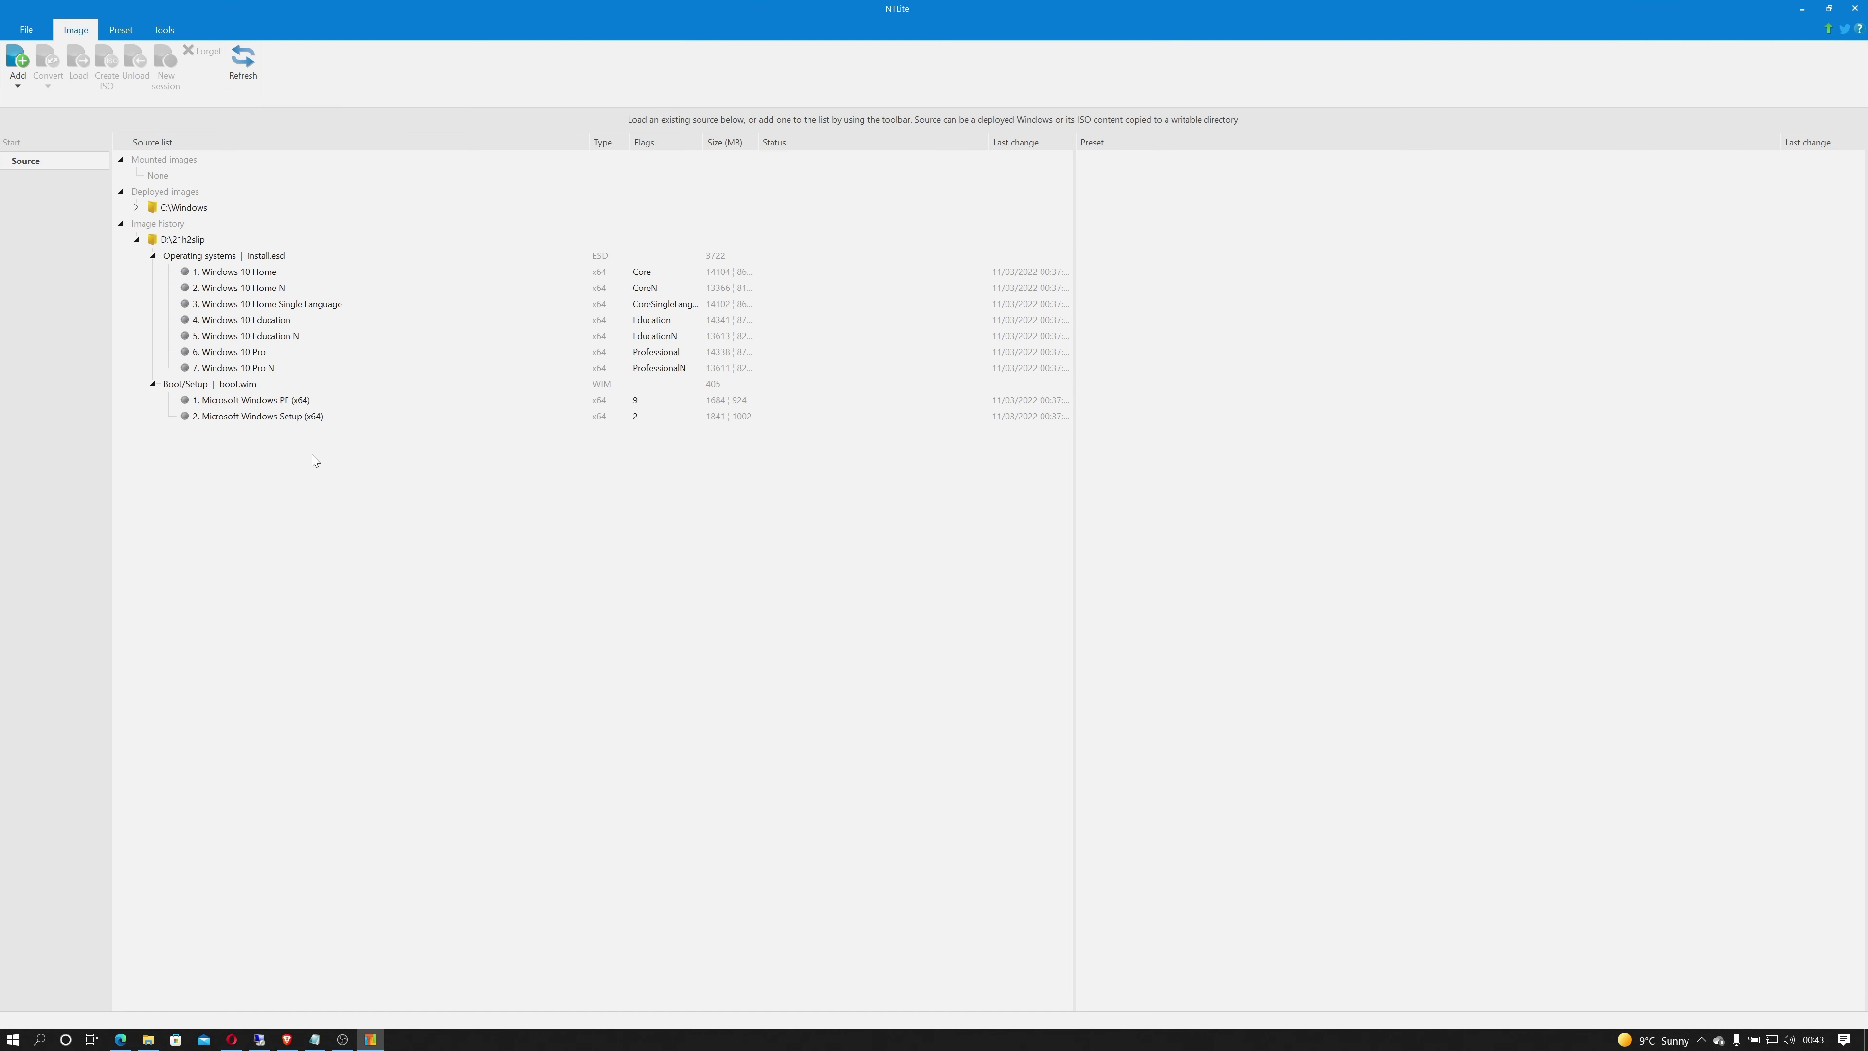
left_click(244, 354)
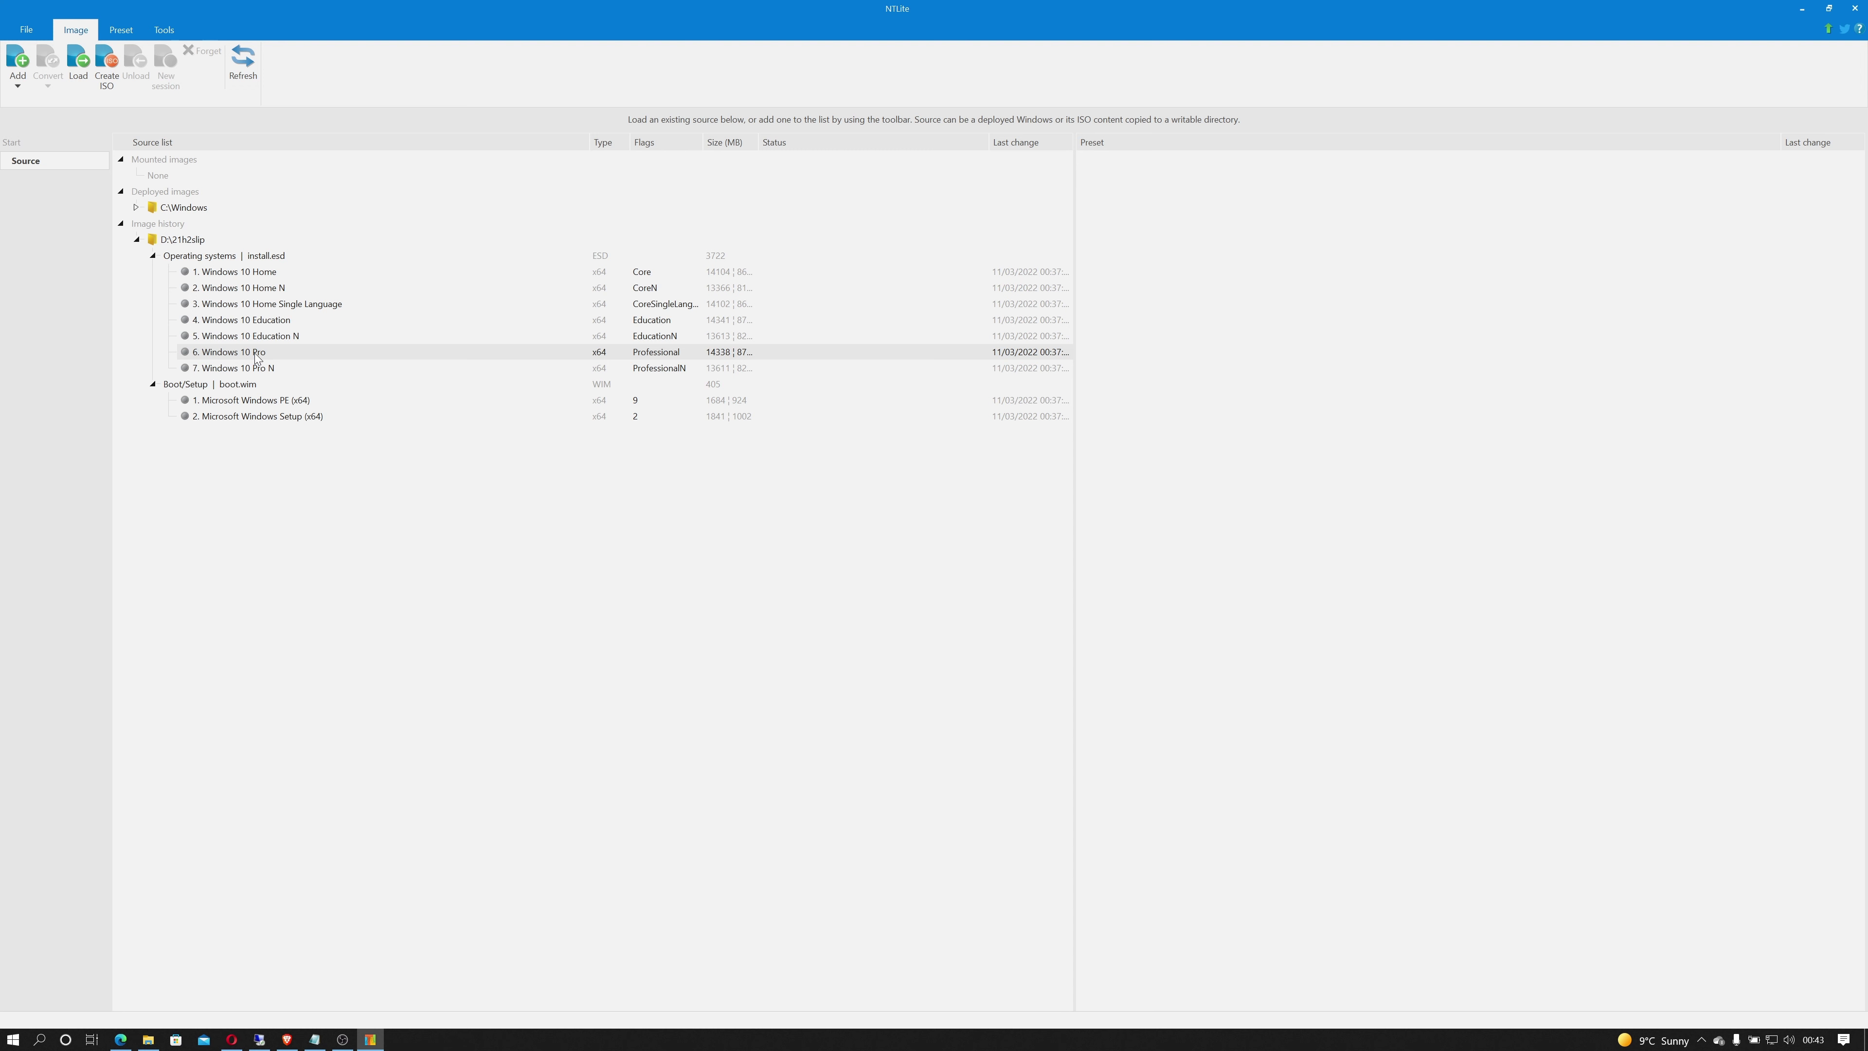
Load Windows 10 Pro, converting install.esd to WIM and turning off completion notices.
double_click(255, 358)
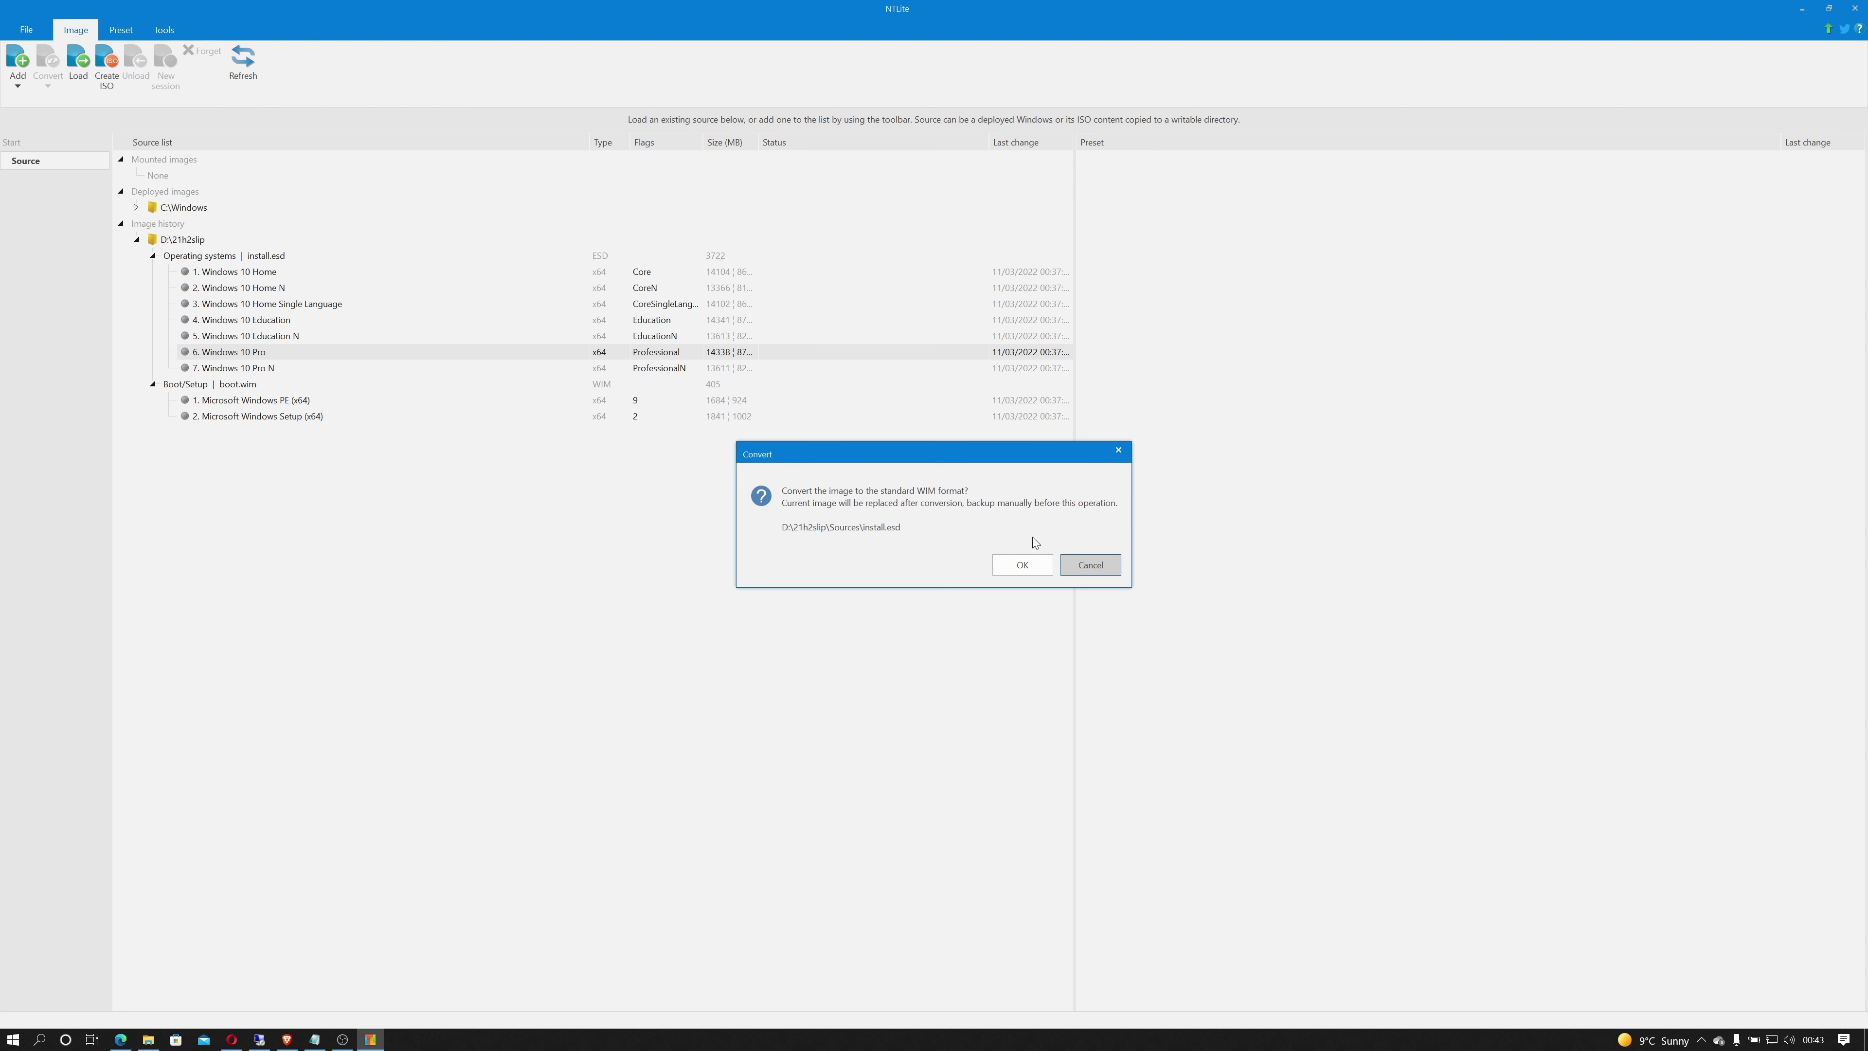
left_click(1018, 565)
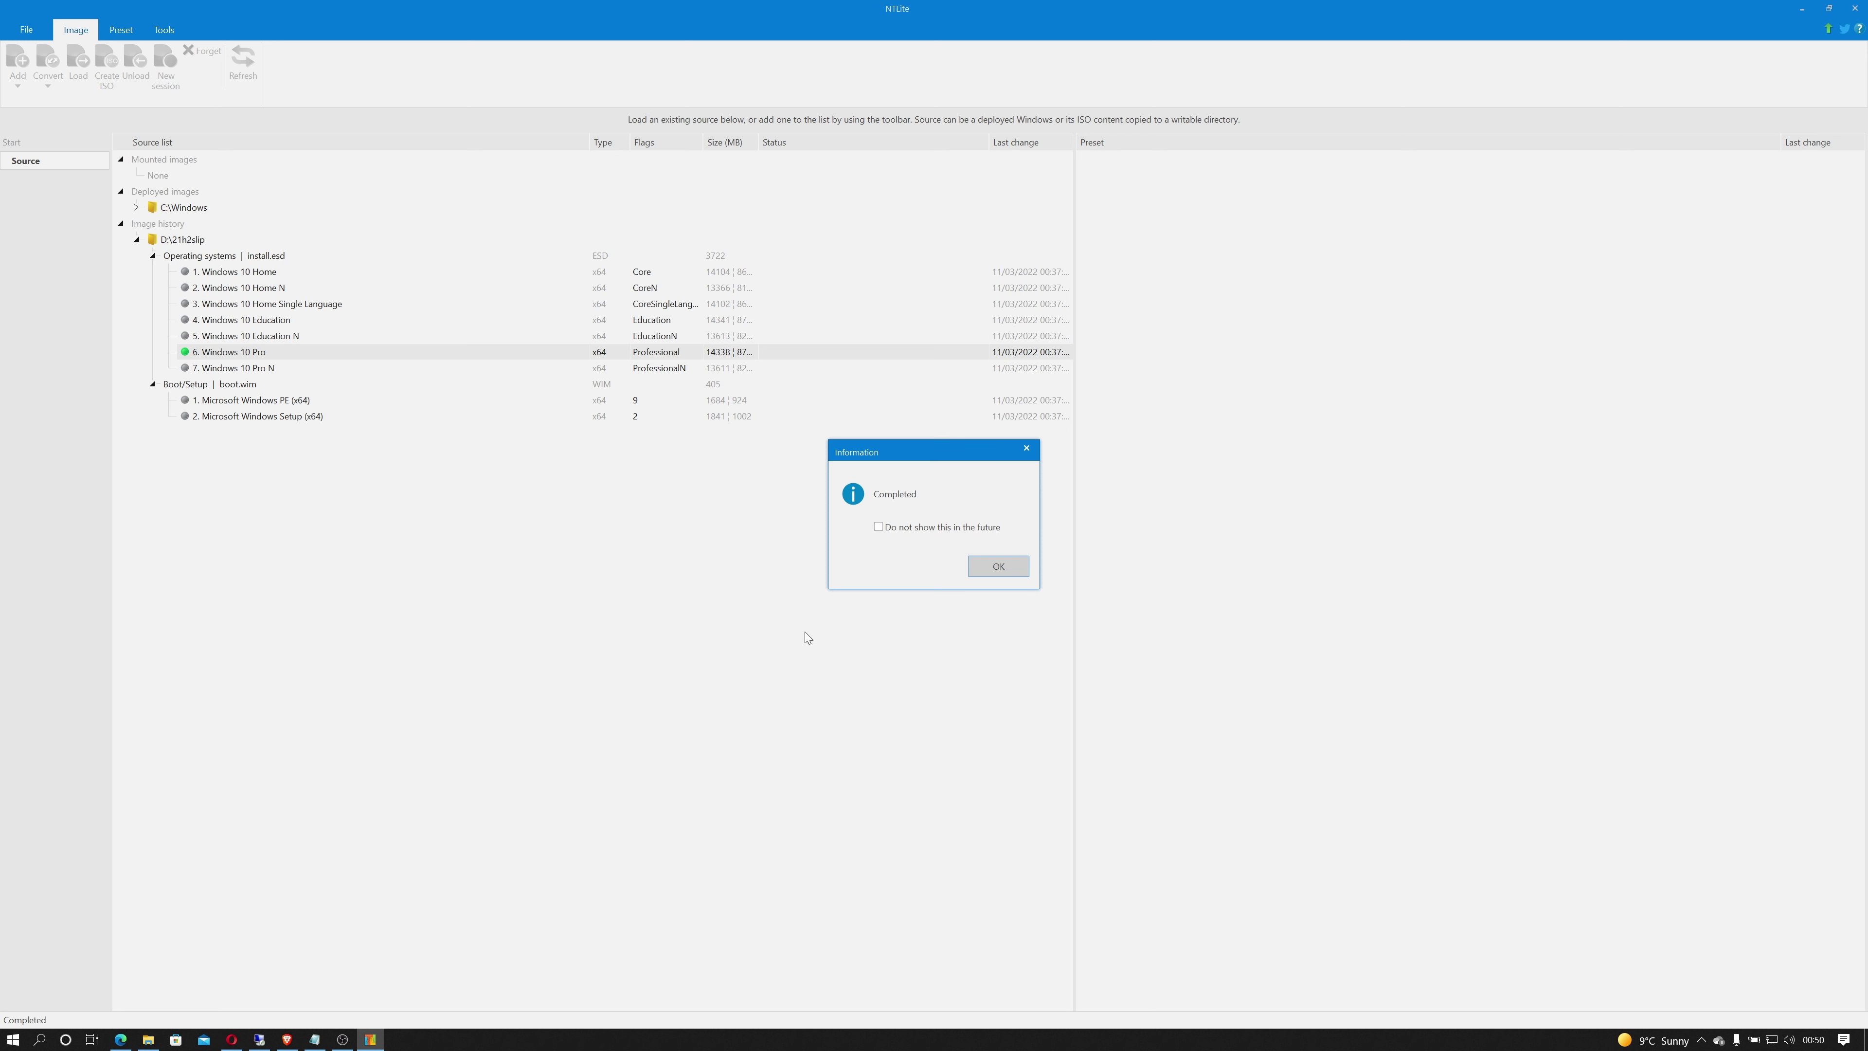
left_click(933, 528)
left_click(985, 569)
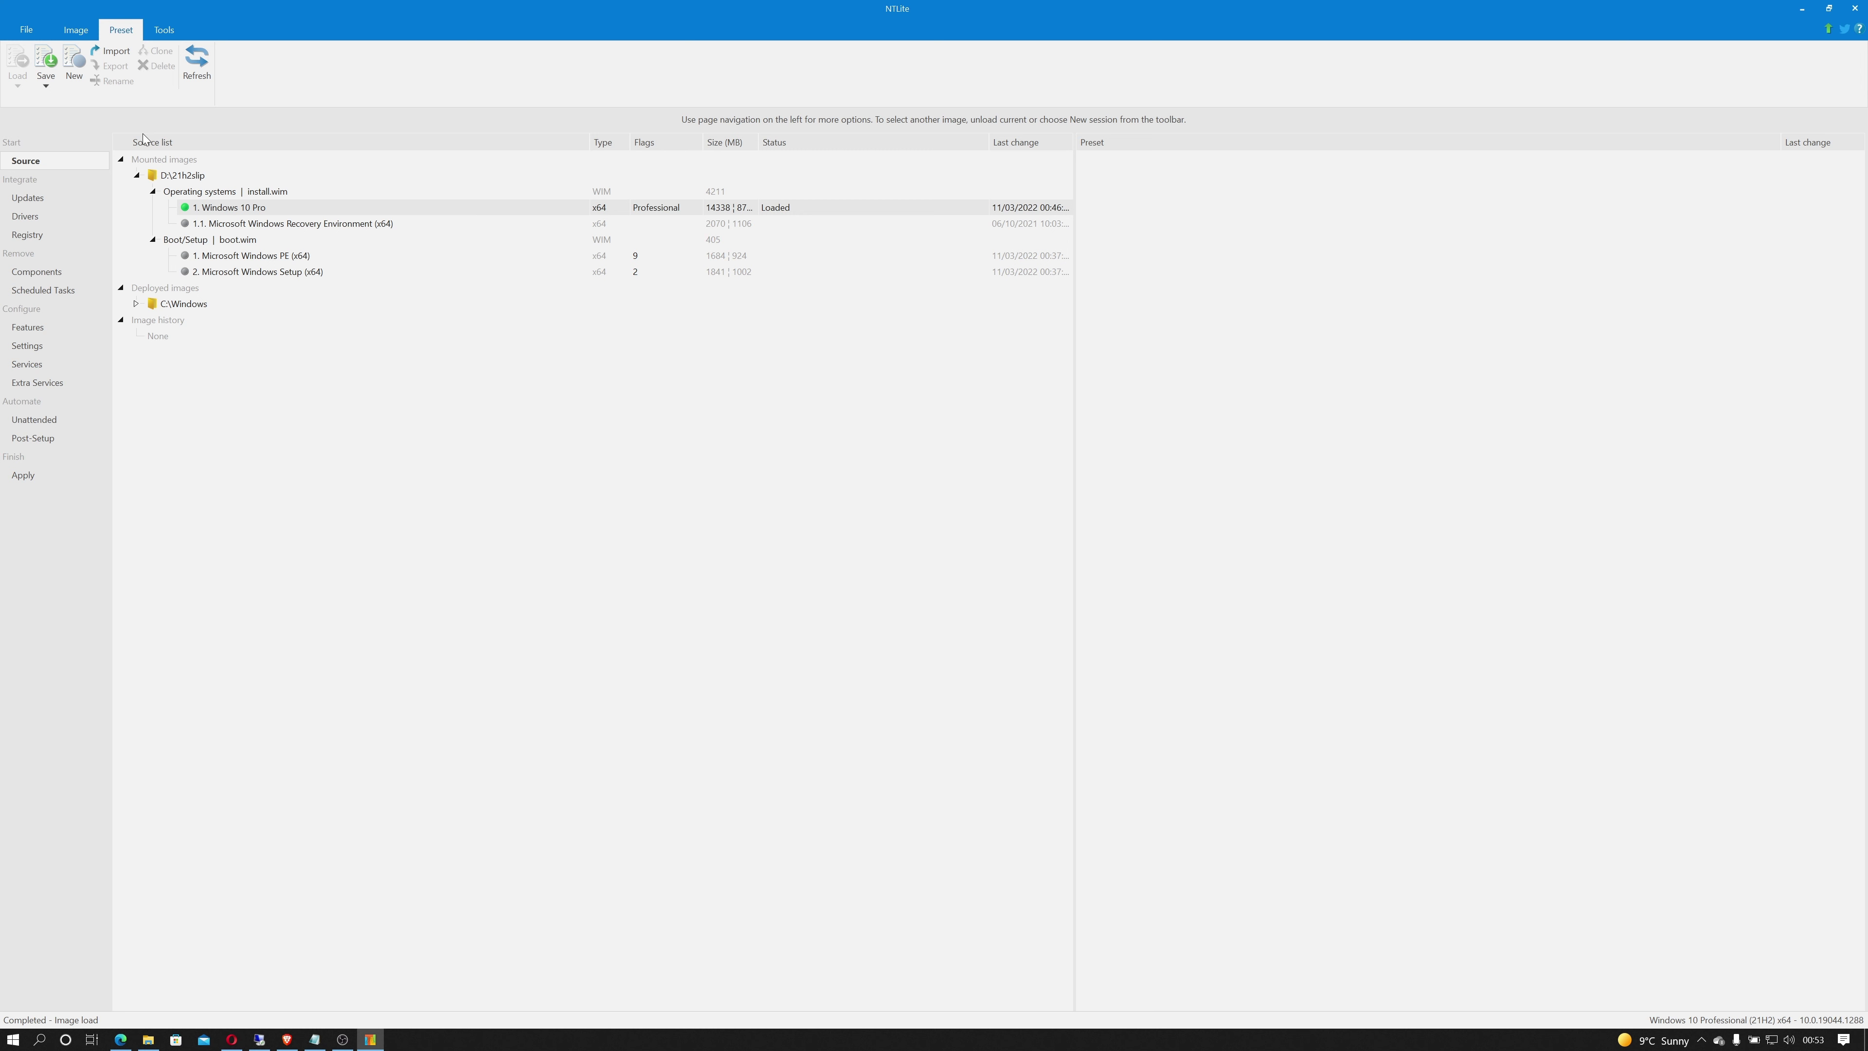
Queue online updates KB5005260, KB5010524, KB5011487 and KB5009467, excluding the KB5010472 preview.
left_click(24, 203)
left_click(17, 73)
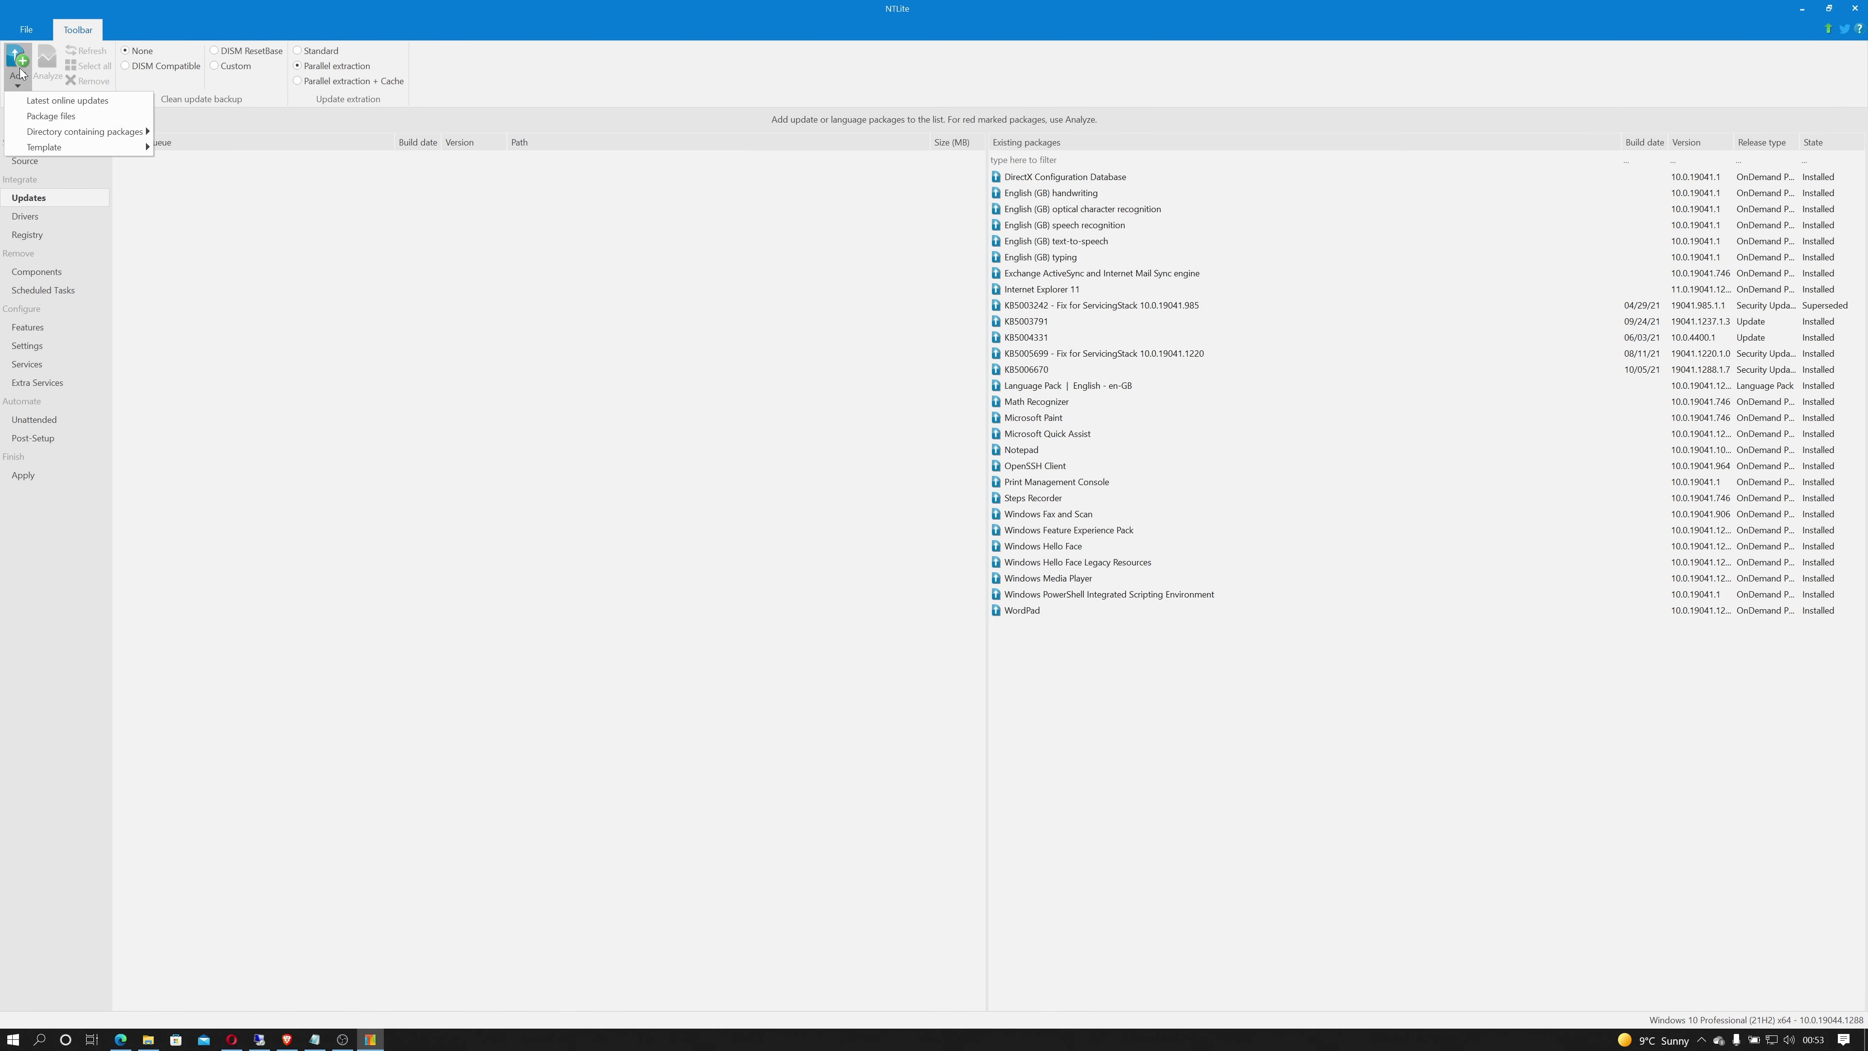
left_click(45, 101)
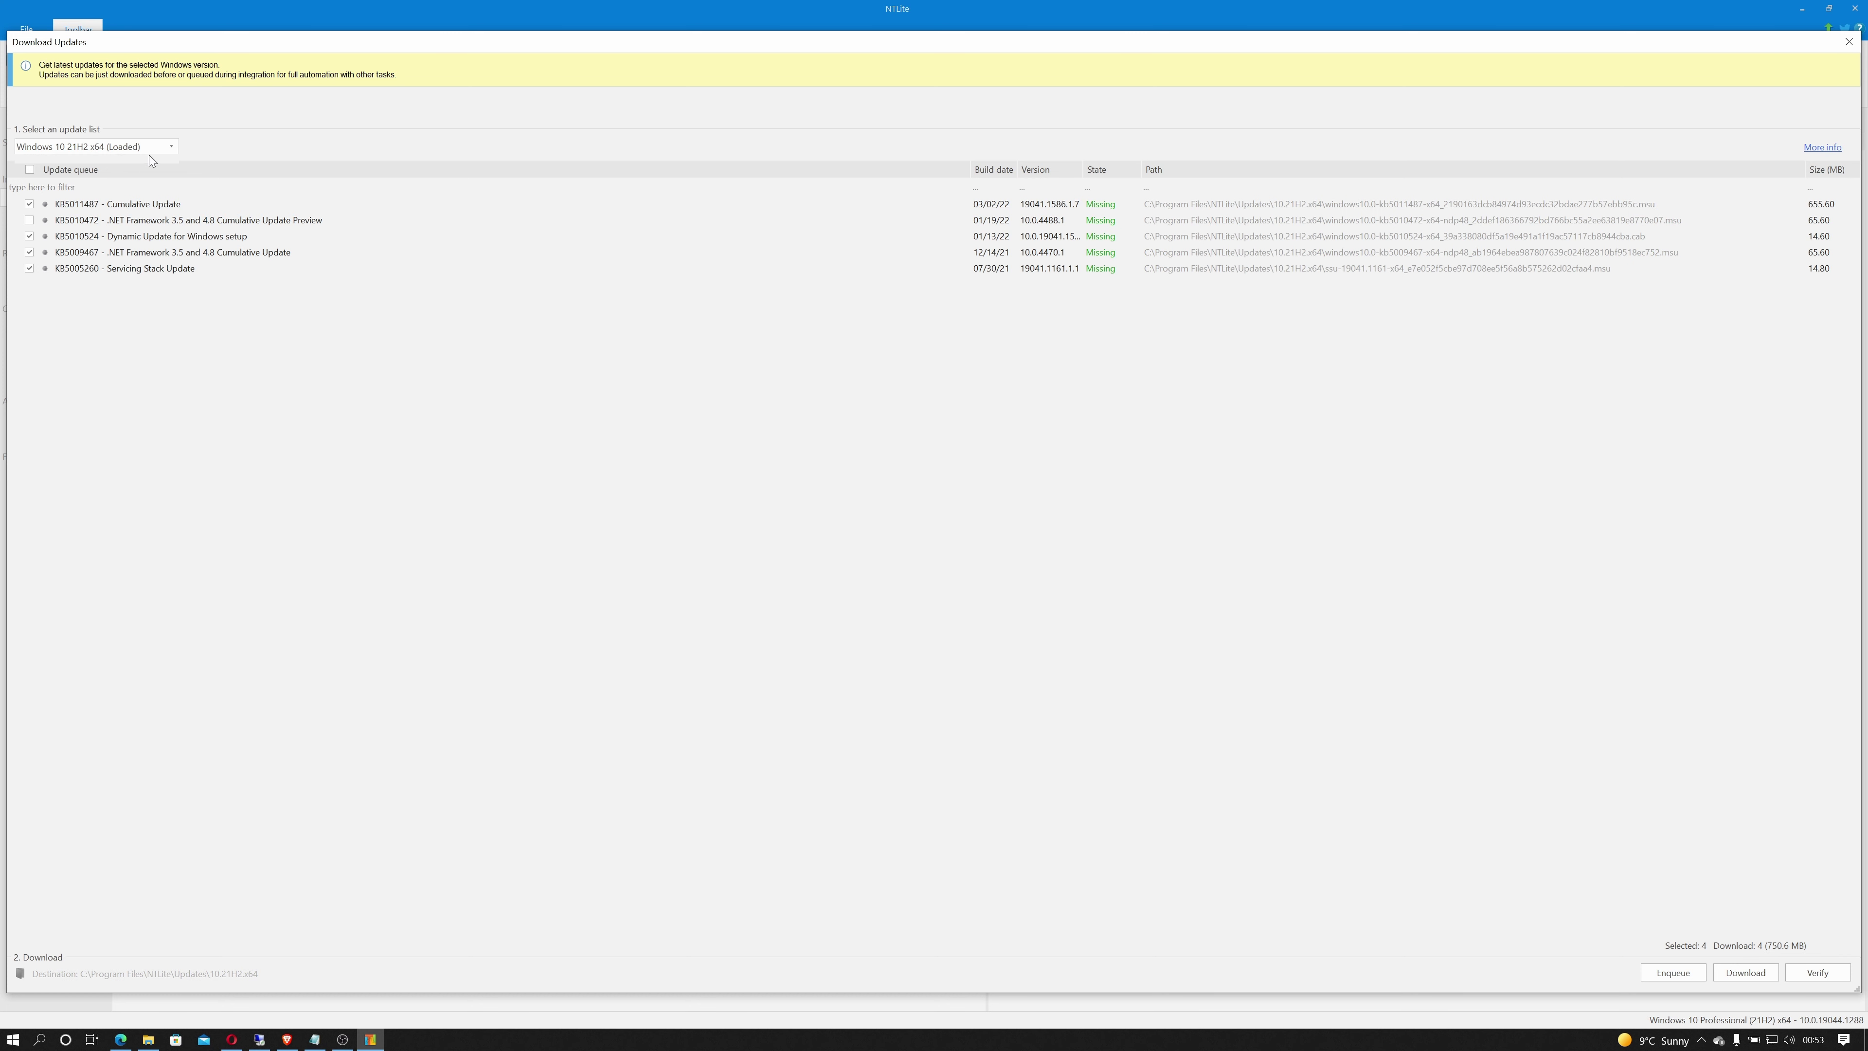
left_click(114, 221)
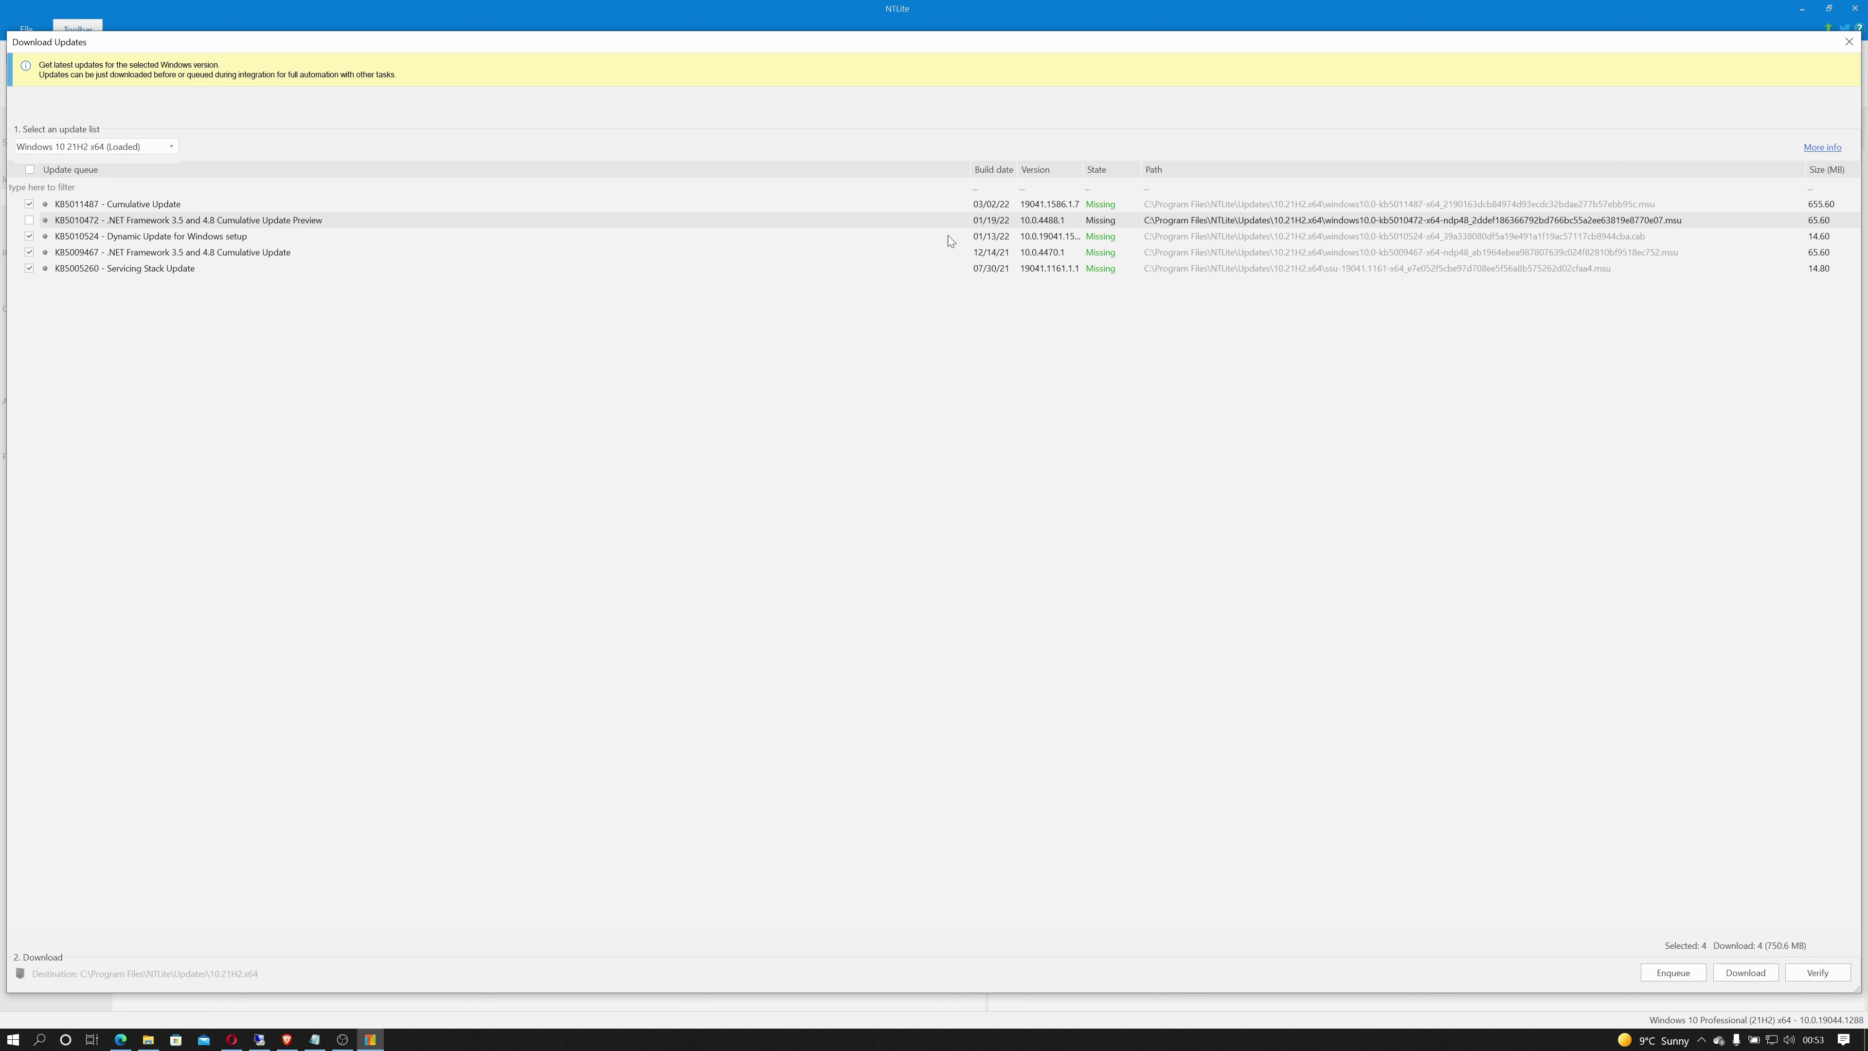
left_click(29, 220)
left_click(29, 252)
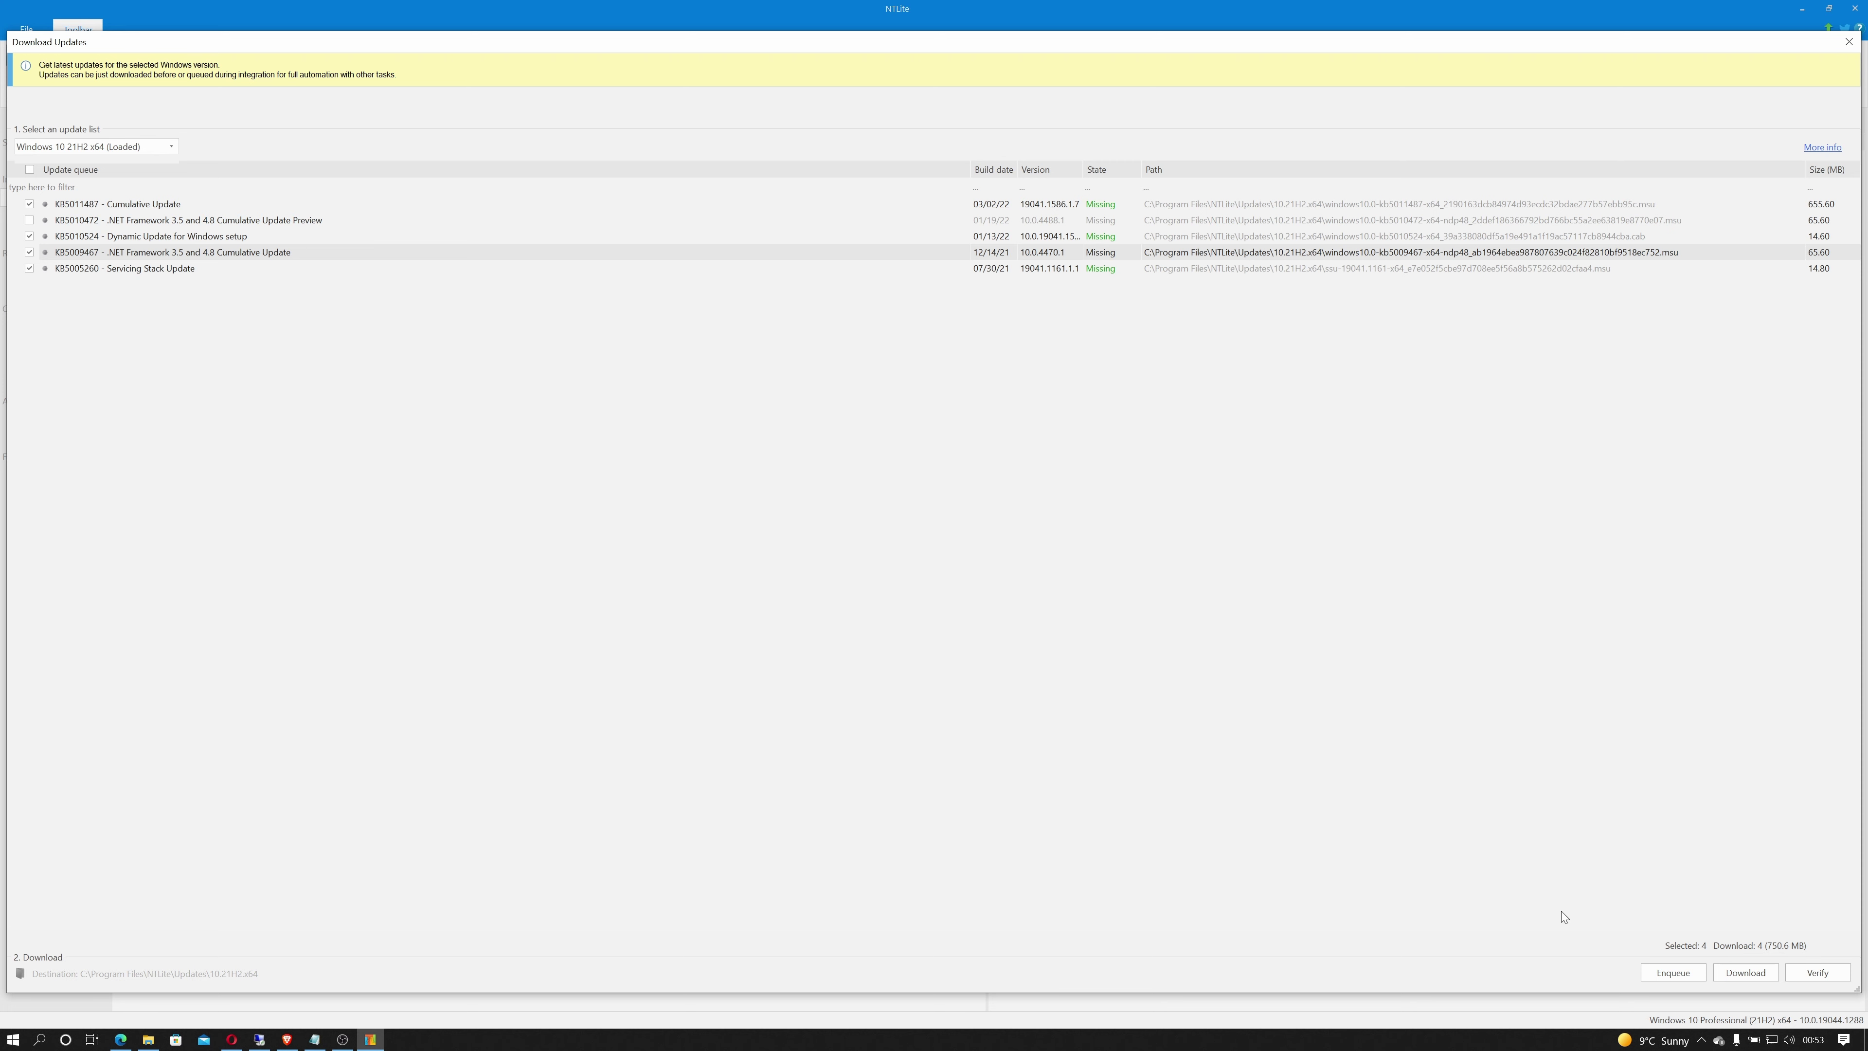
left_click(1668, 981)
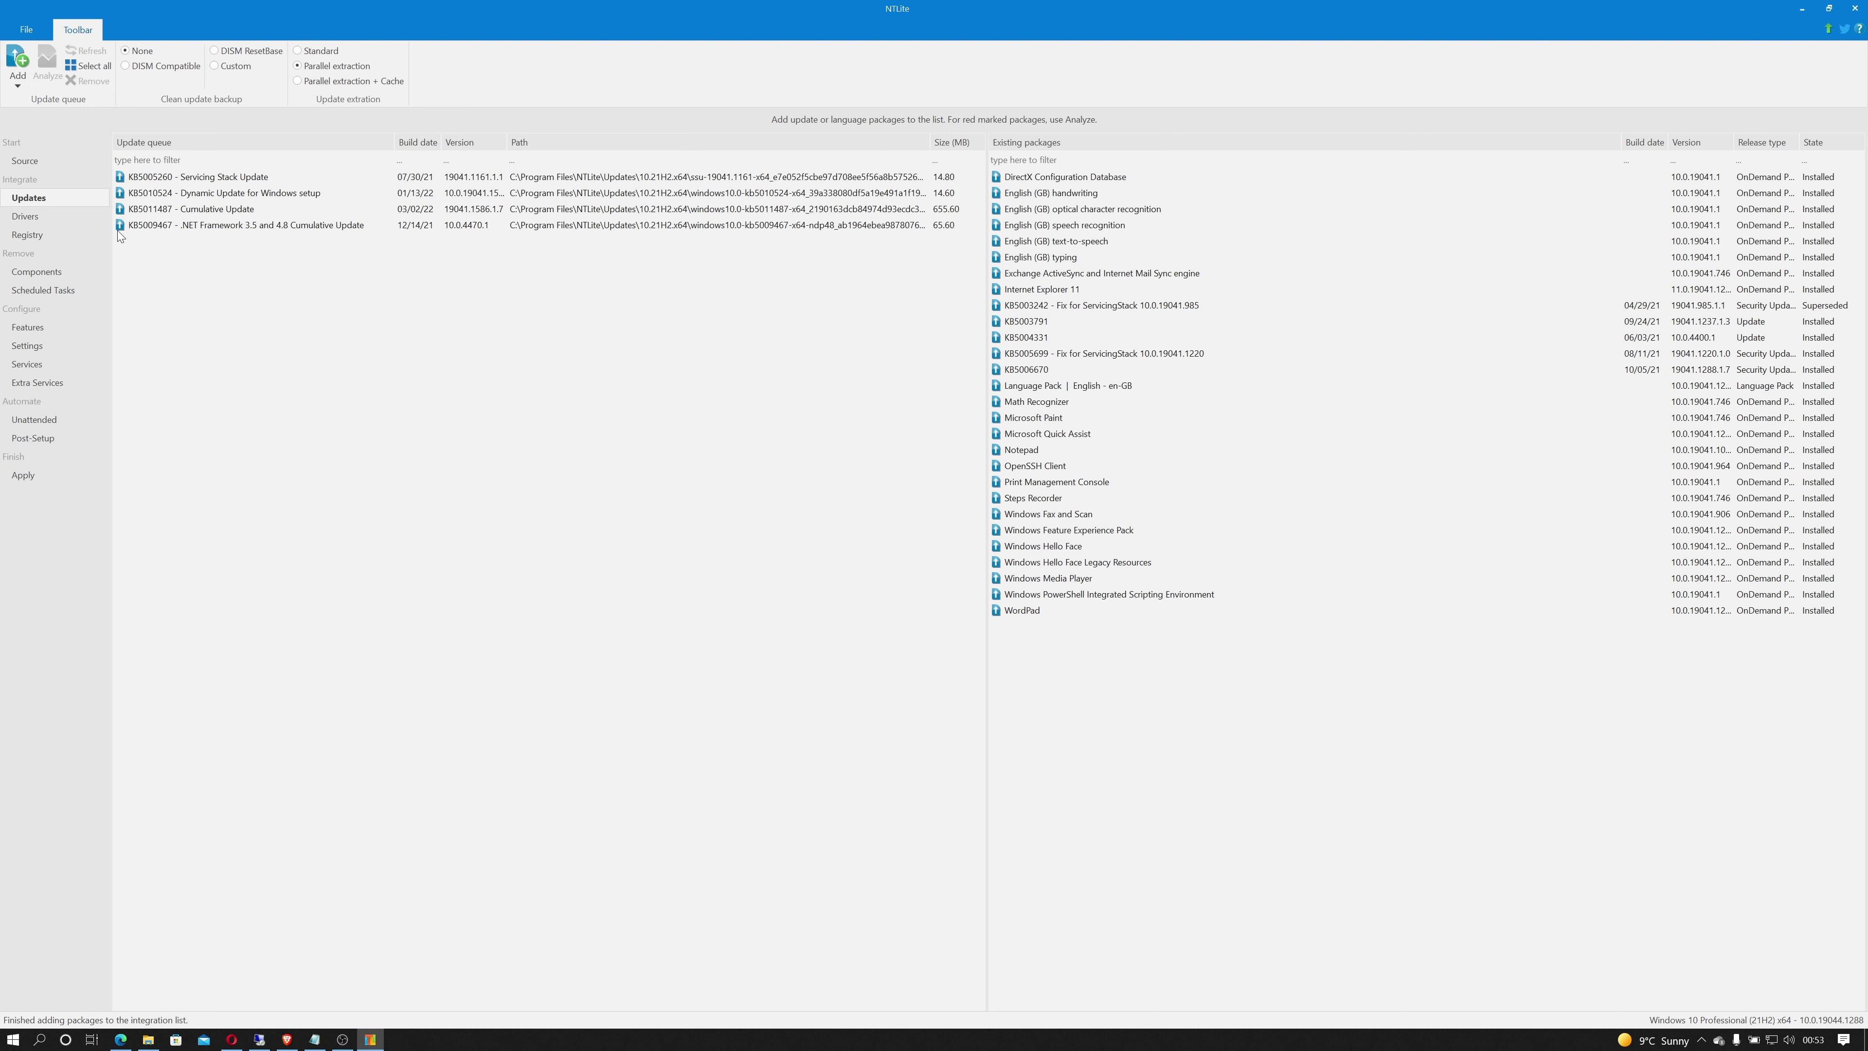
Queue every driver from the D:\drivers folder and dismiss the integration warnings.
left_click(25, 218)
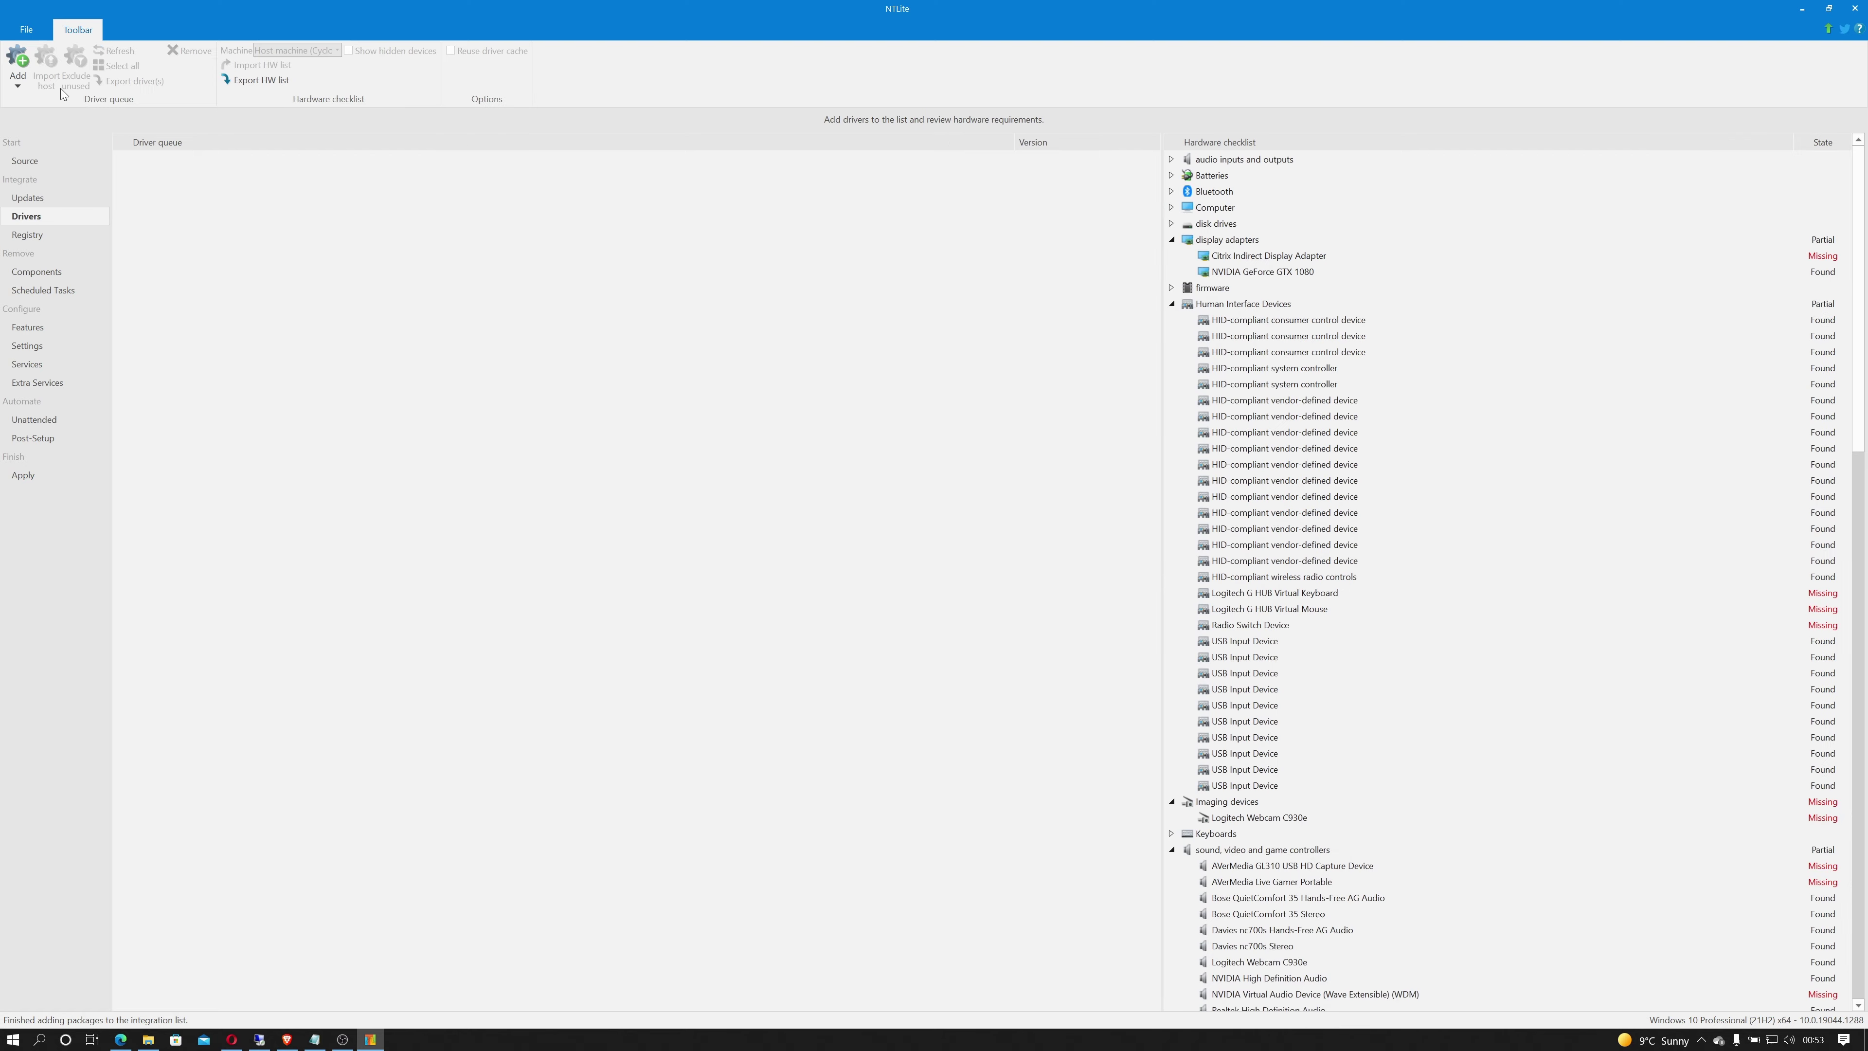
left_click(17, 81)
mouse_move(94, 118)
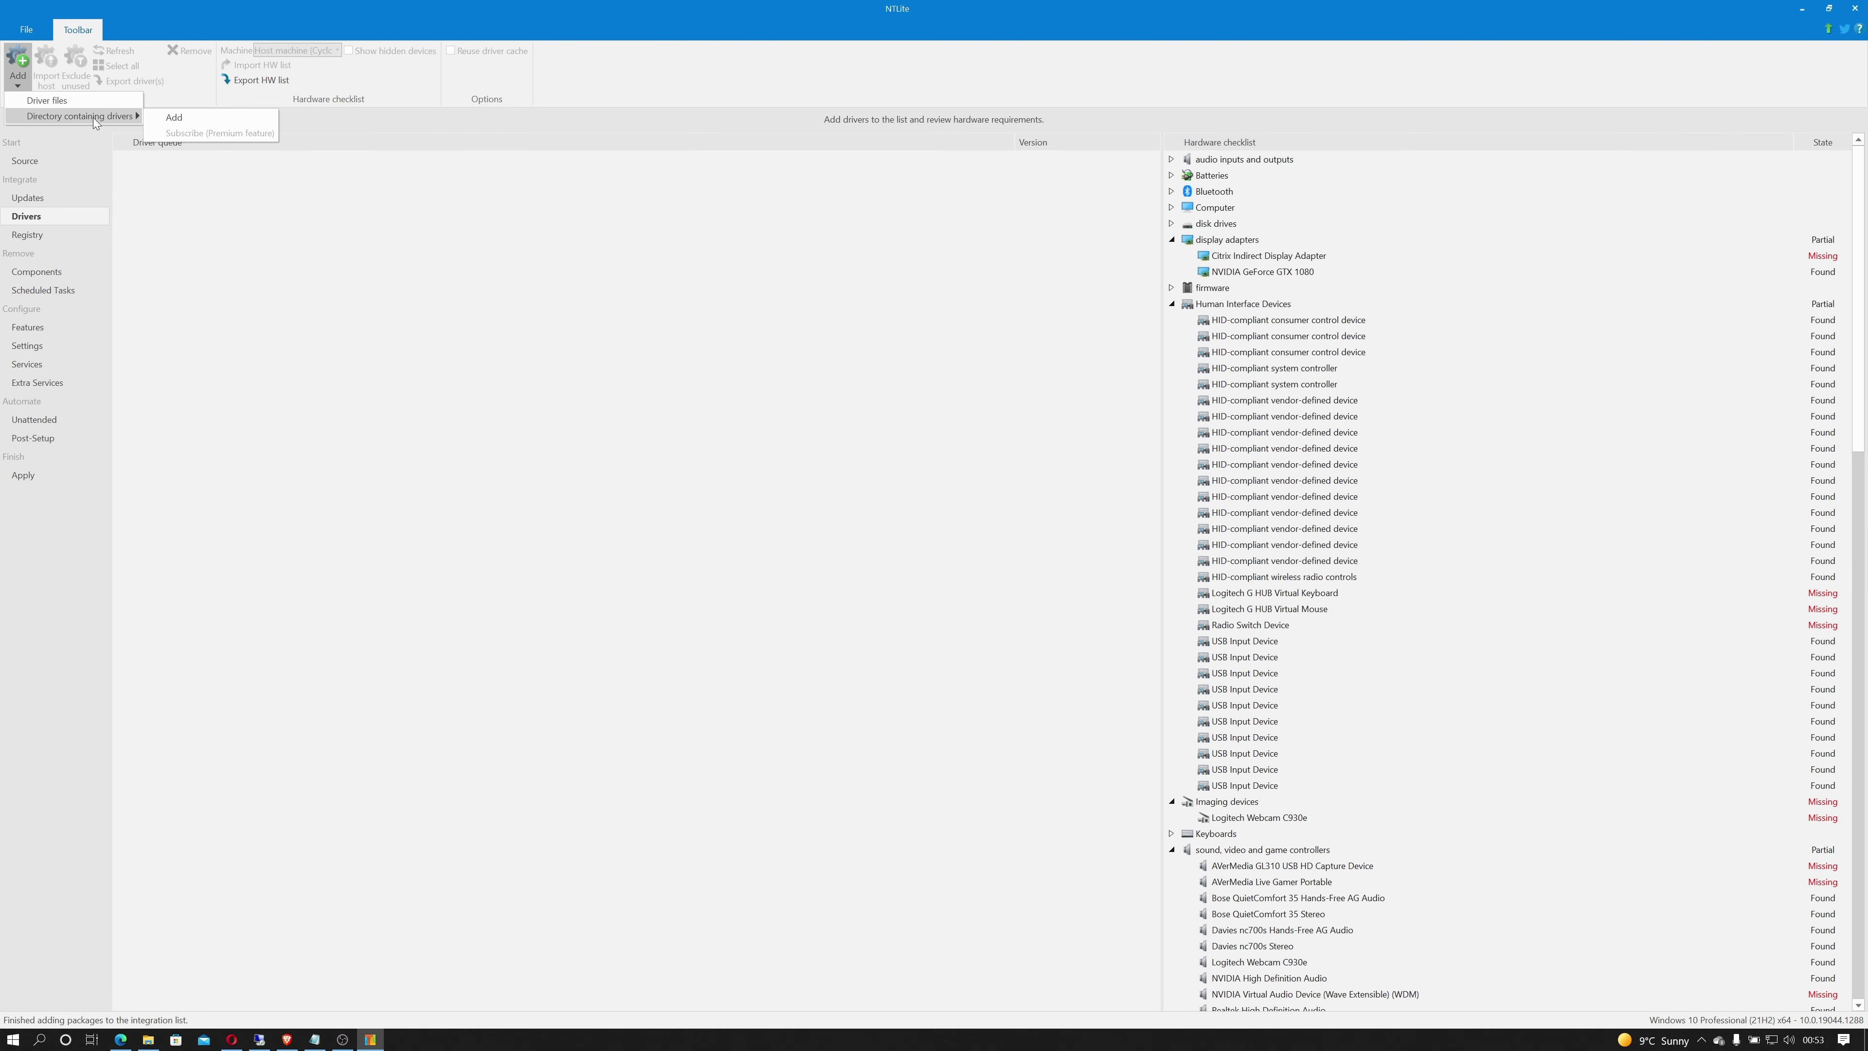
left_click(174, 118)
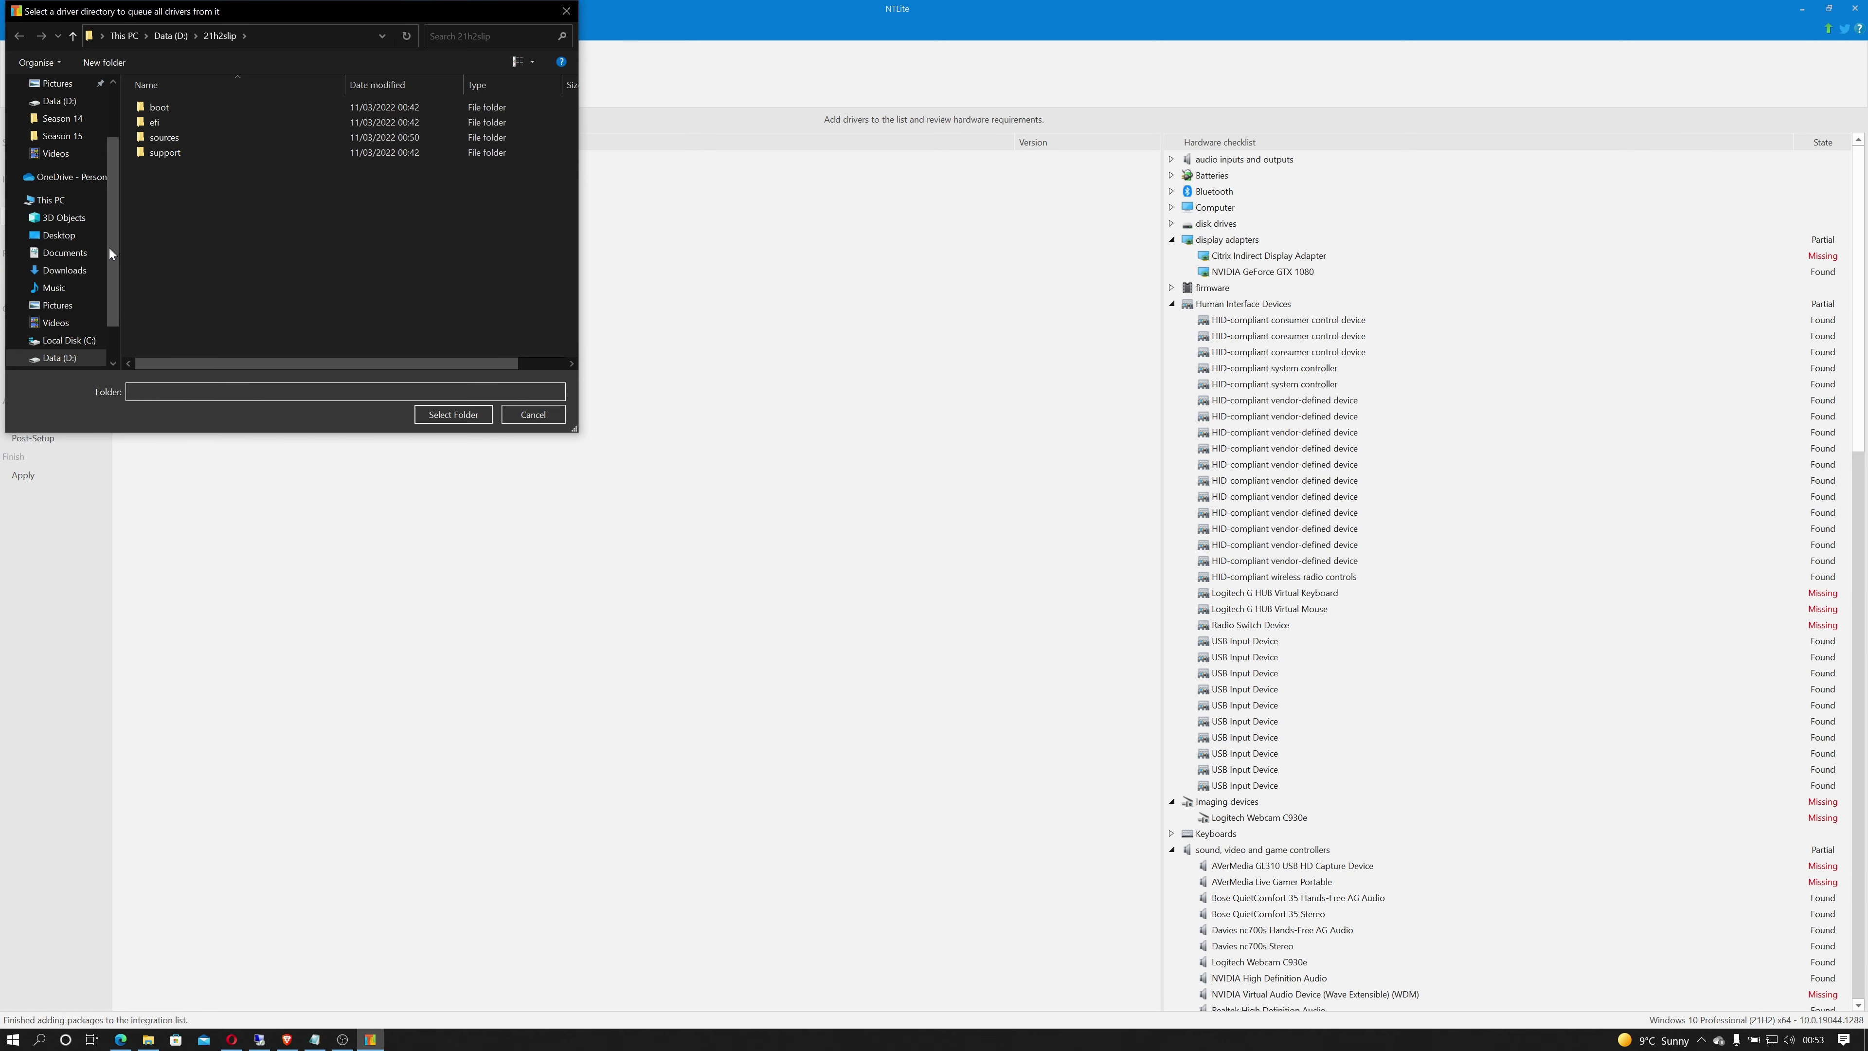
left_click(170, 36)
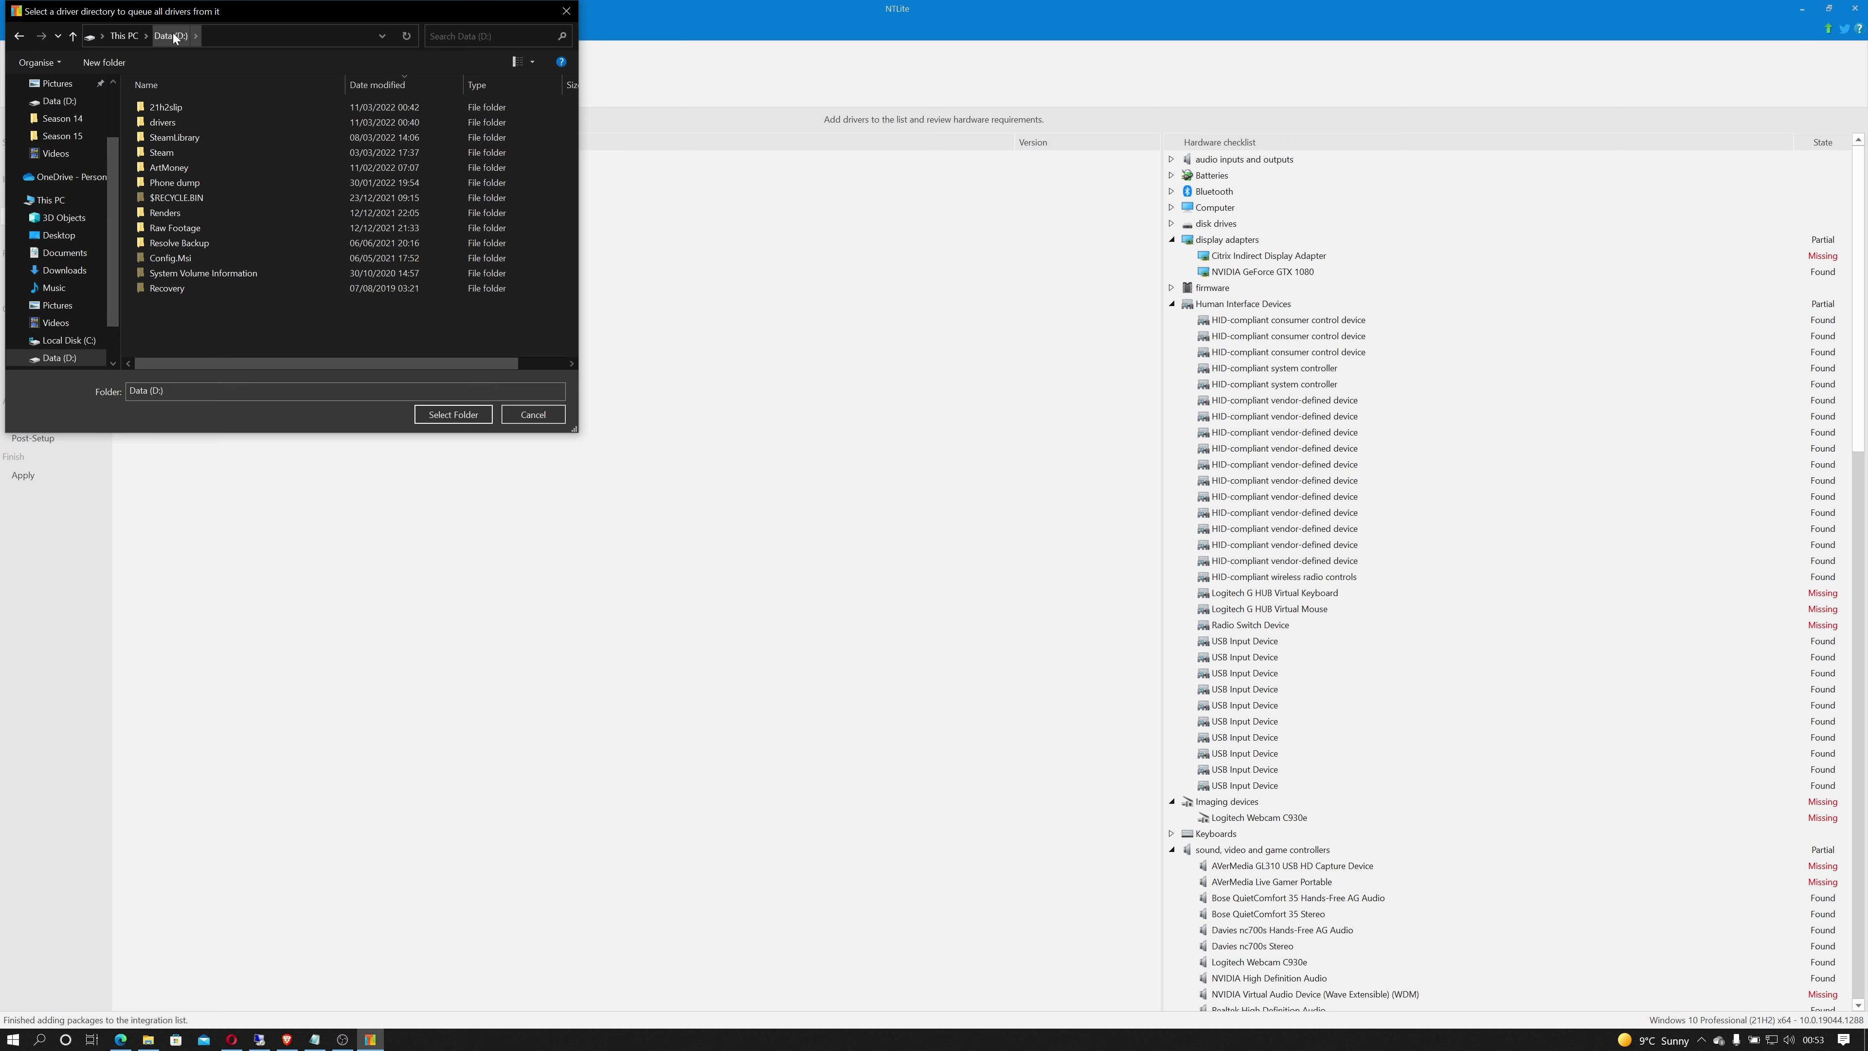
left_click(208, 125)
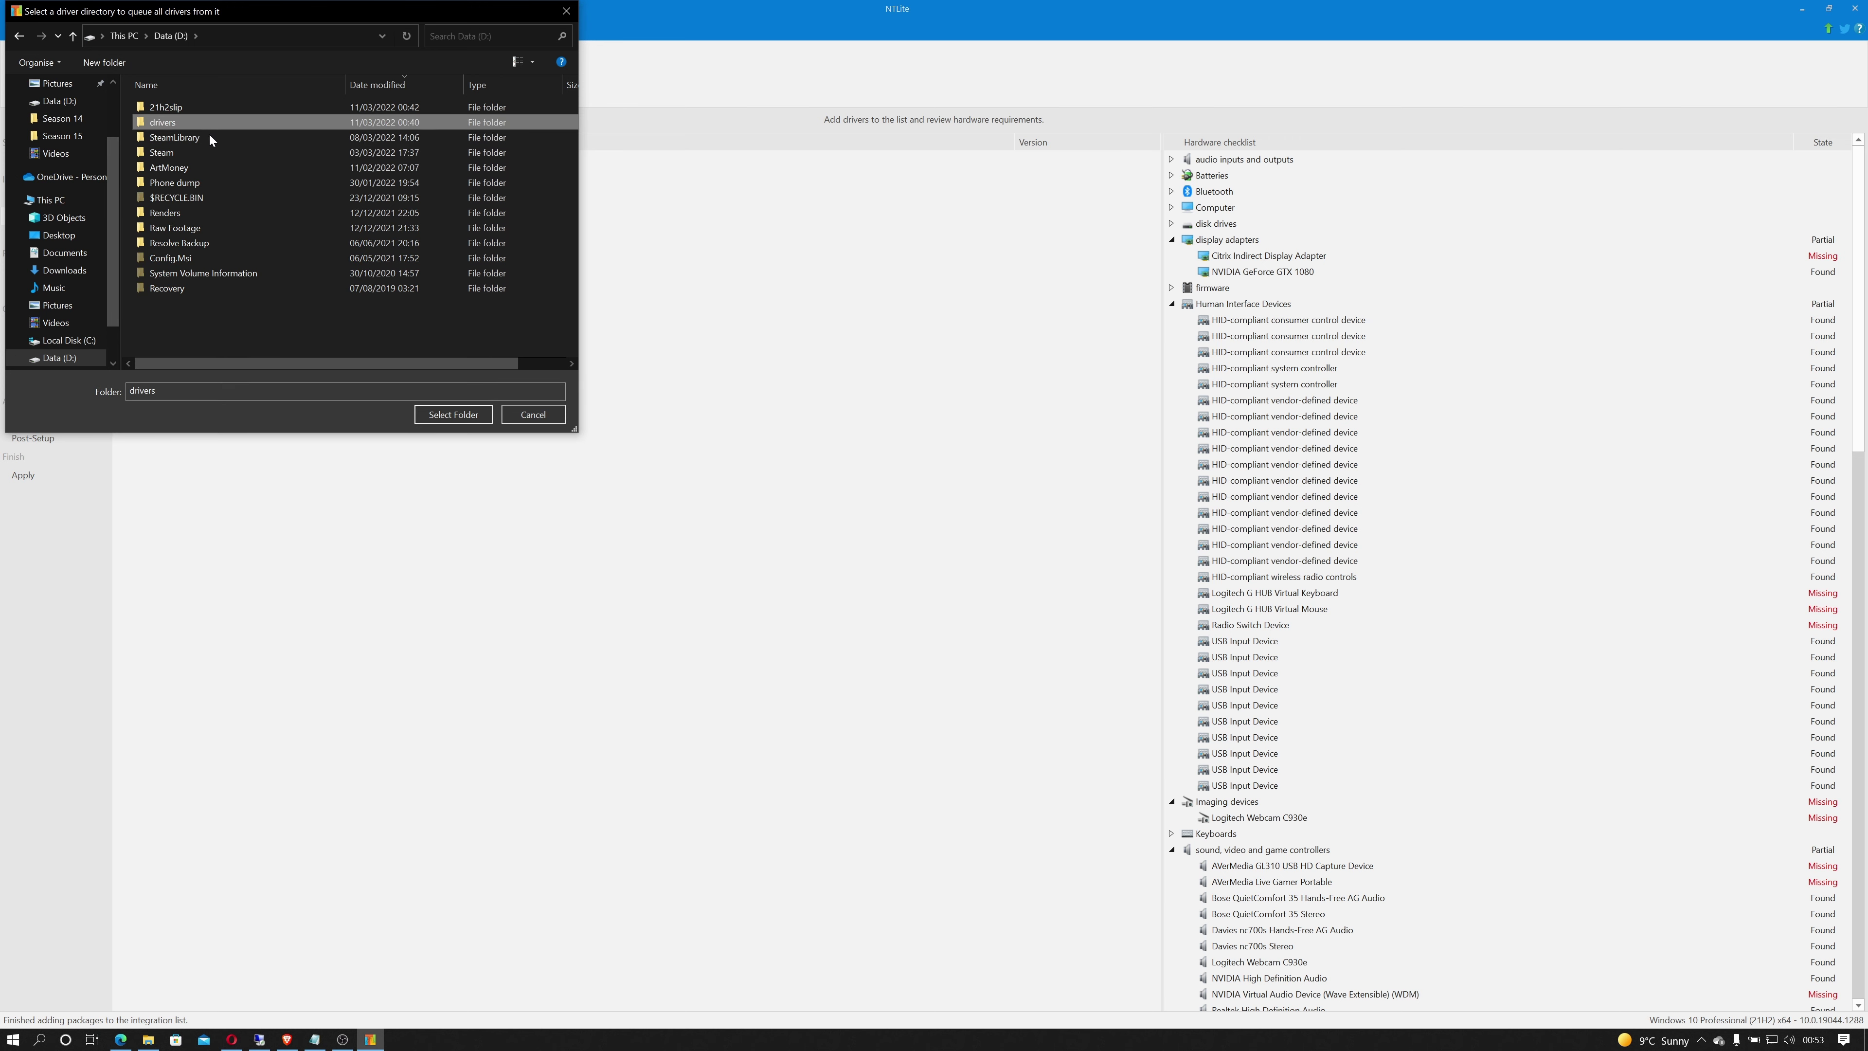
left_click(445, 414)
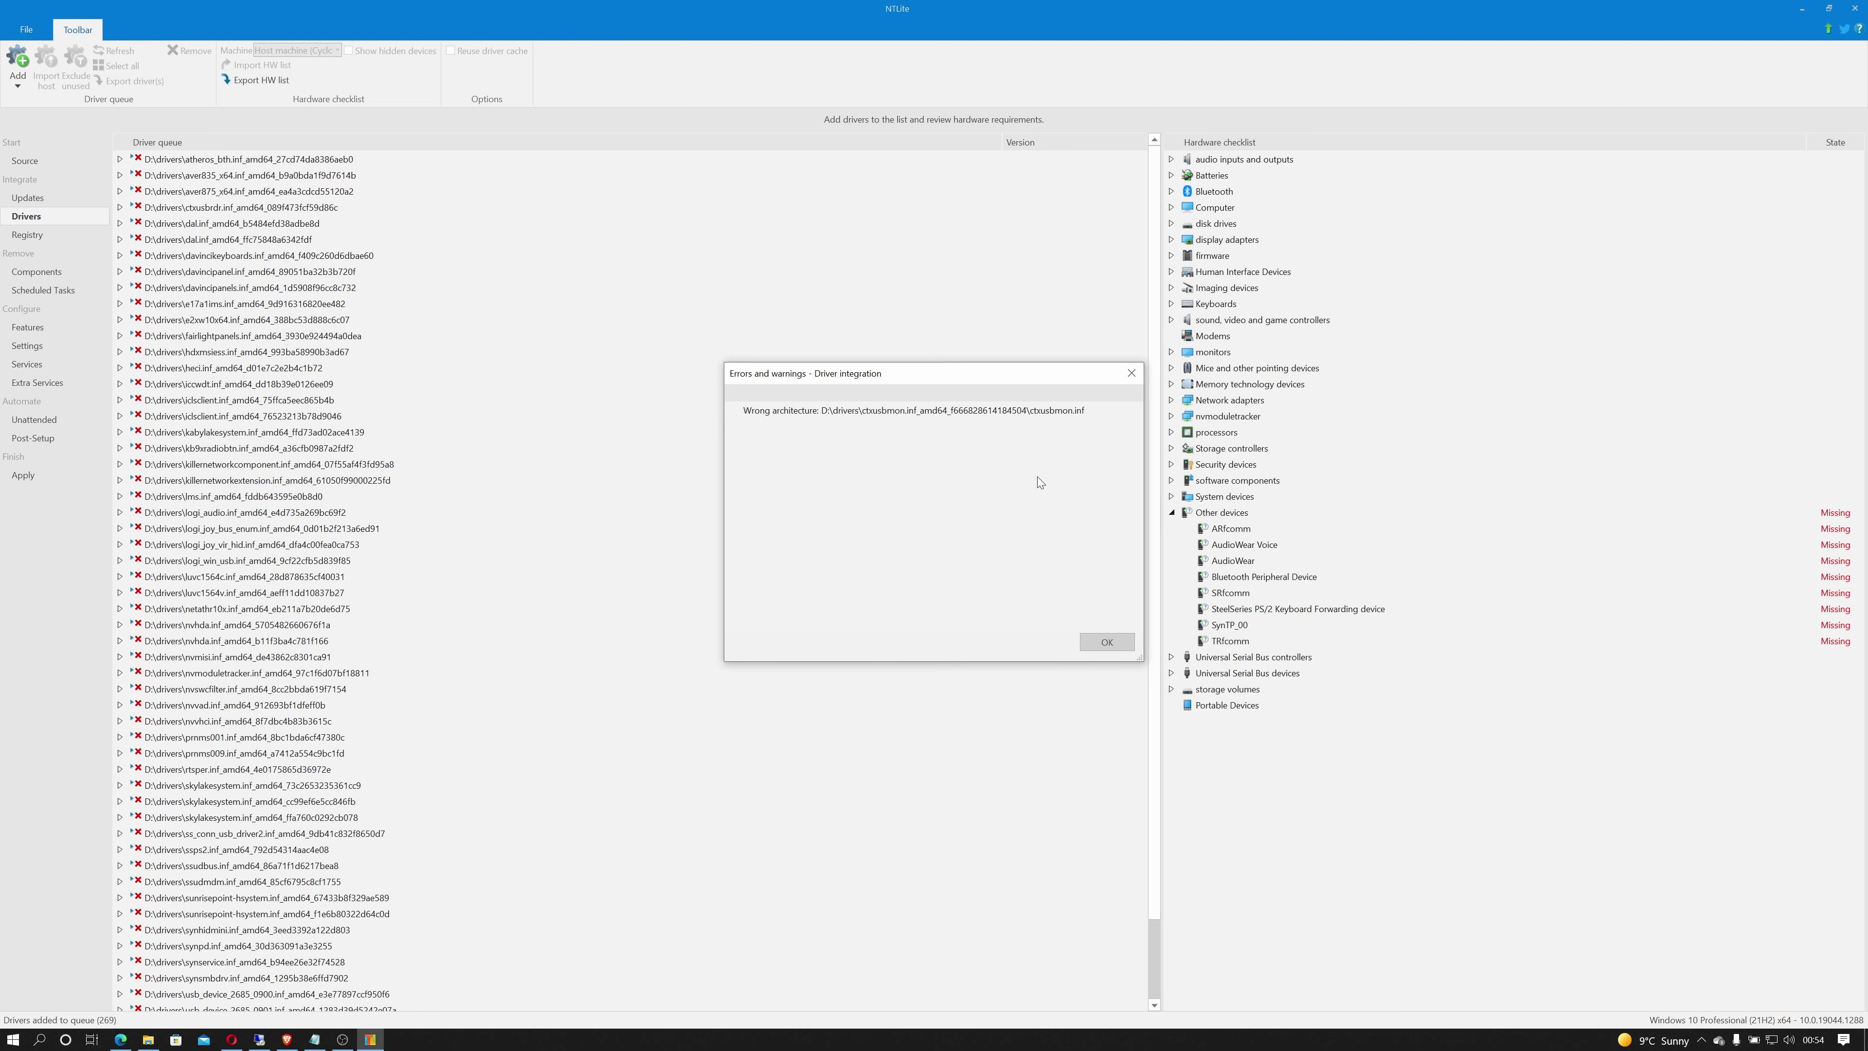
left_click(1106, 643)
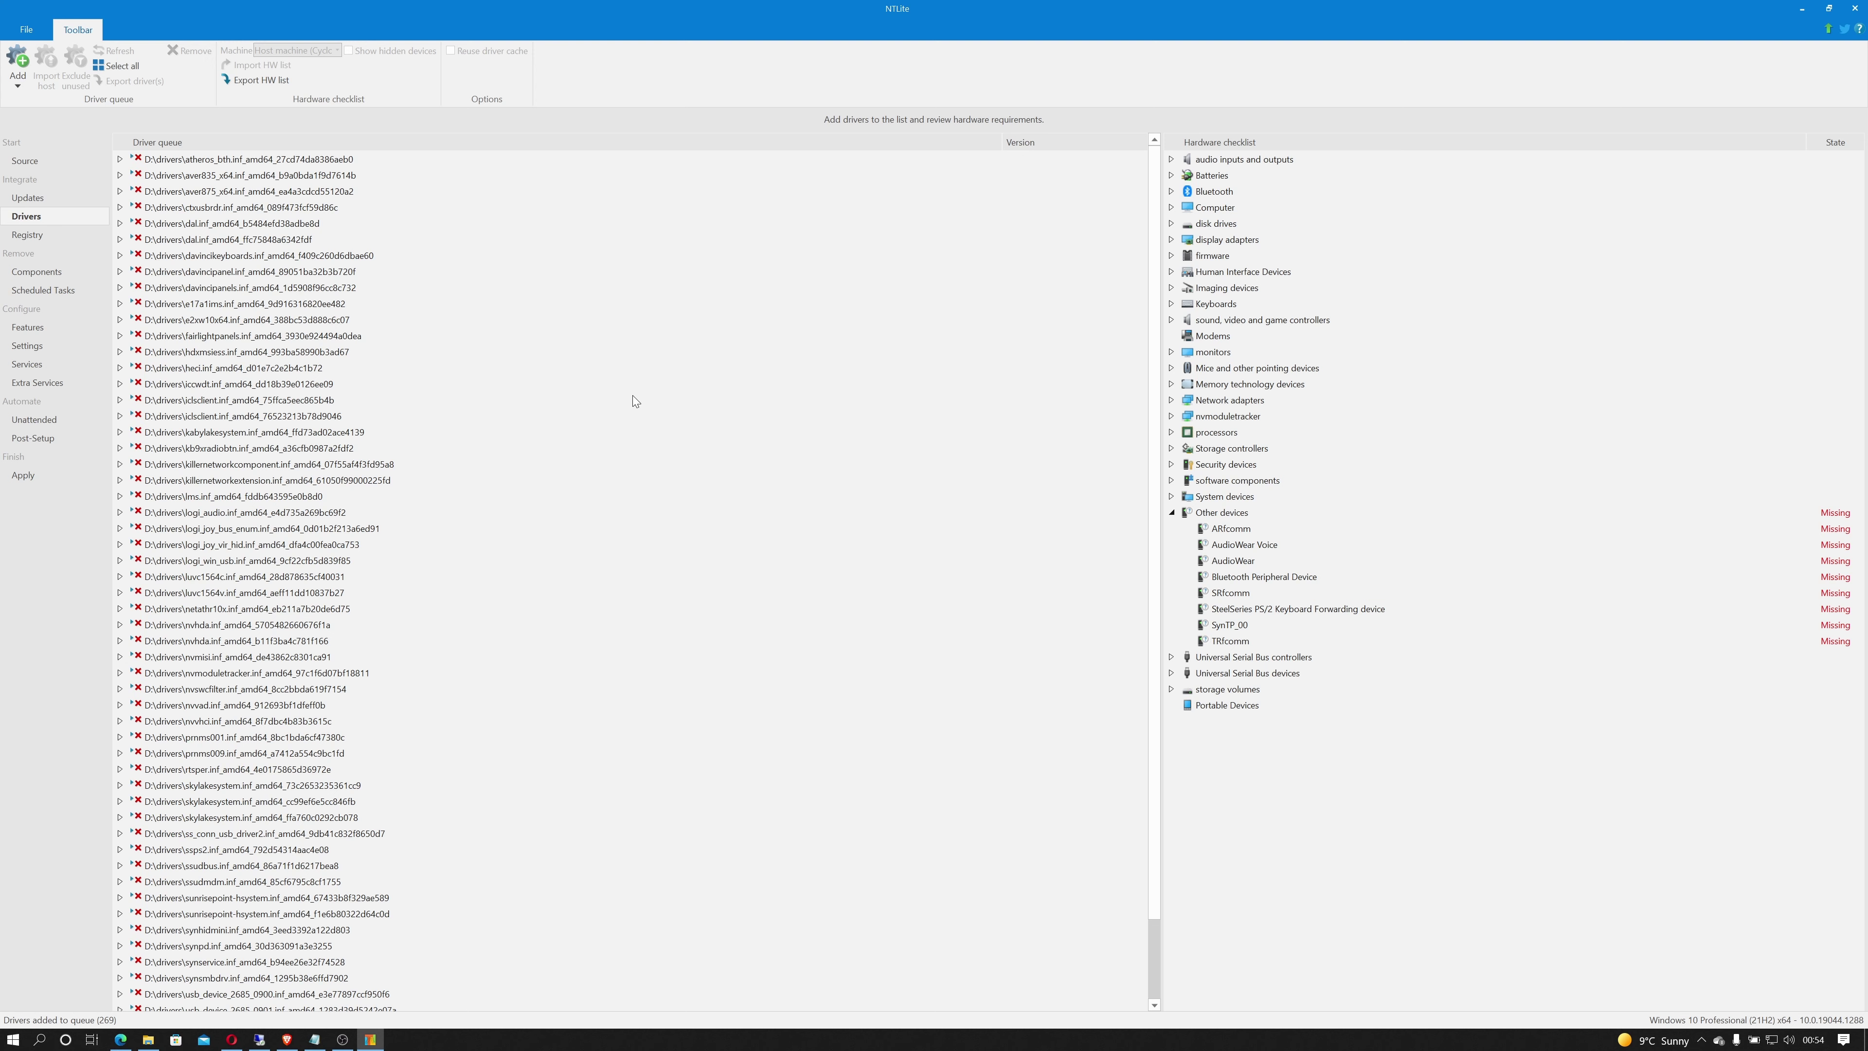
On the Apply page, choose saving the image with trimmed editions, removing nonessential editions.
left_click(23, 475)
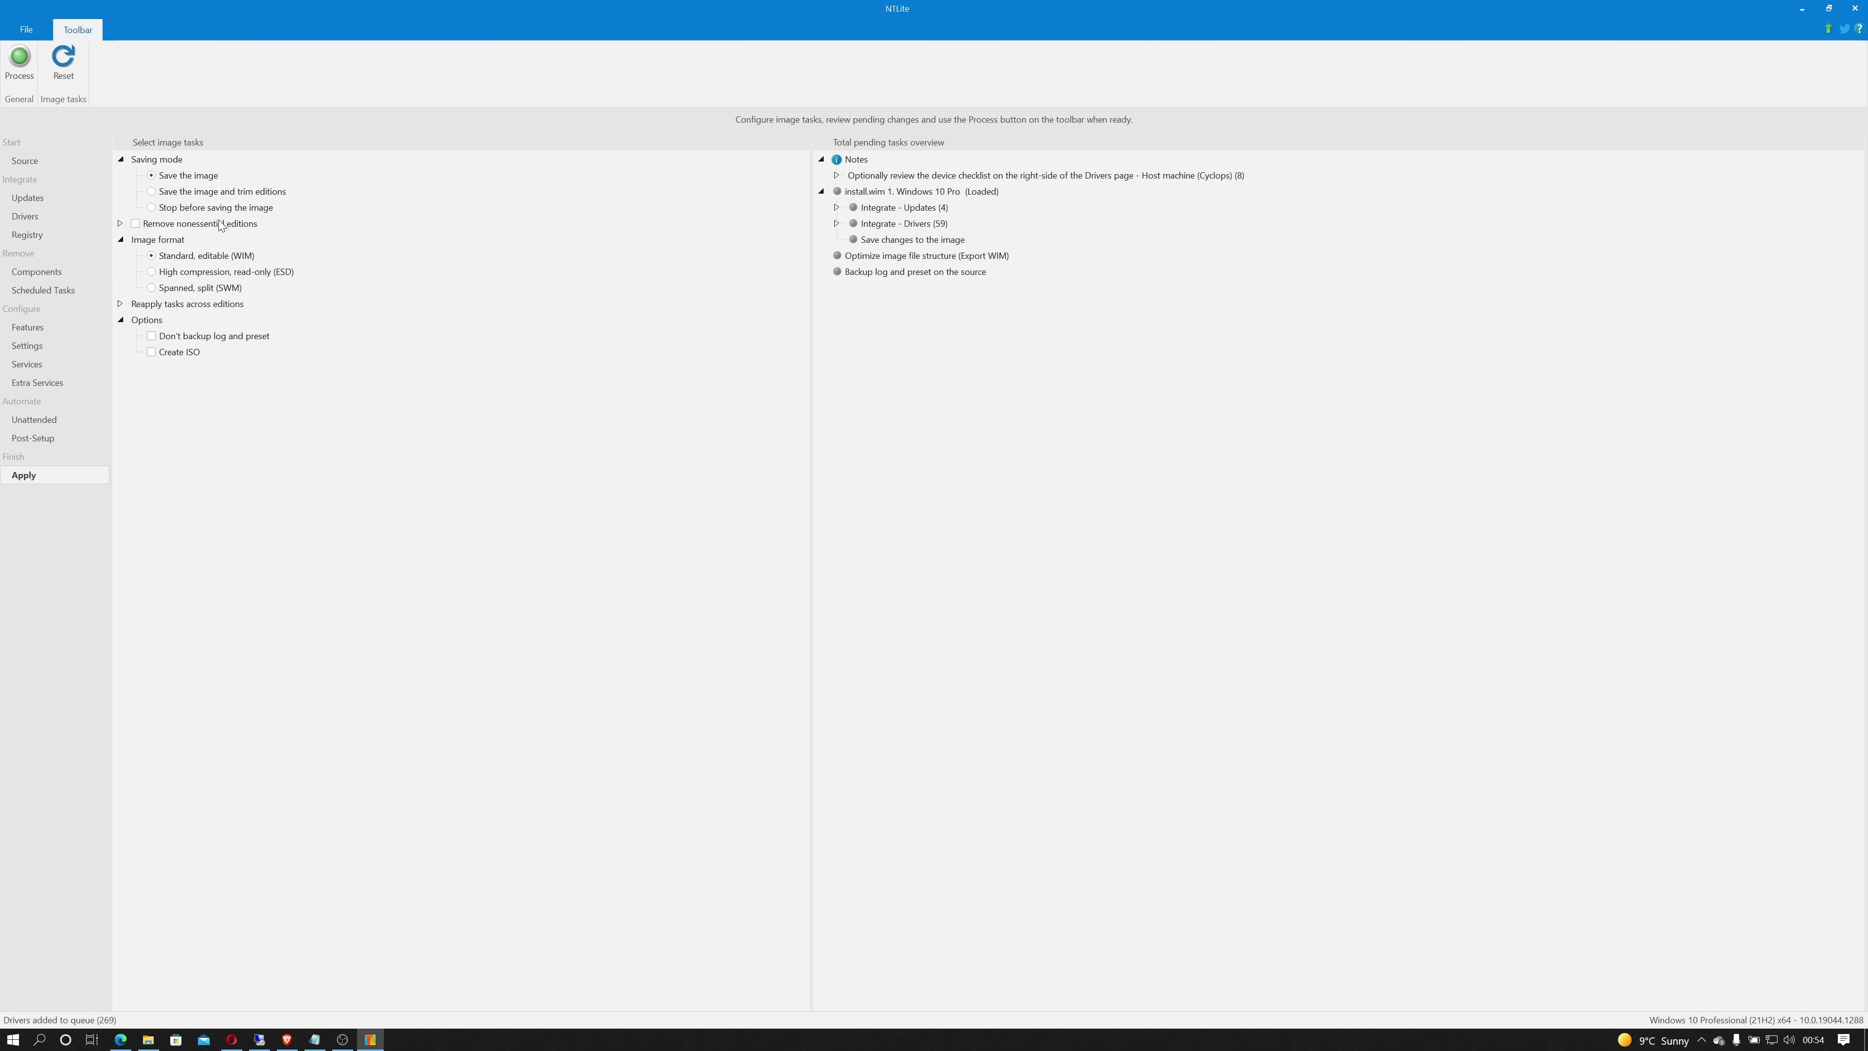
left_click(151, 192)
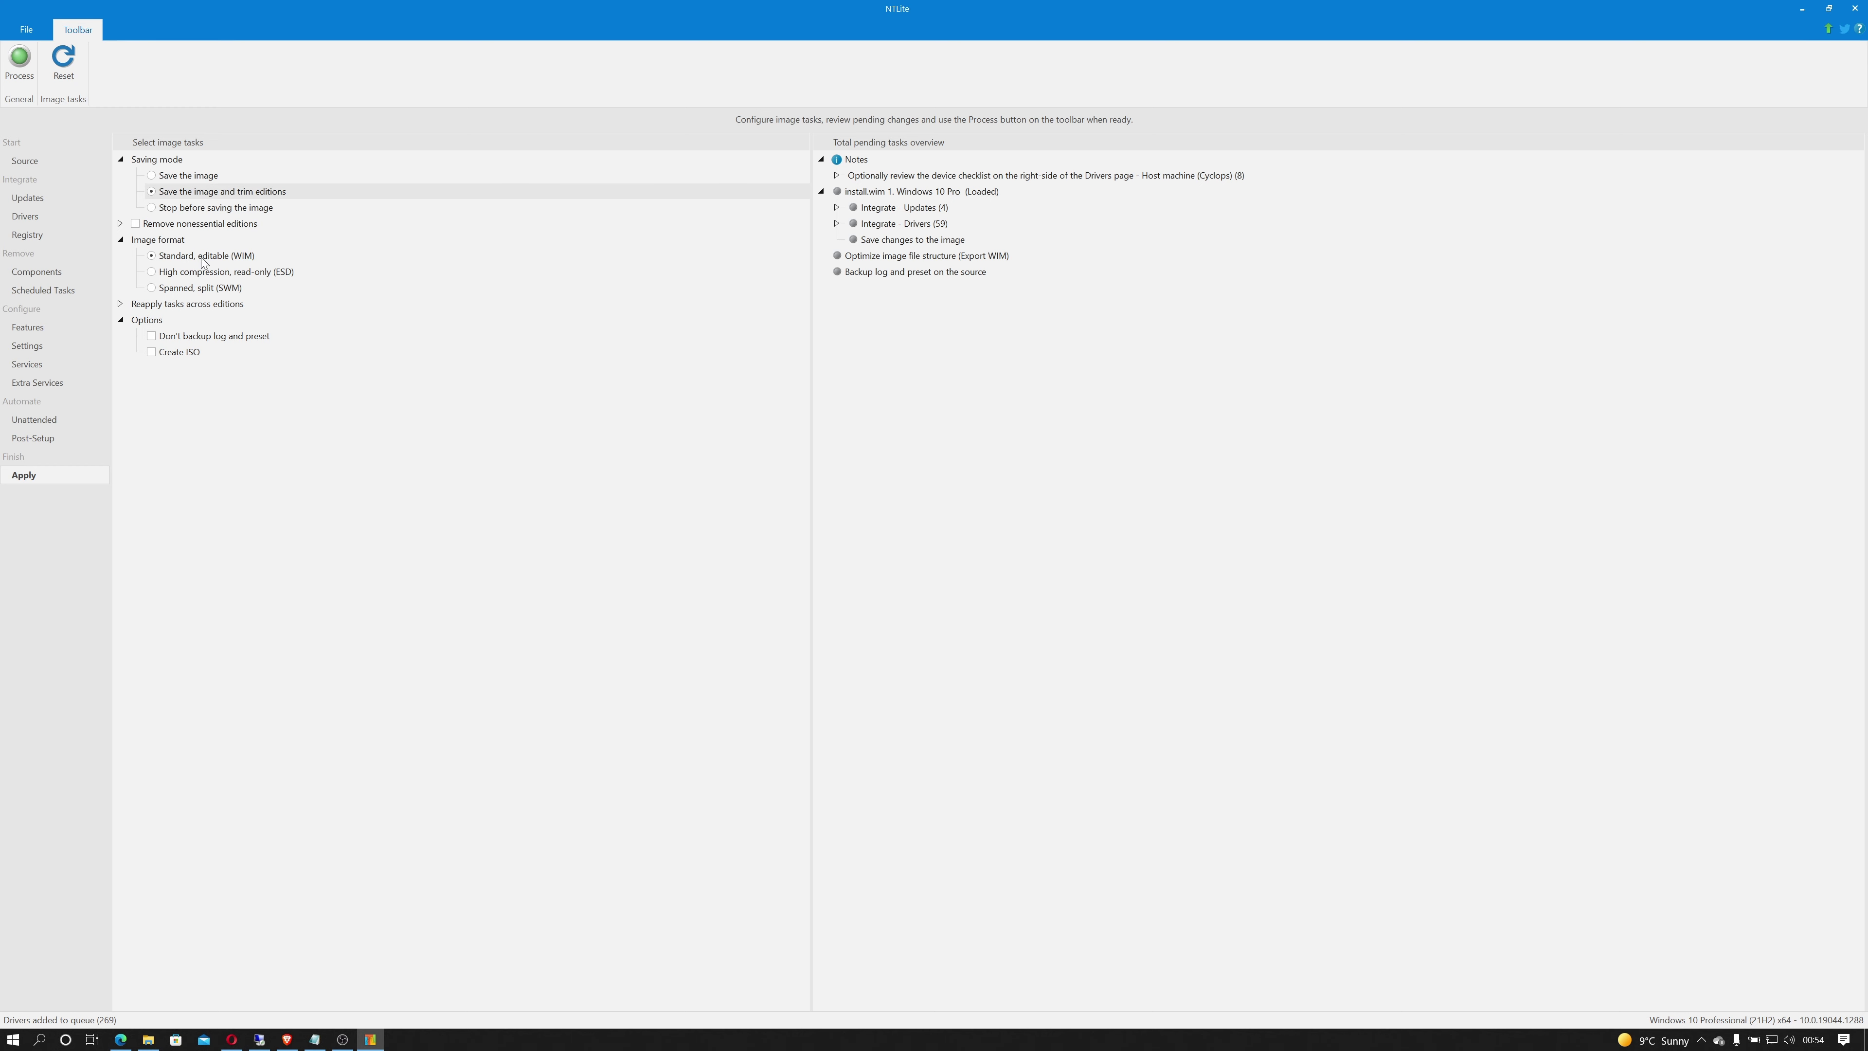
left_click(135, 224)
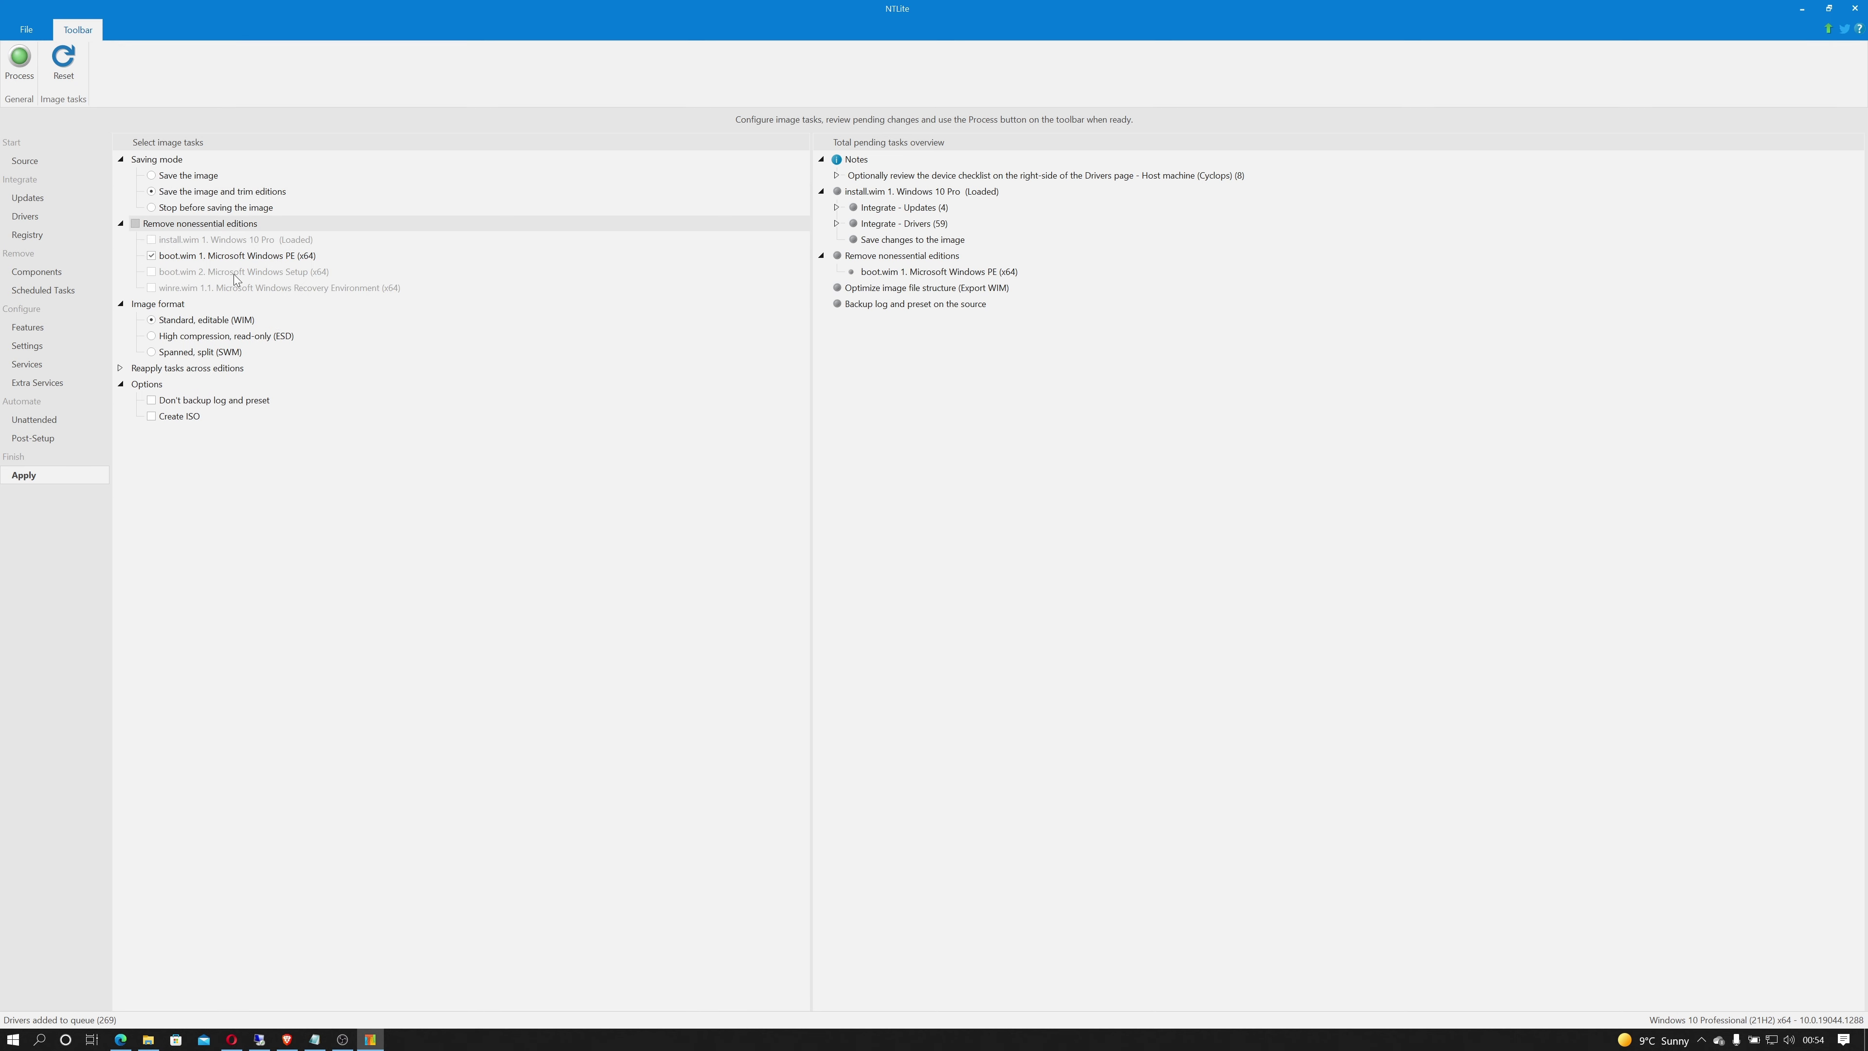
Enable Create ISO, saving NTLite.iso to Downloads with the label 'march-21h2'.
left_click(165, 417)
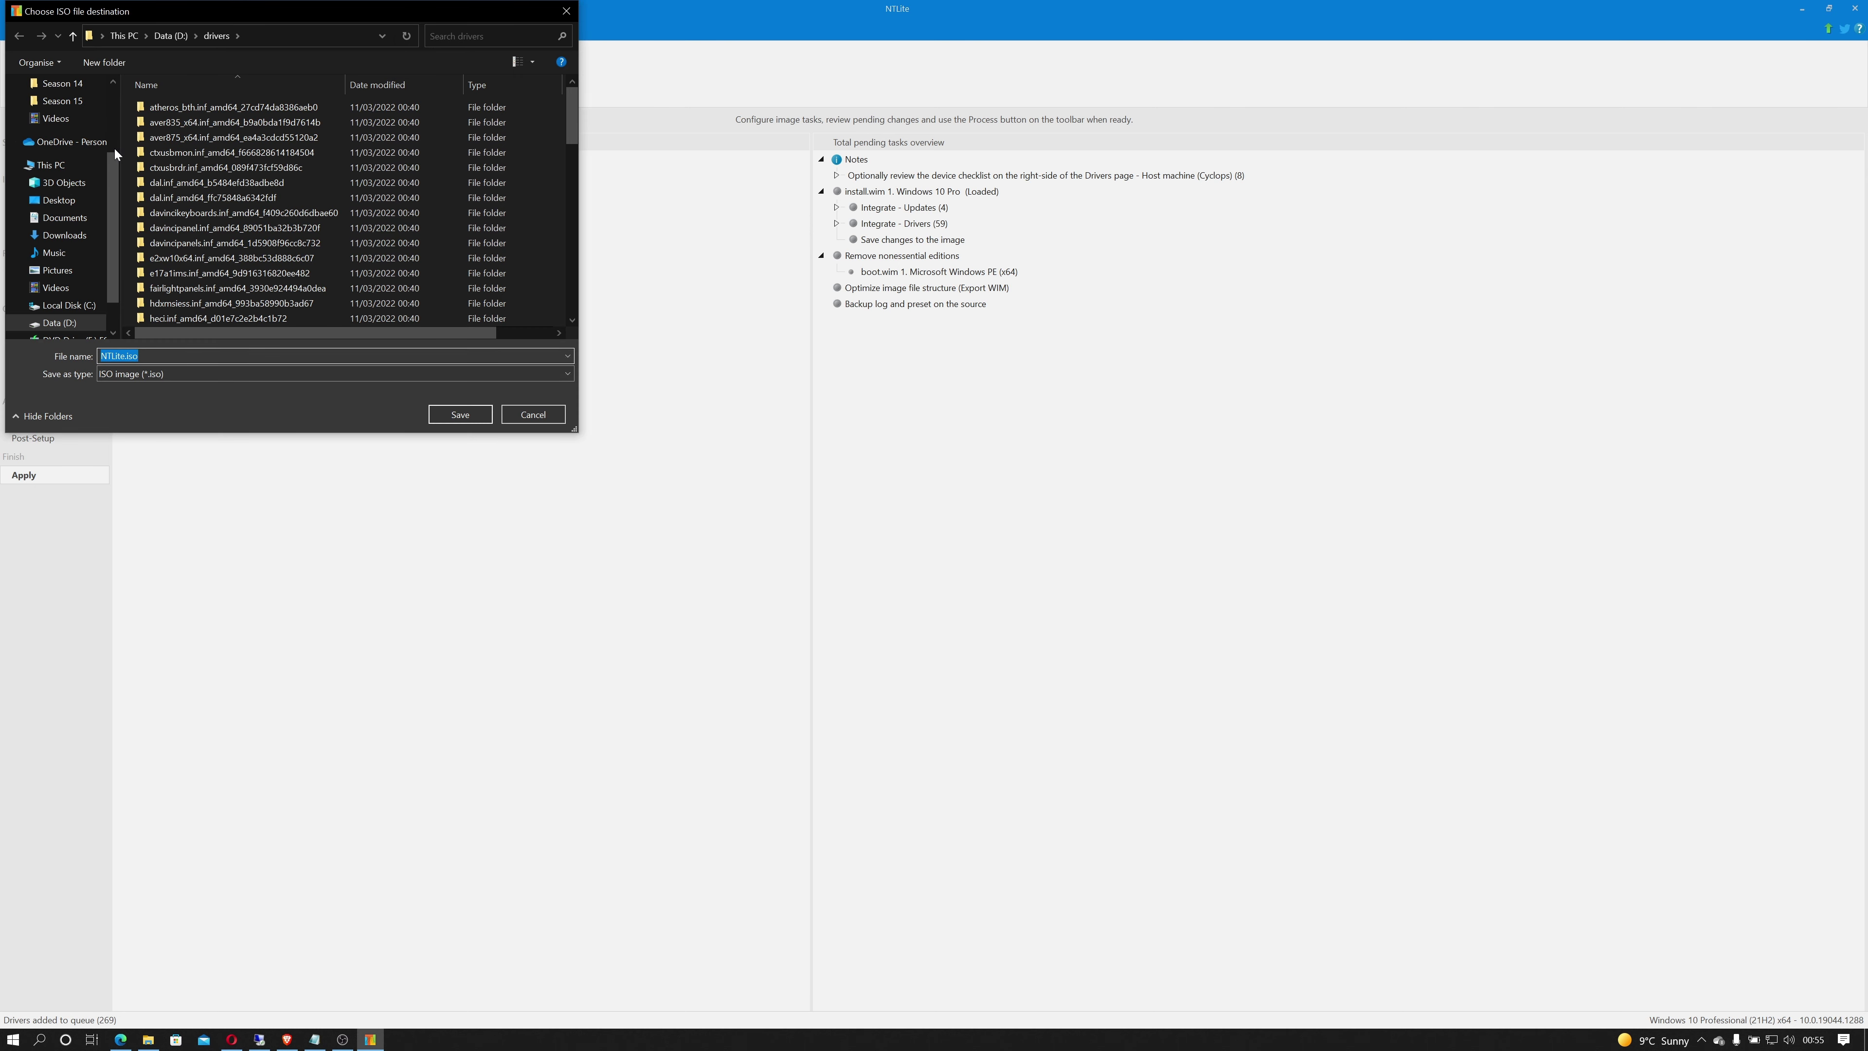
scroll(114, 147, "up", 3)
left_click(64, 129)
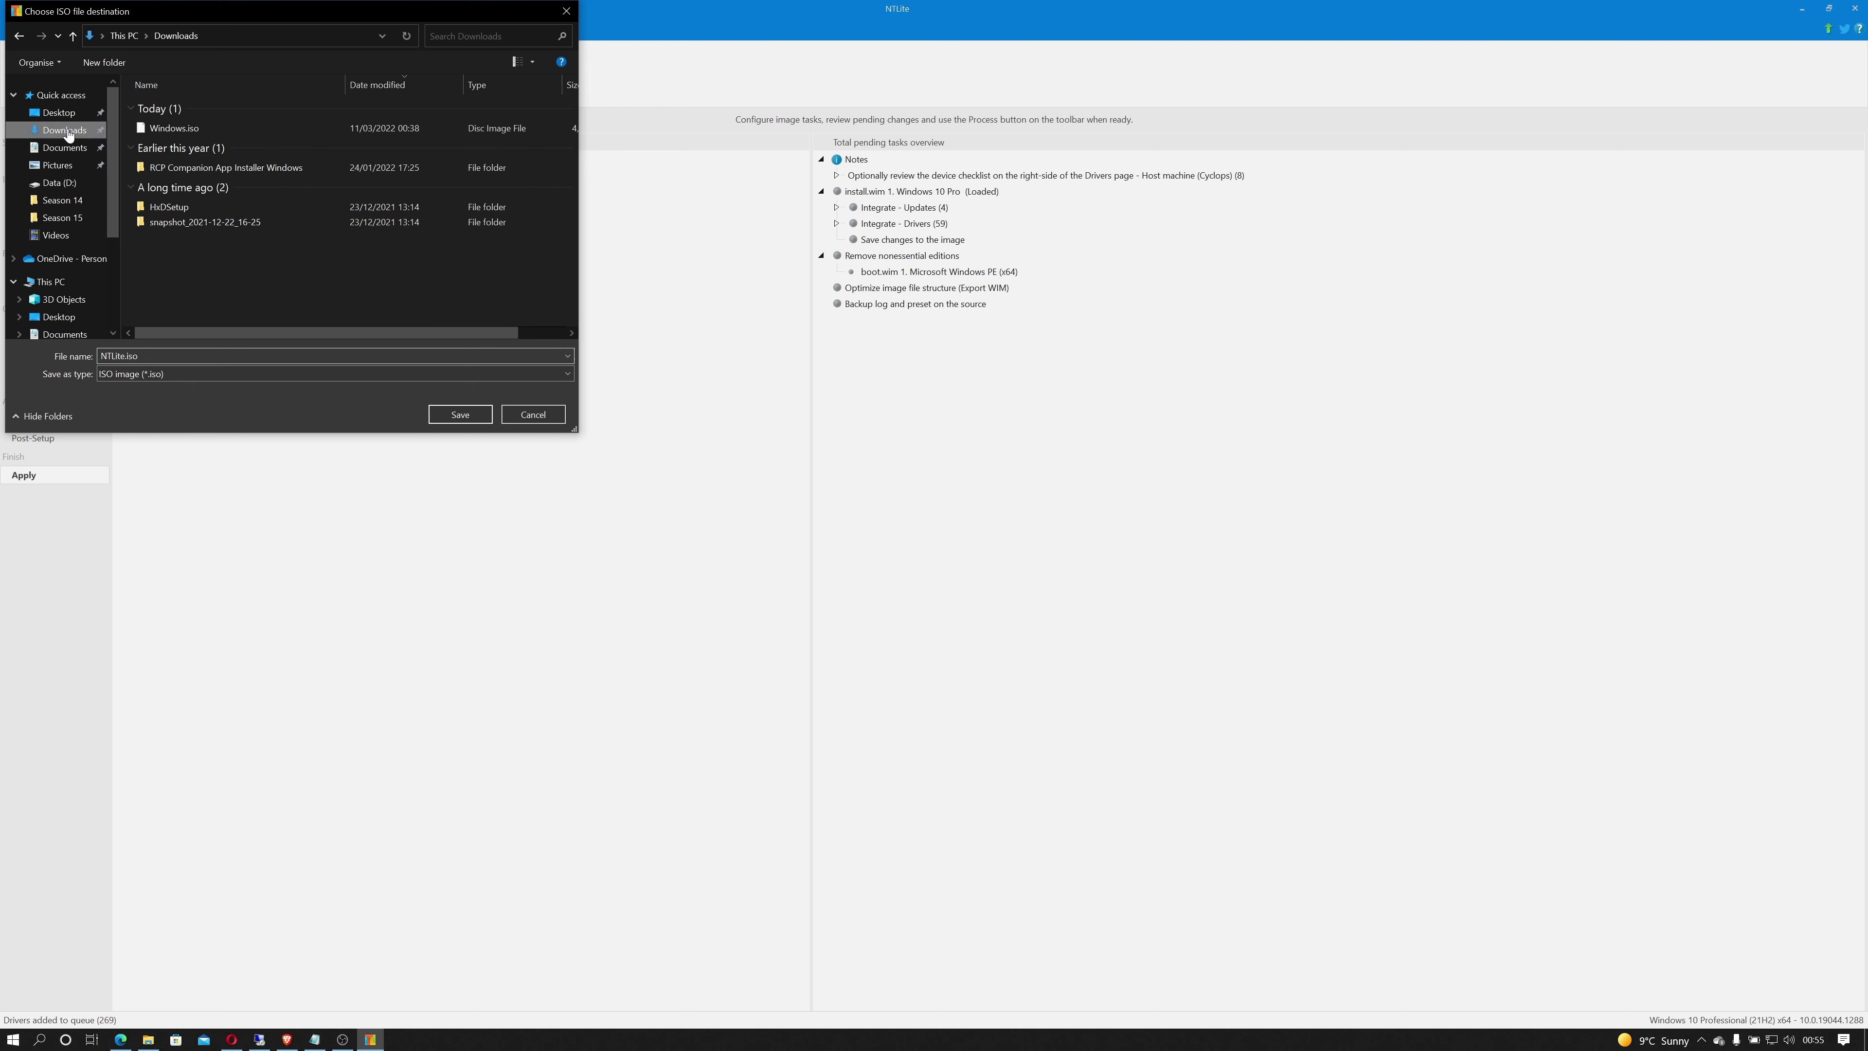
left_click(449, 414)
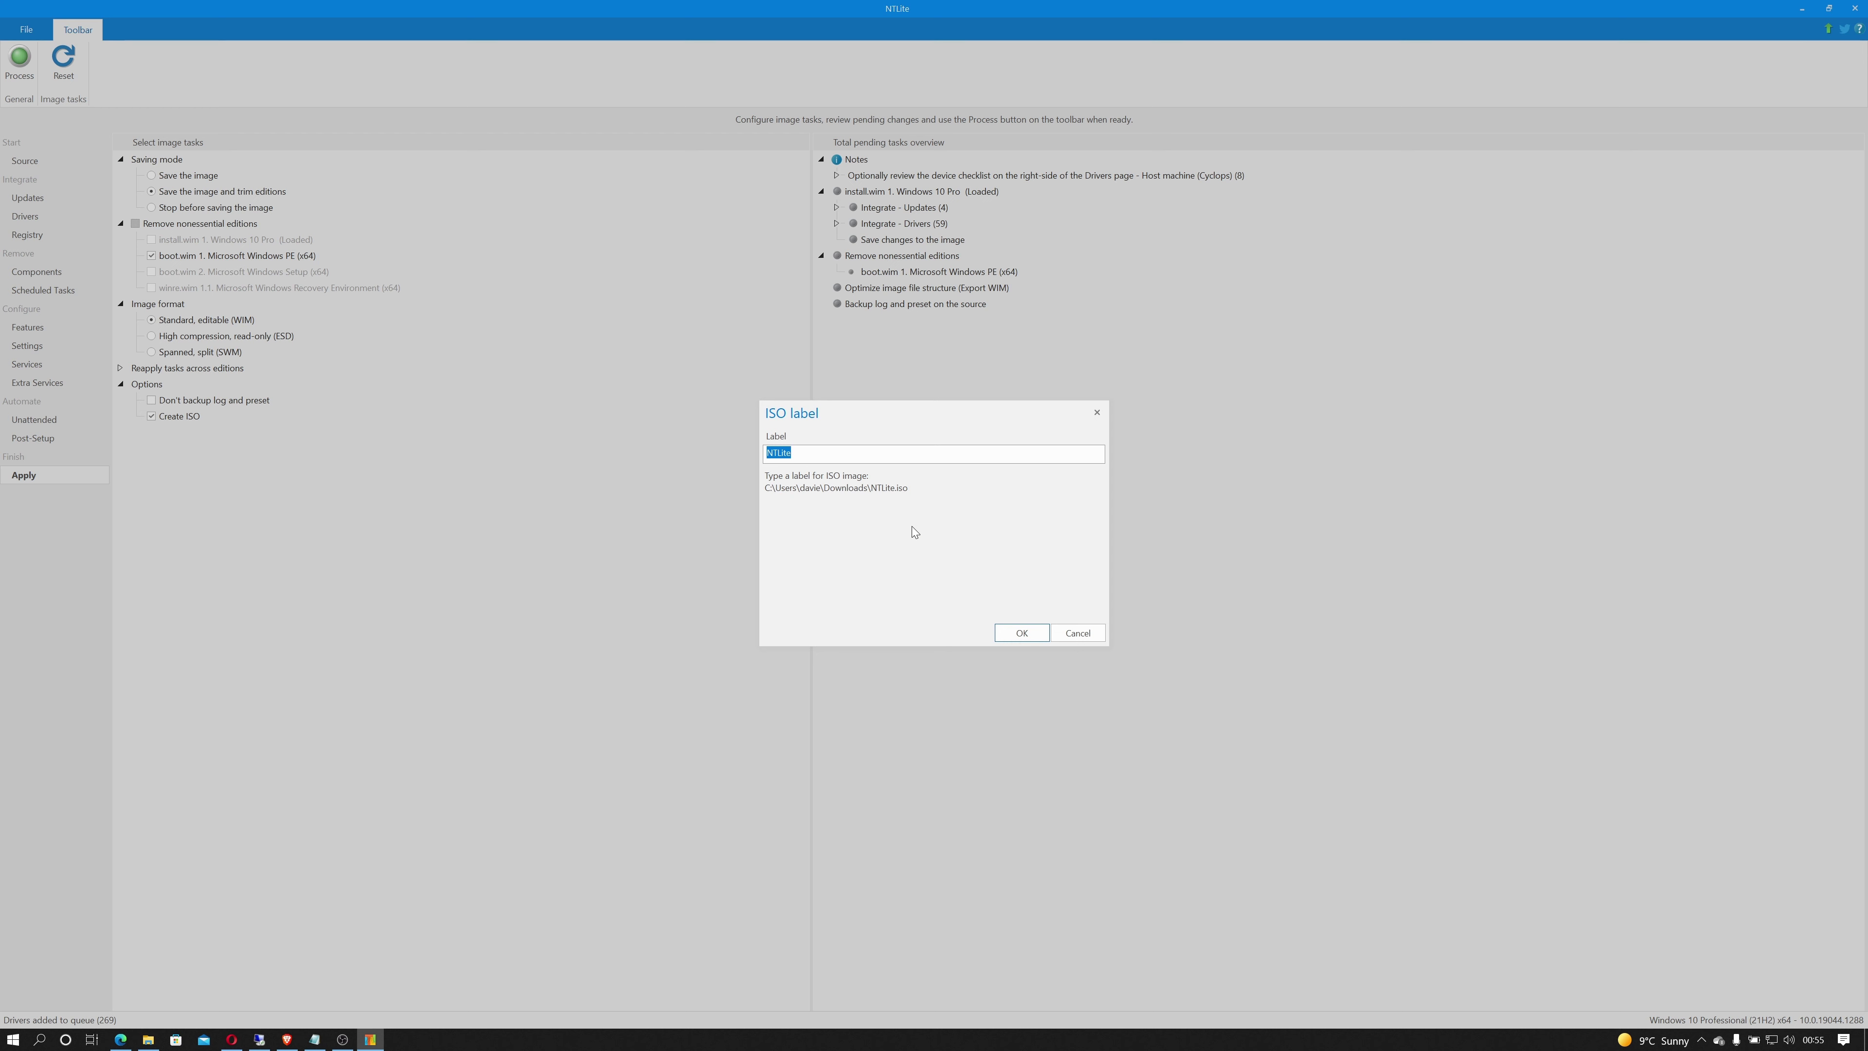
type("march-21h2")
left_click(1022, 632)
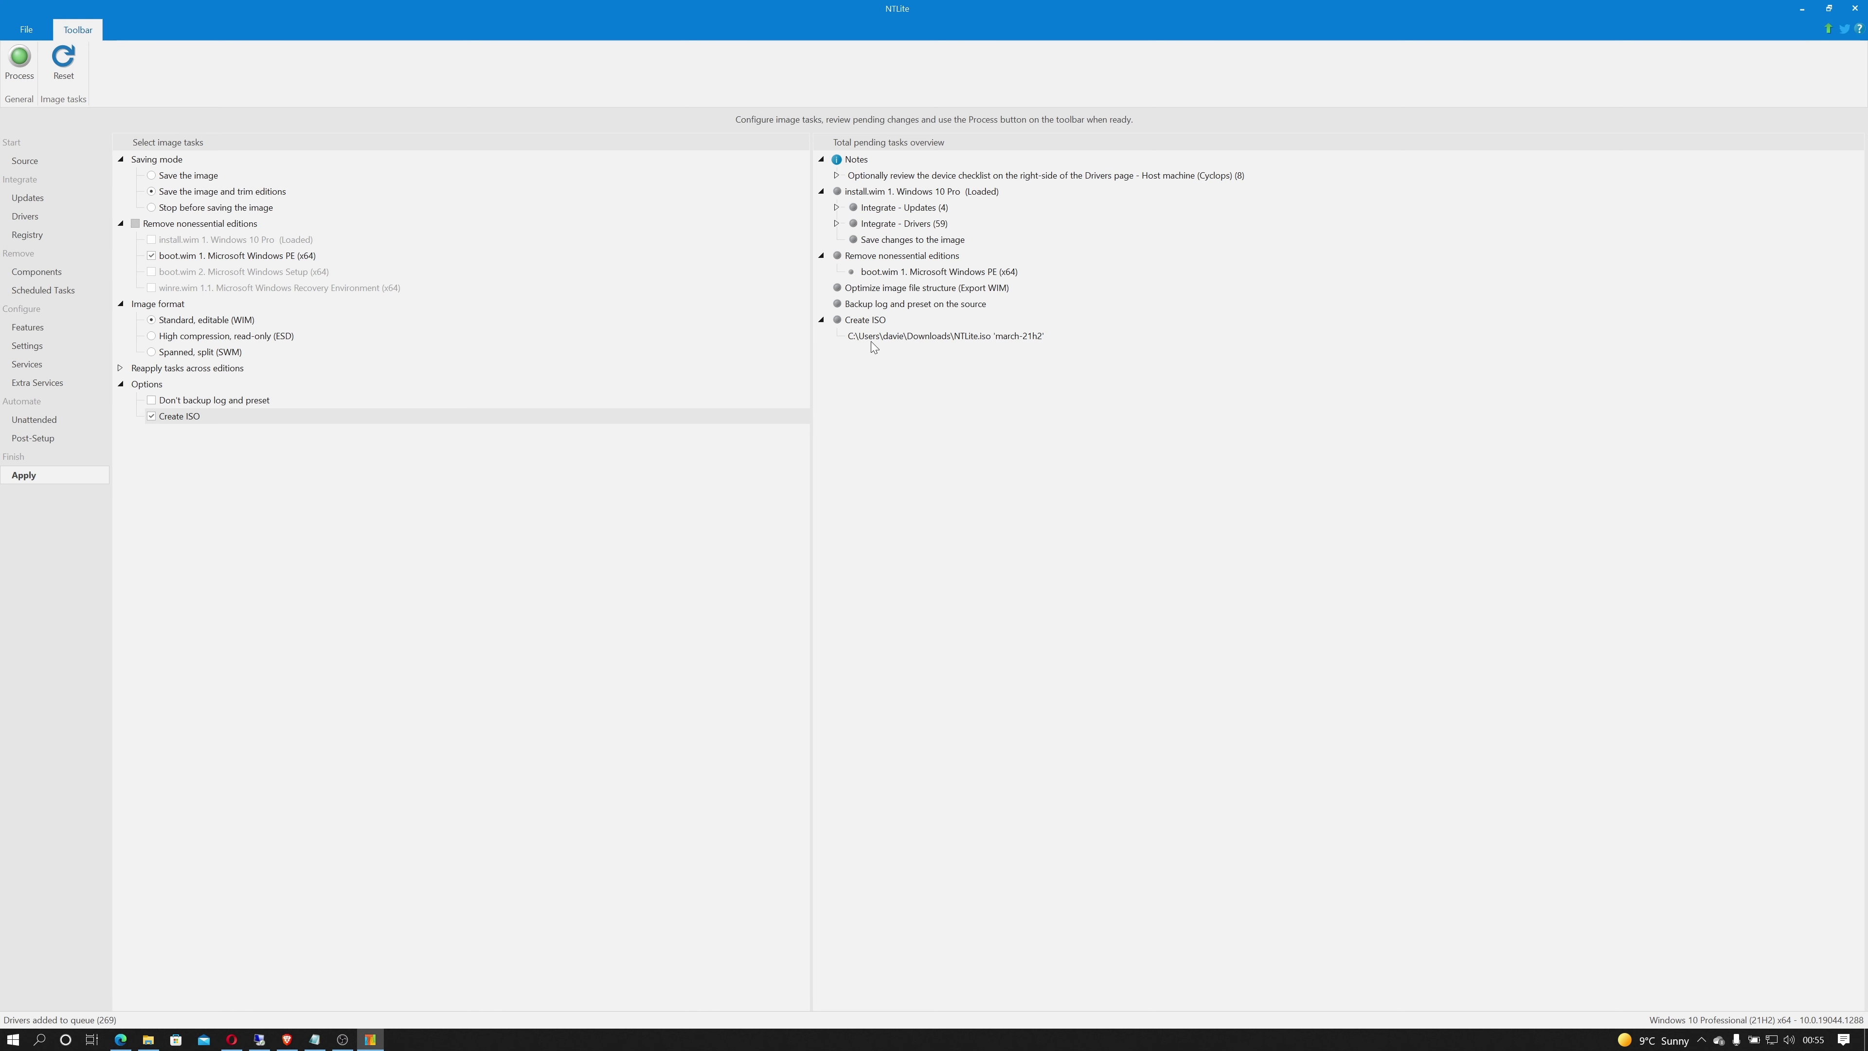
Start processing, accept the Windows Defender prompt, and confirm applying changes without future reminders.
left_click(19, 59)
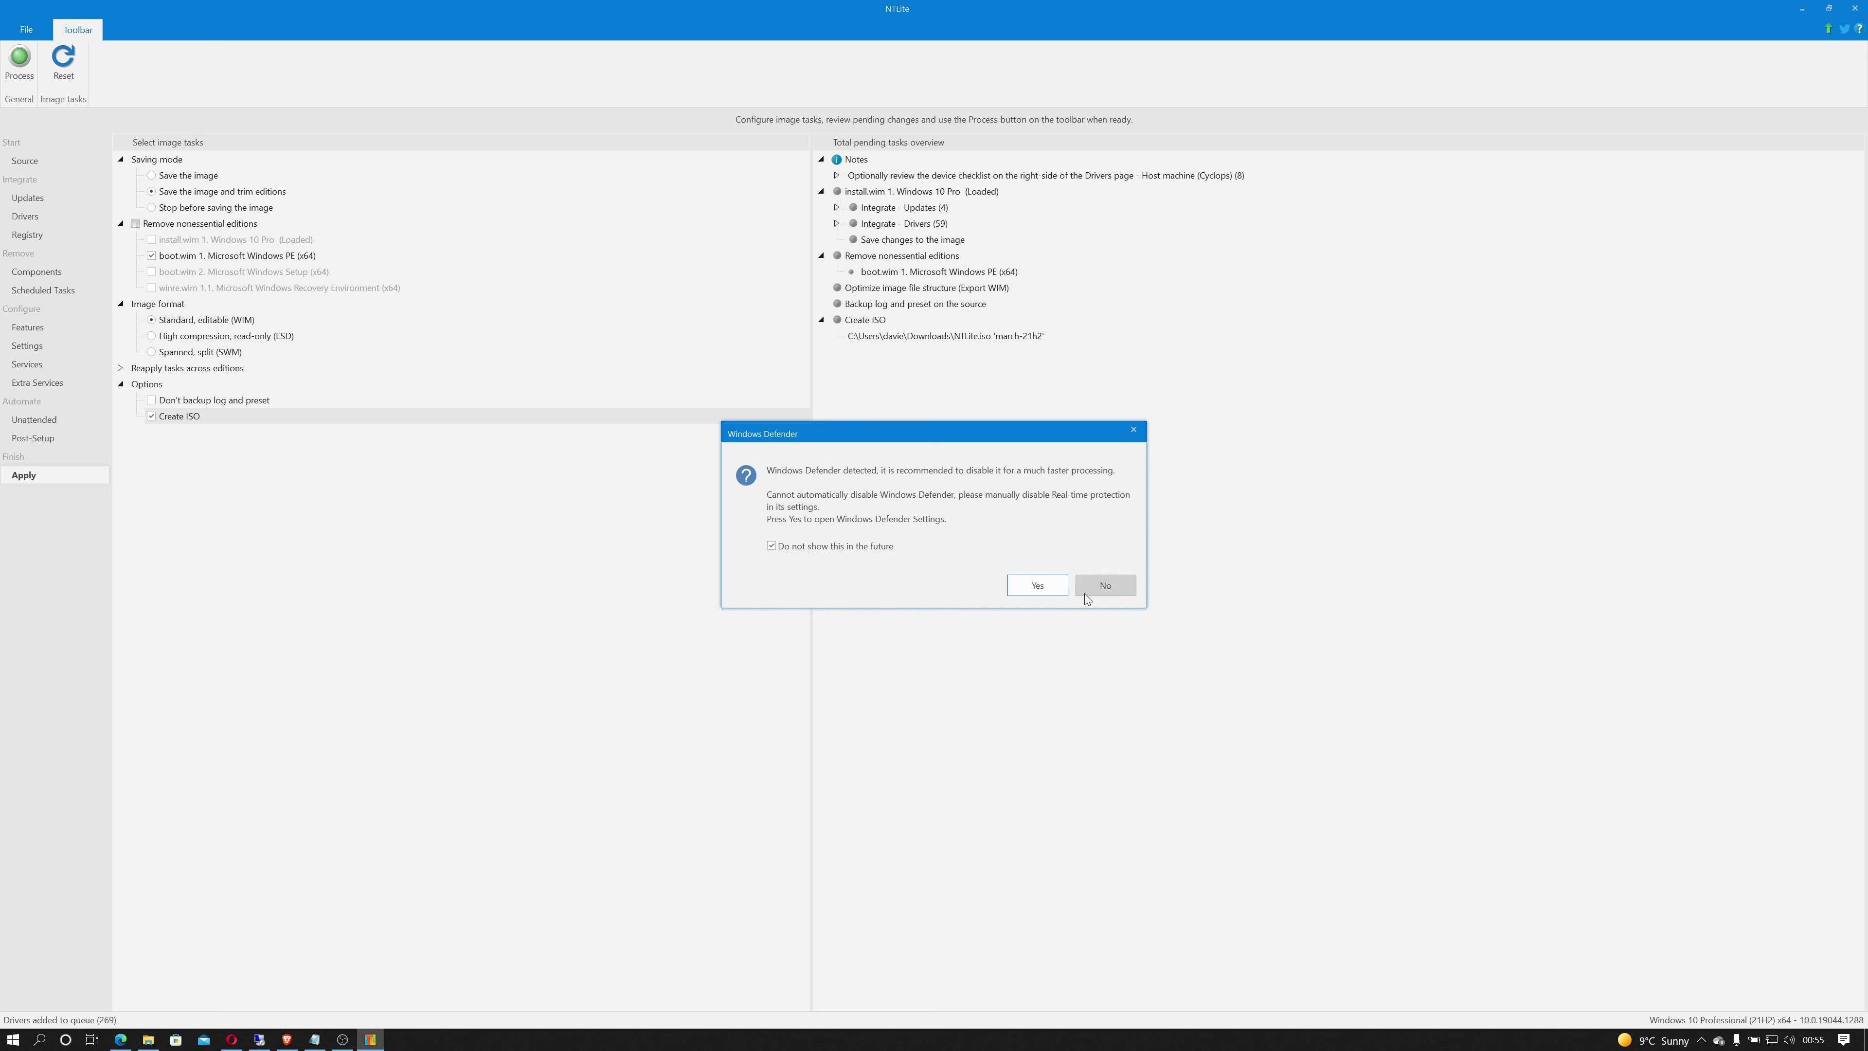
left_click(1026, 589)
left_click(894, 36)
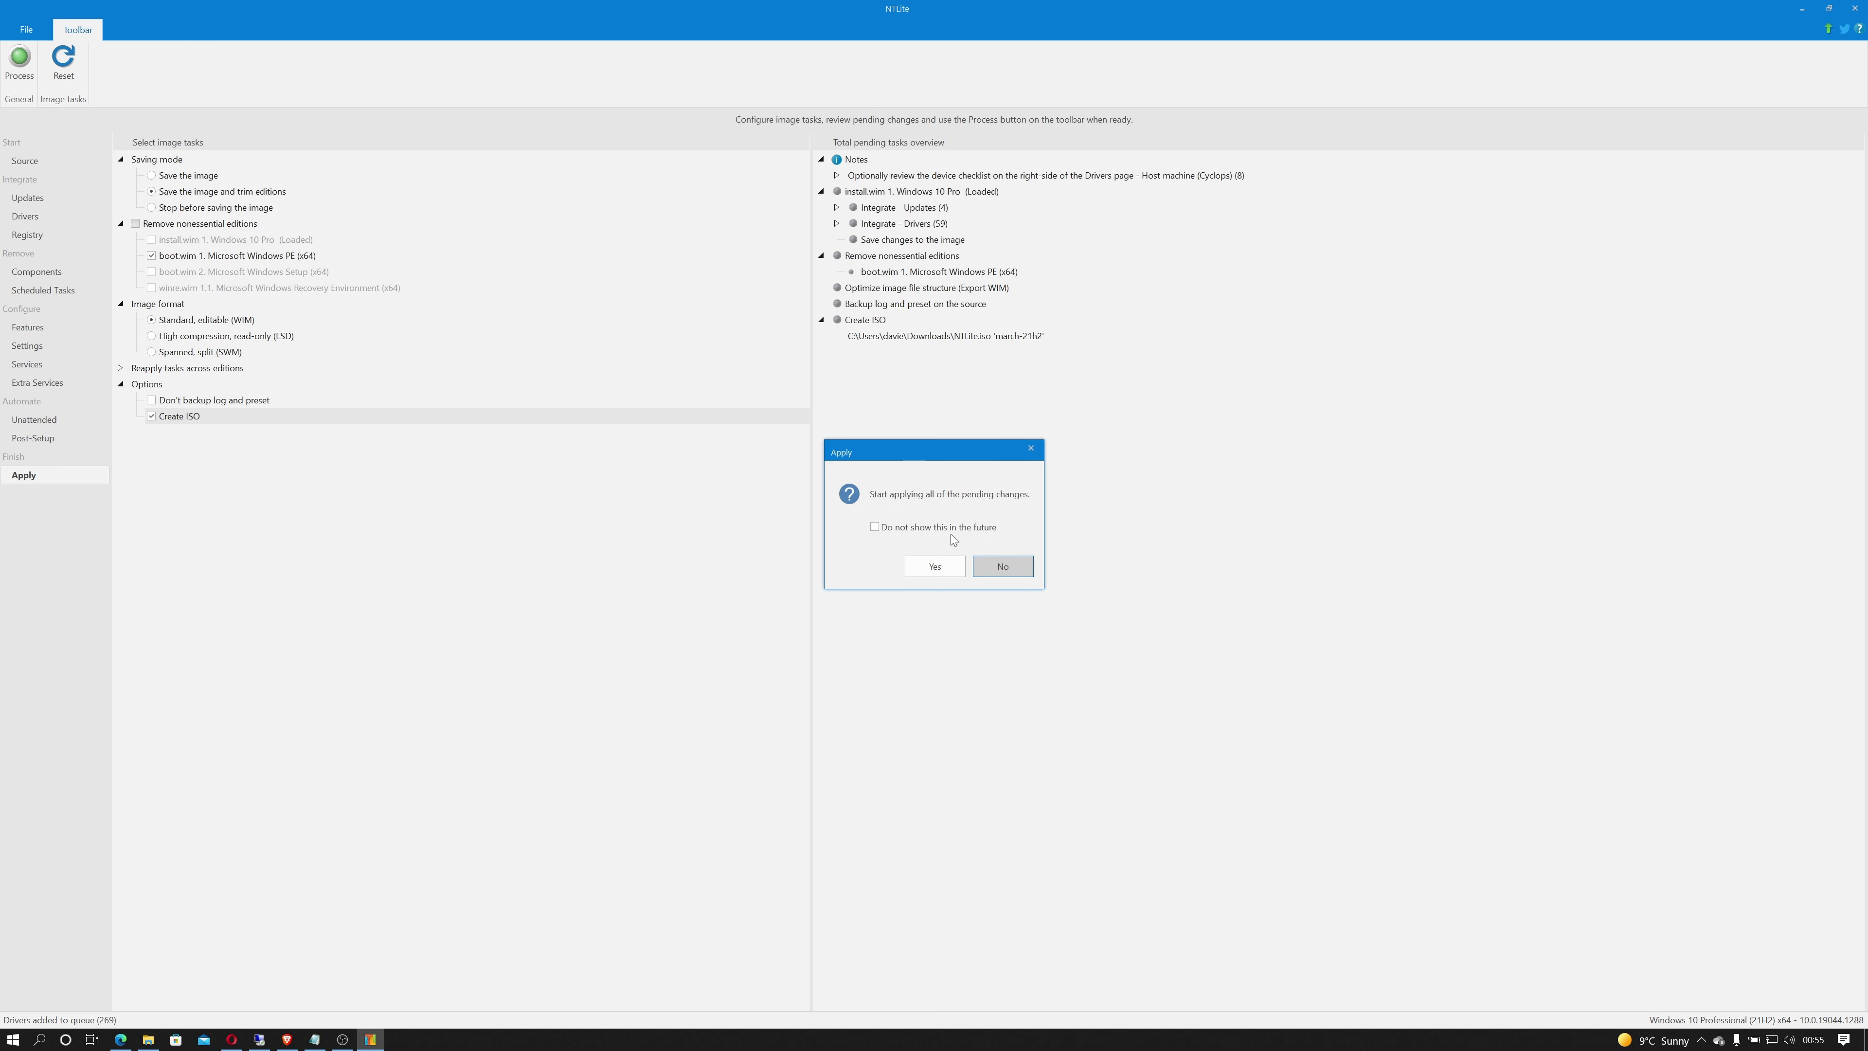
left_click(905, 527)
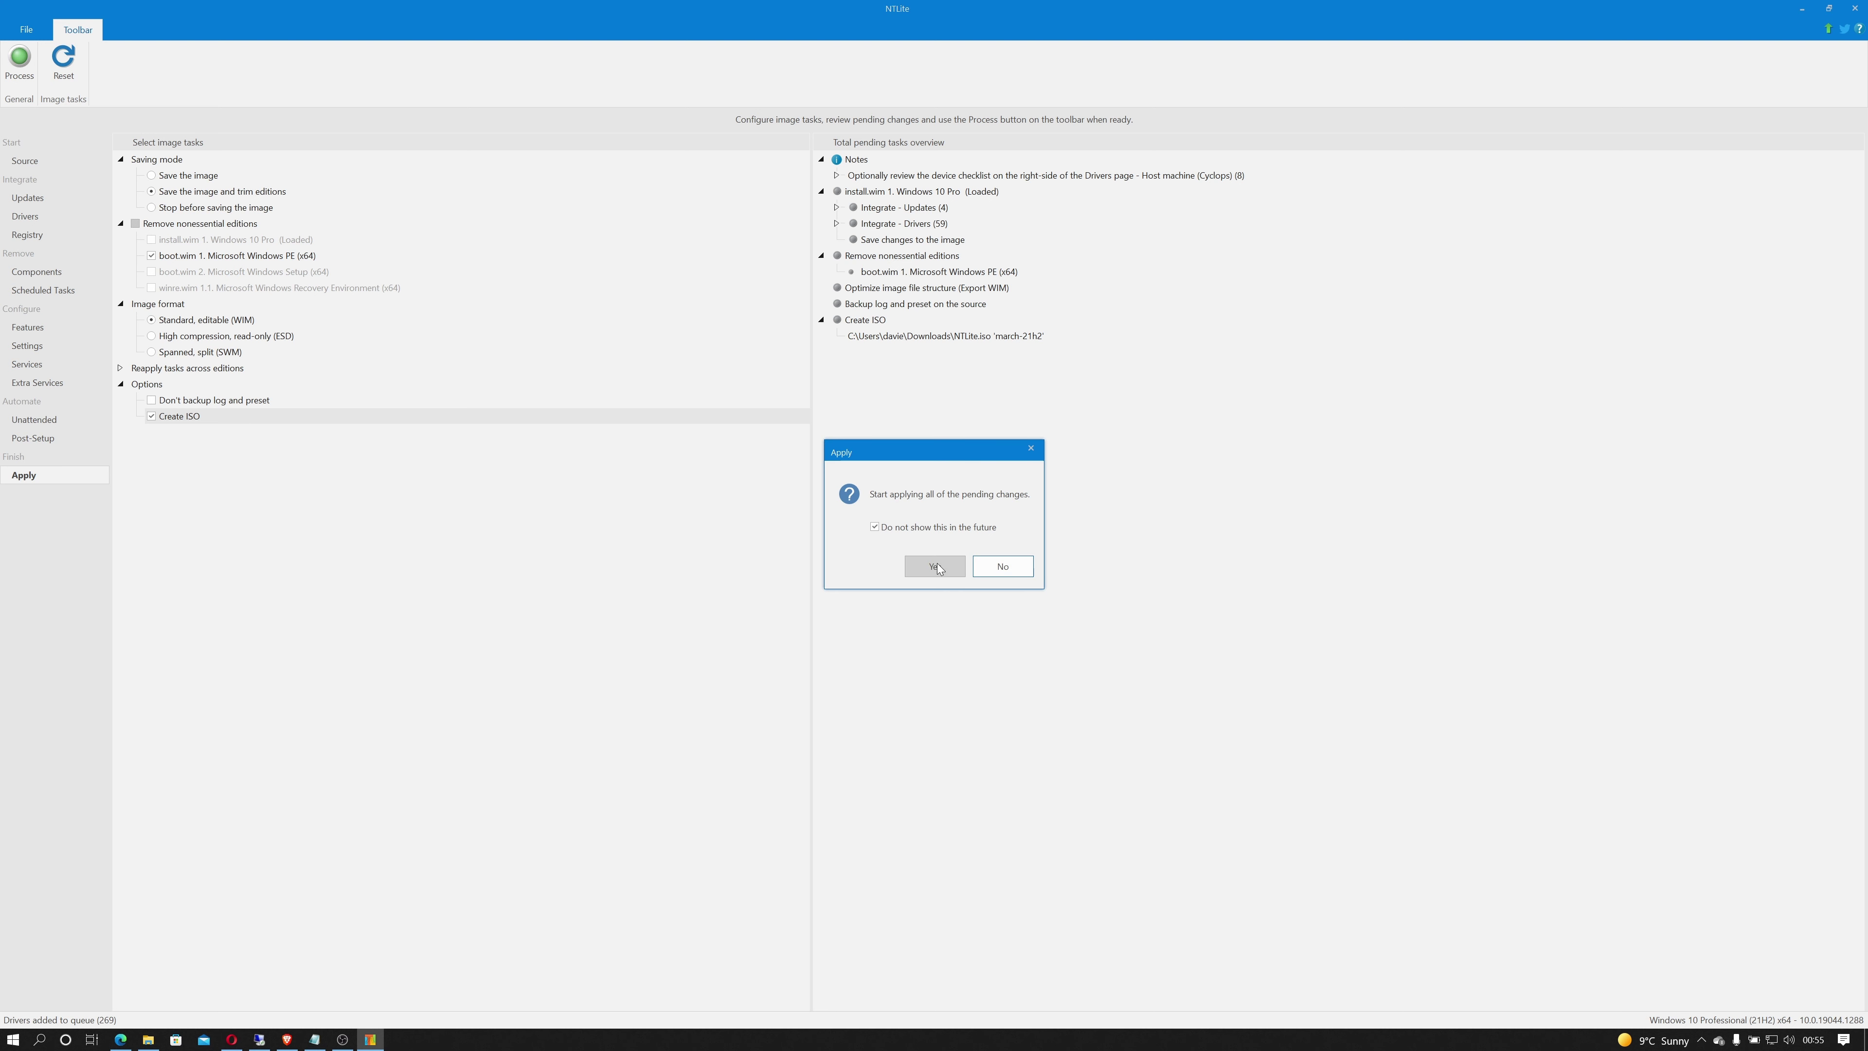
left_click(941, 566)
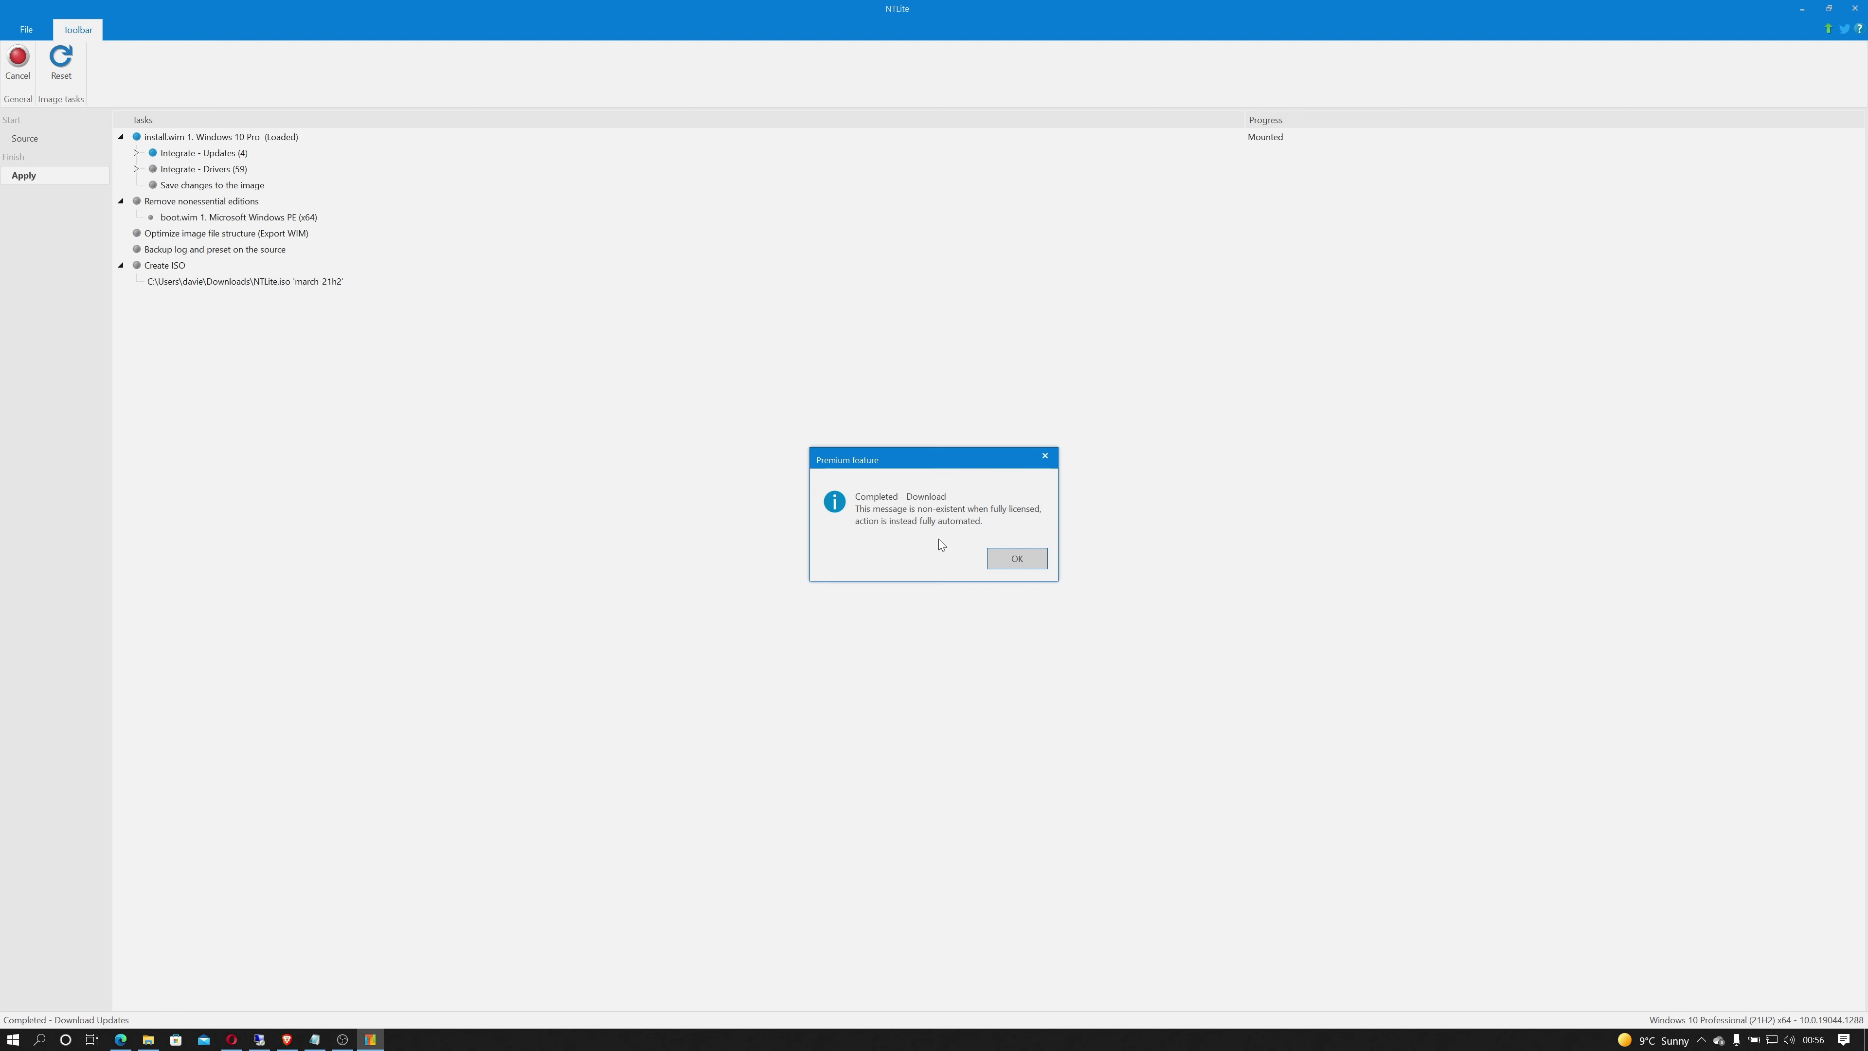
Dismiss the premium download and parallel extraction notices while processing completes.
left_click(1017, 558)
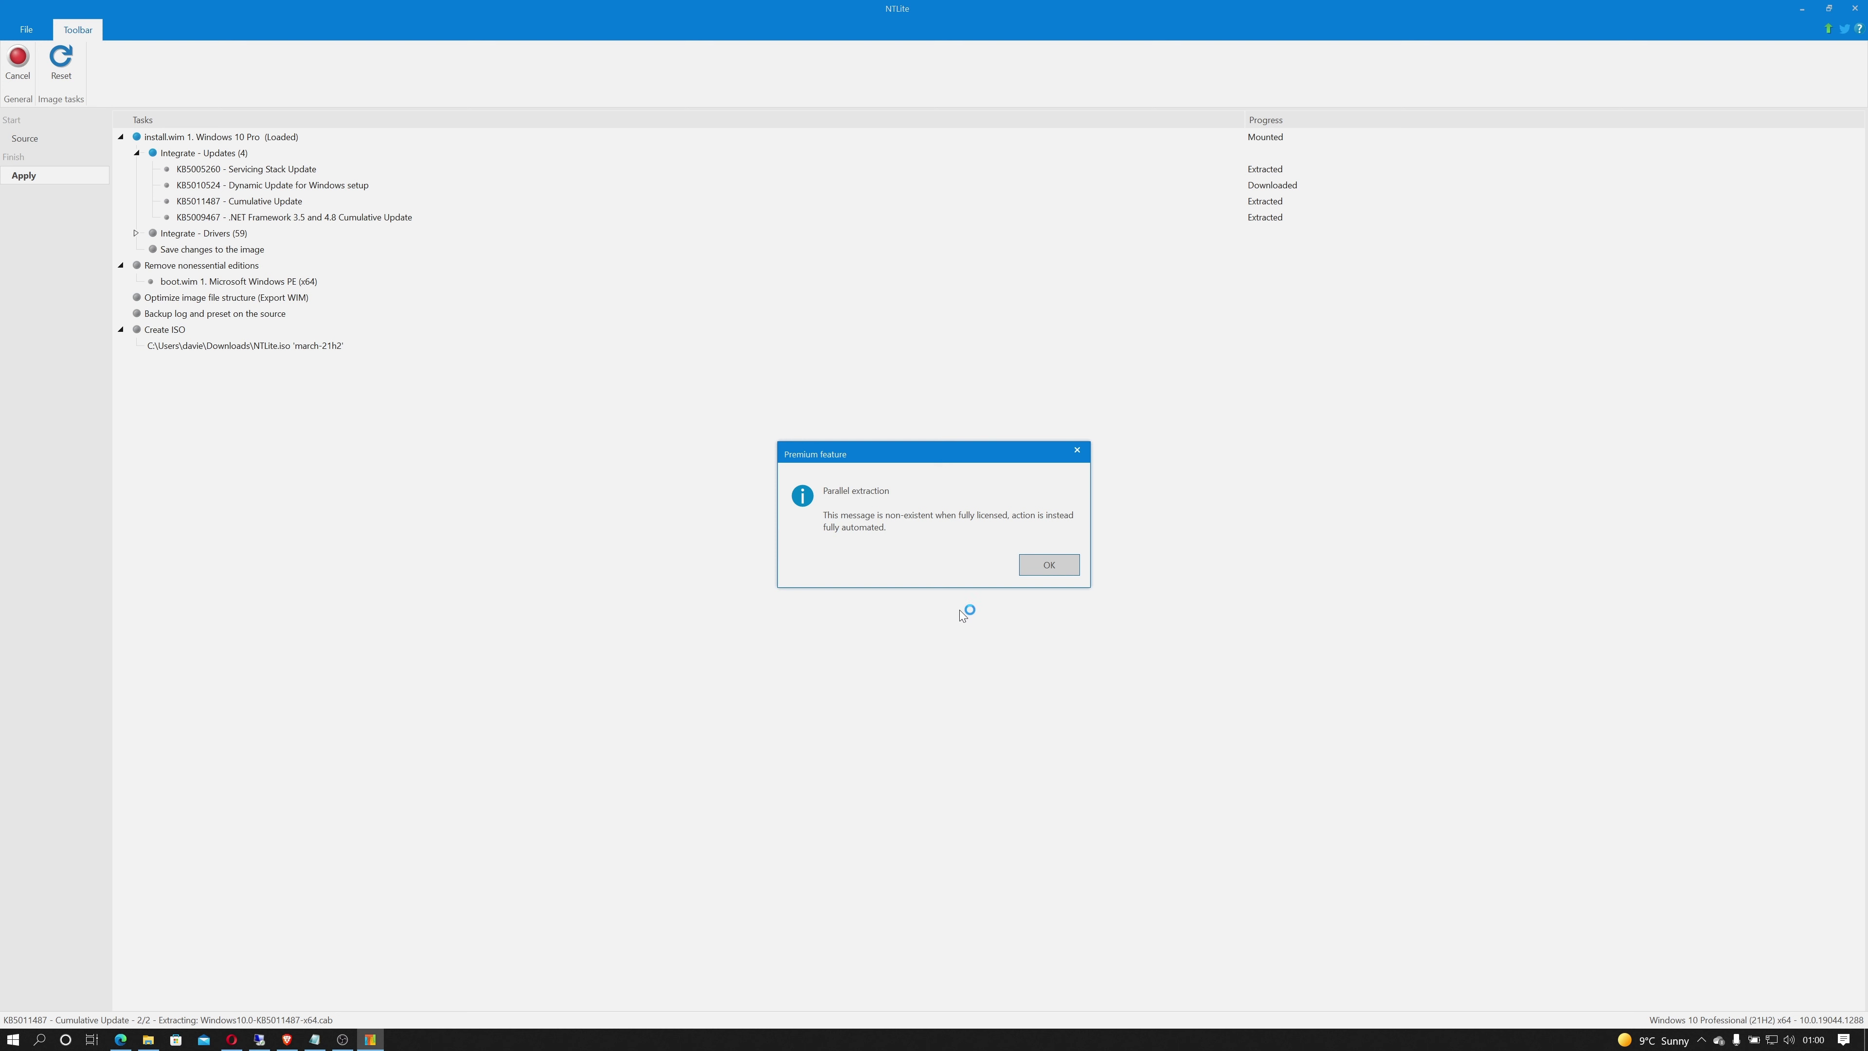
left_click(1037, 566)
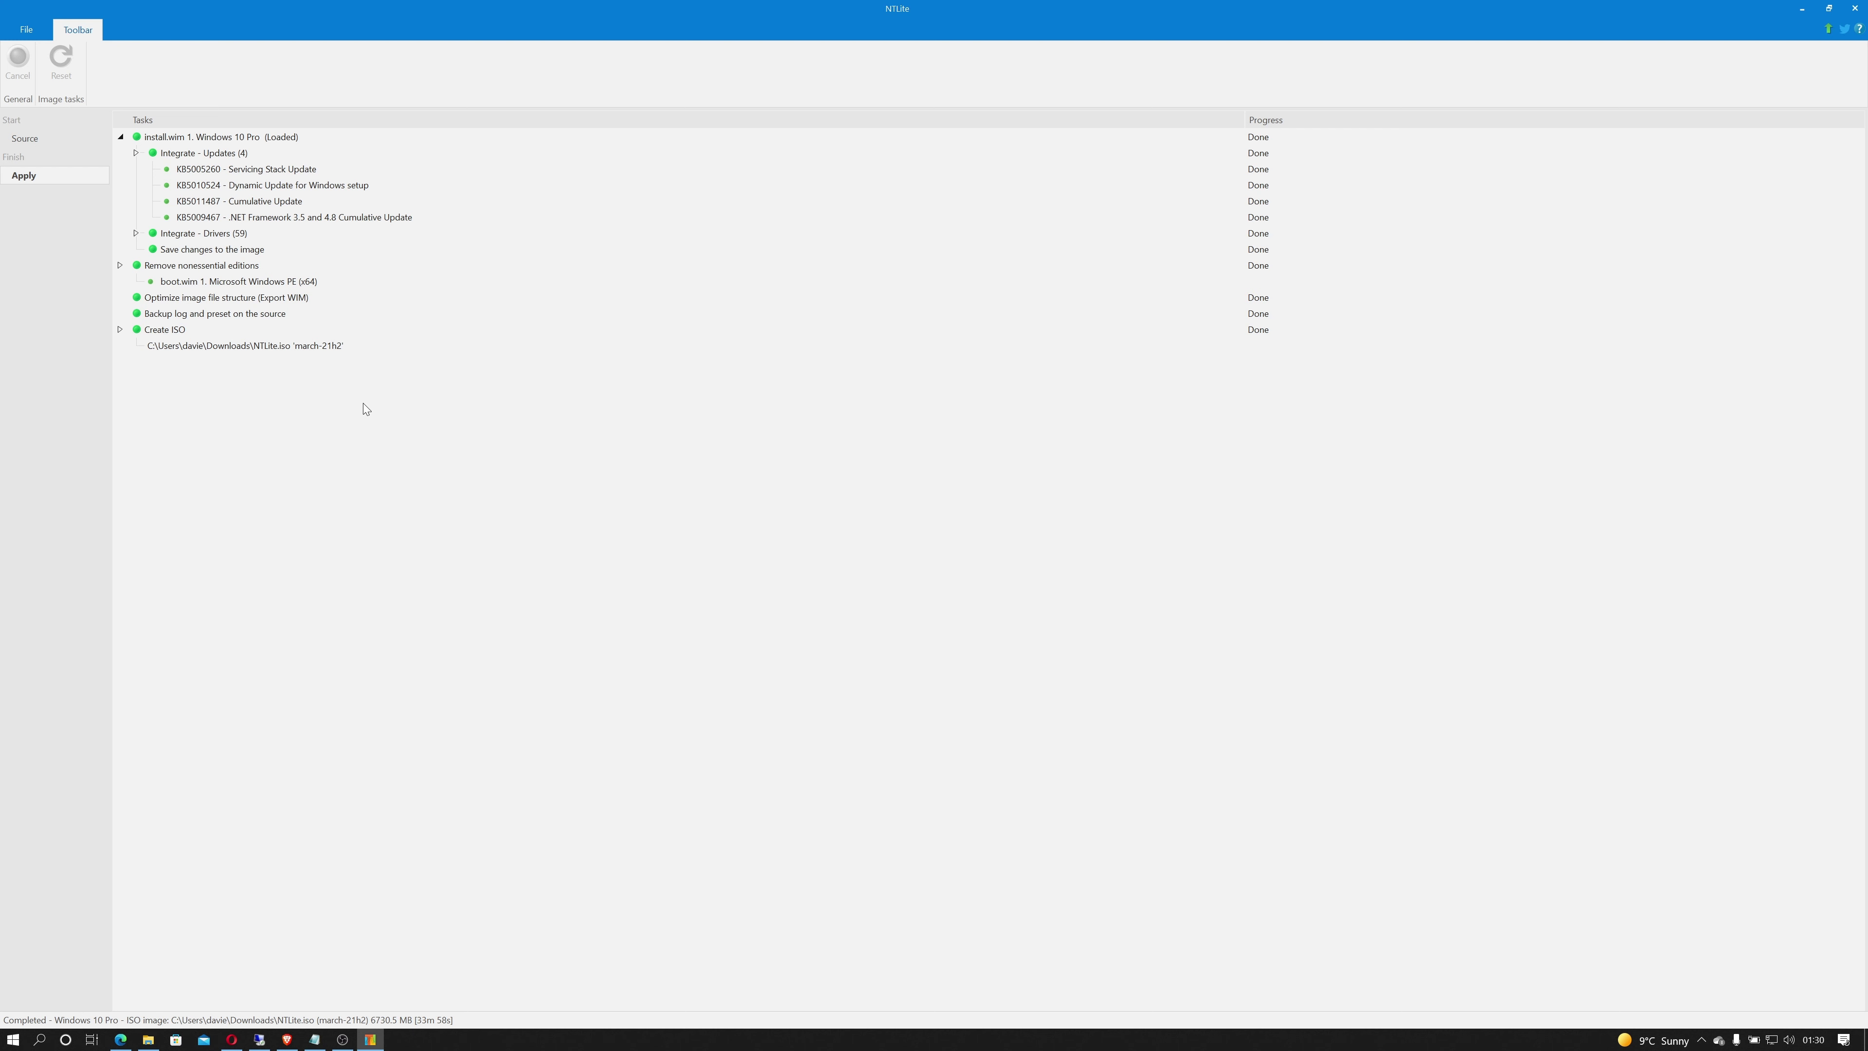
Open File Explorer to the Downloads folder showing the new NTLite.iso.
left_click(148, 1039)
key("alt+Left")
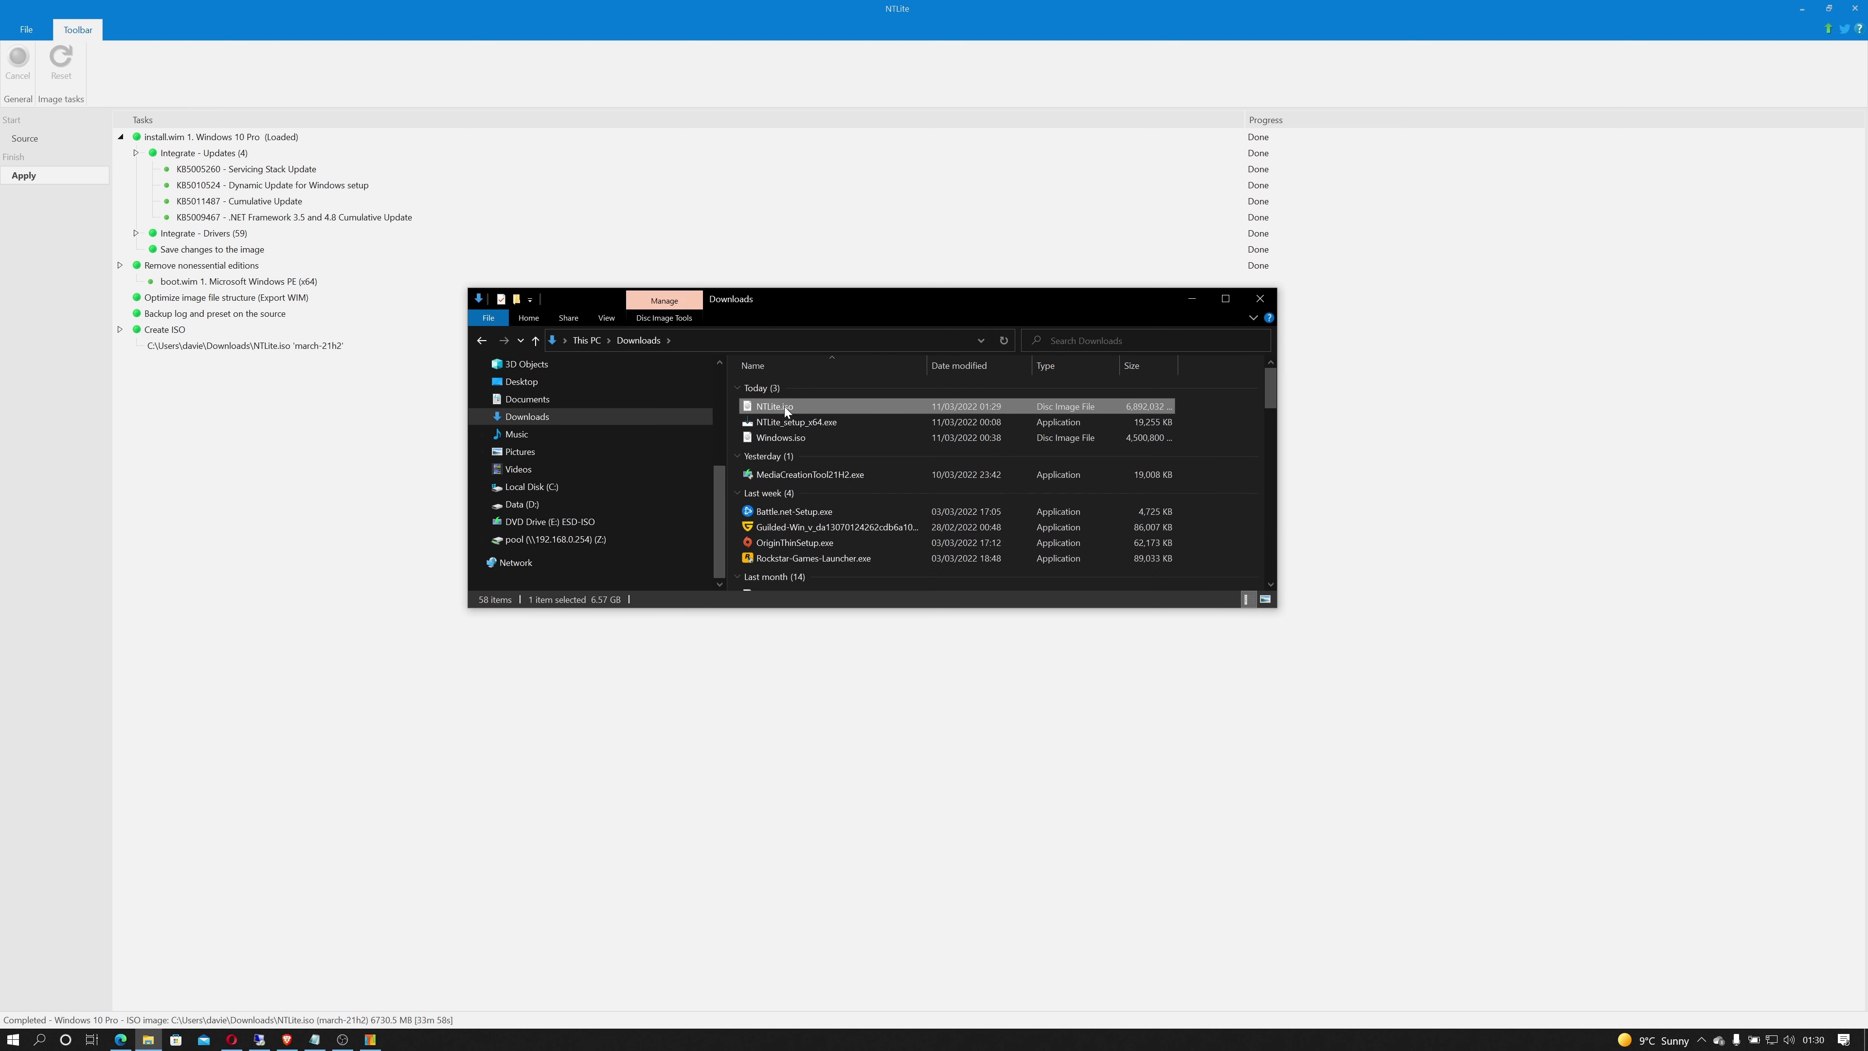